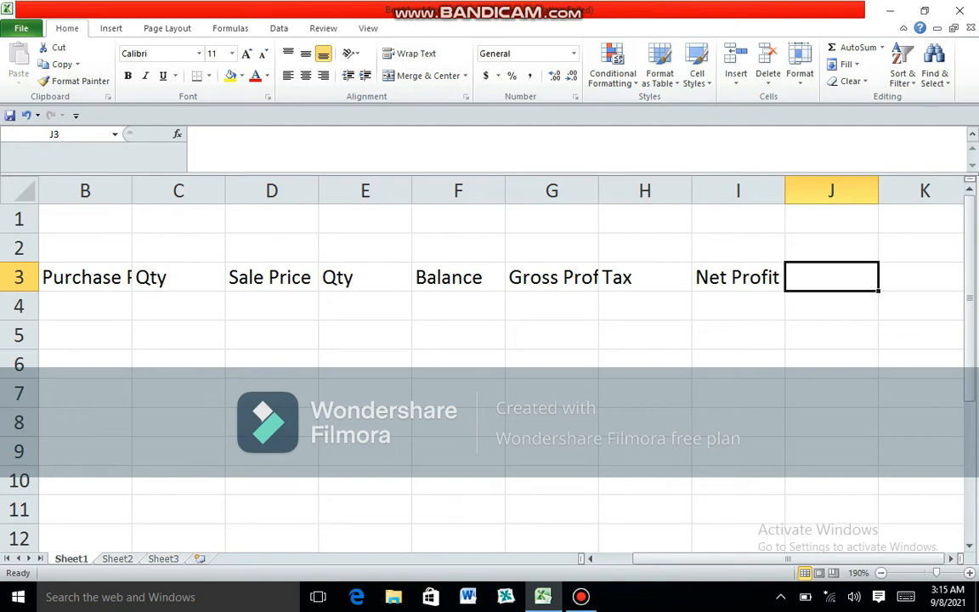
- AutoFit the column widths to the headings in A3:I3, from S.No to Net Profit
drag(692, 558, 650, 558)
drag(85, 277, 831, 277)
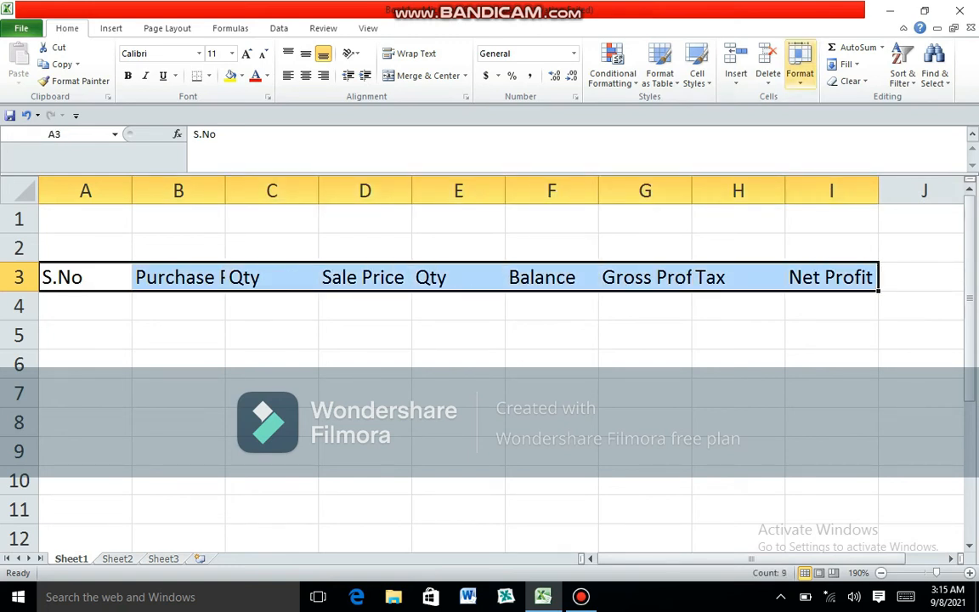
click(800, 68)
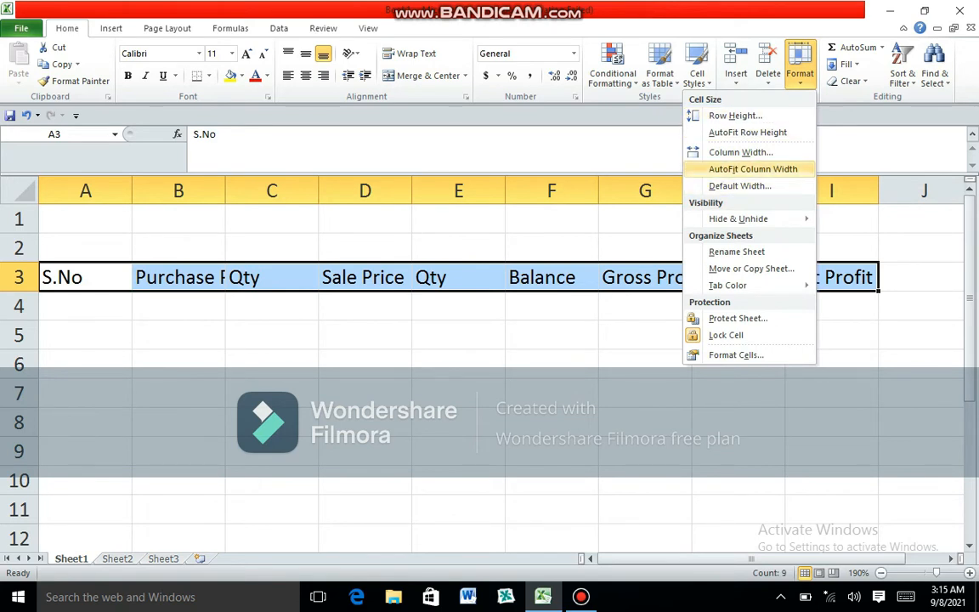
click(752, 168)
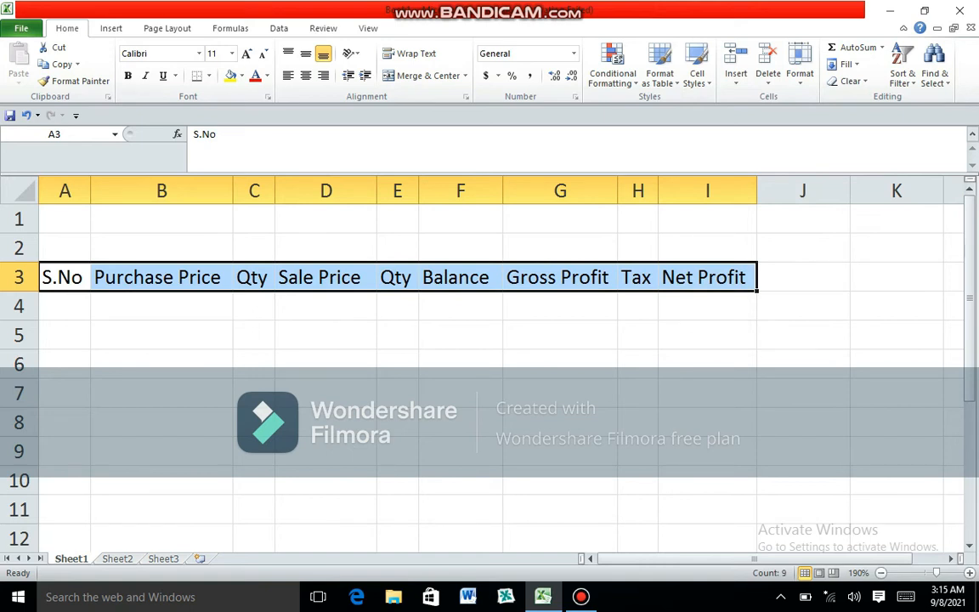
- Give the header cells A3:I3 a light red fill and bold text
click(241, 76)
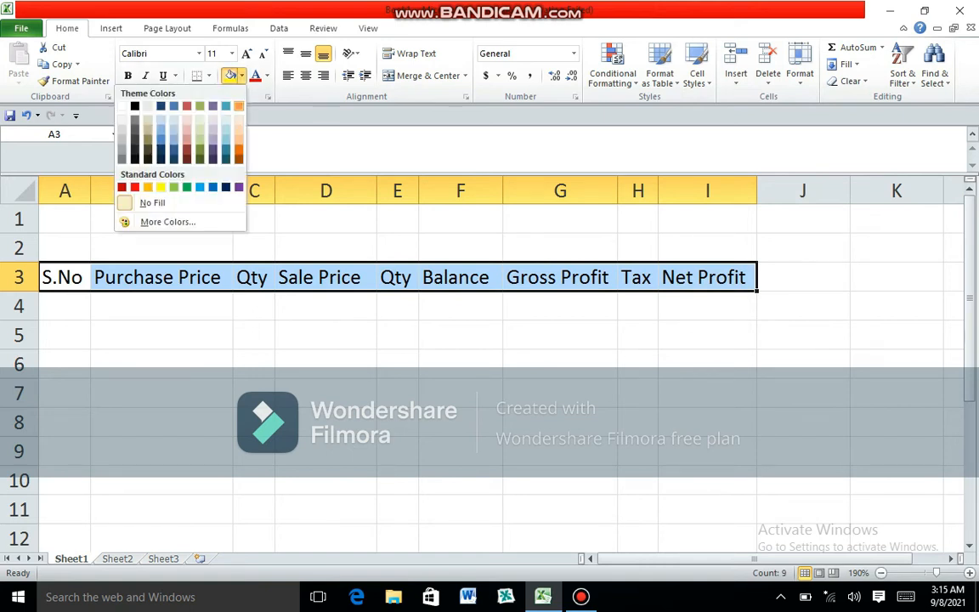
click(187, 130)
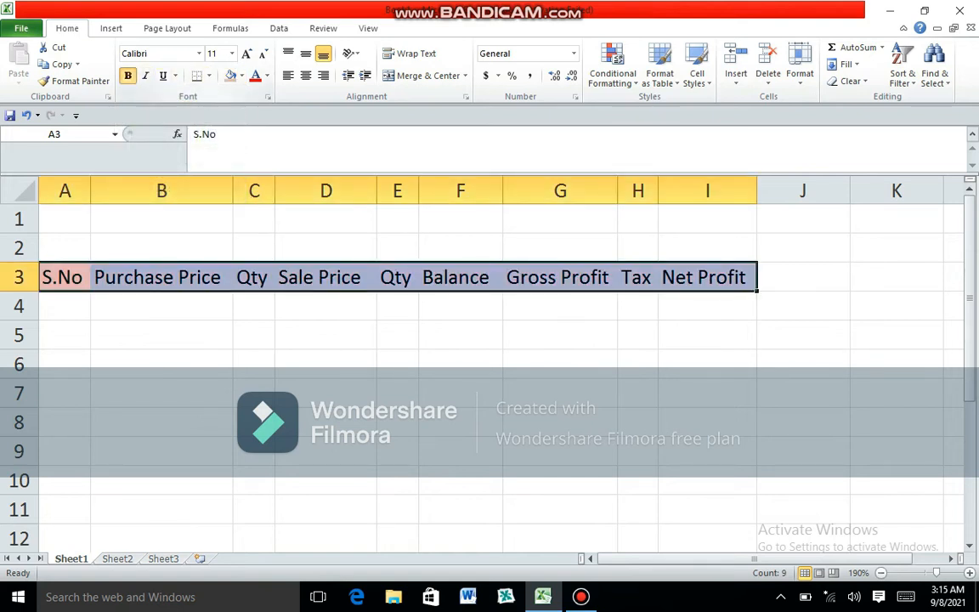
click(127, 76)
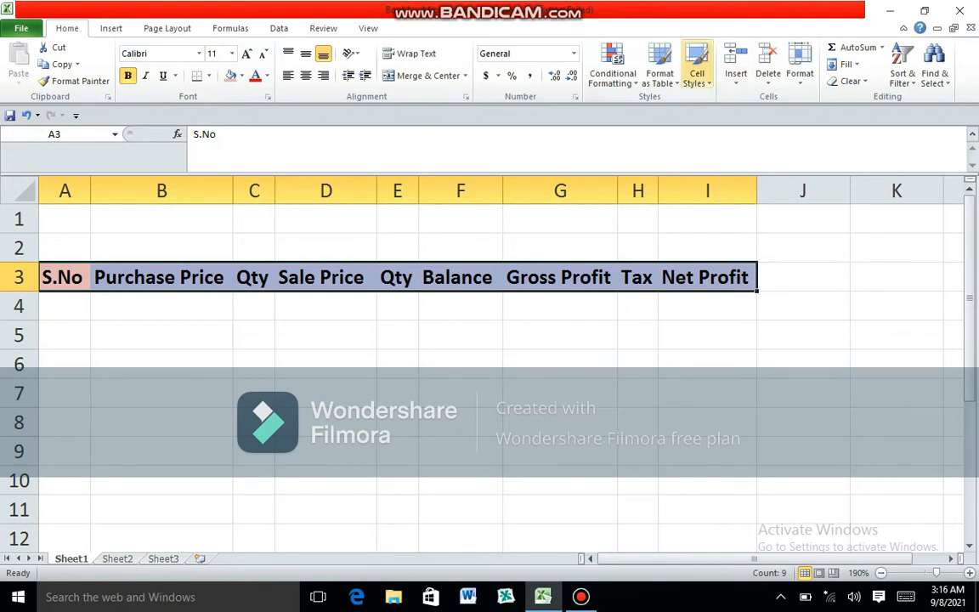
- AutoFit columns A to I again to suit the bold headings
click(799, 64)
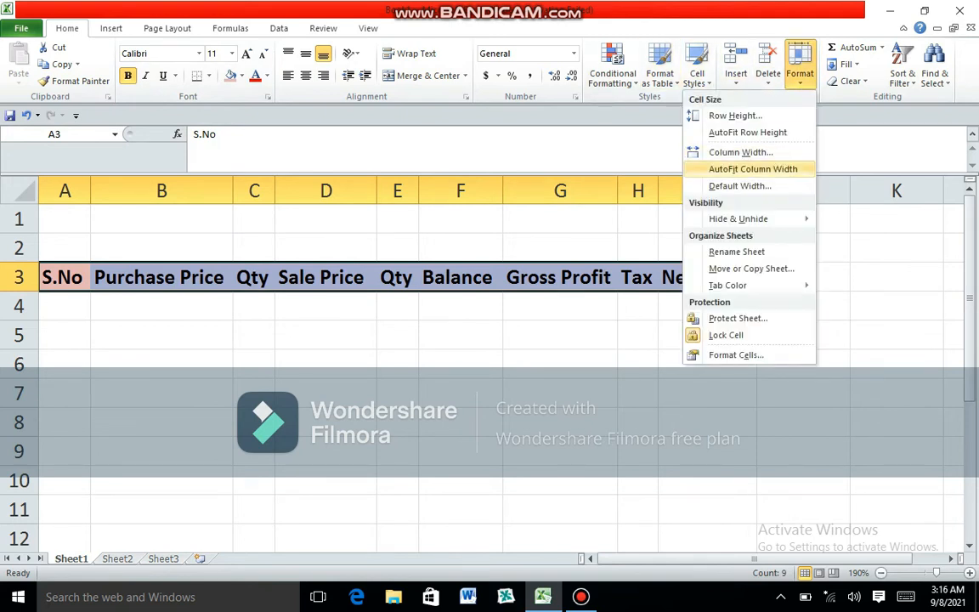
click(739, 158)
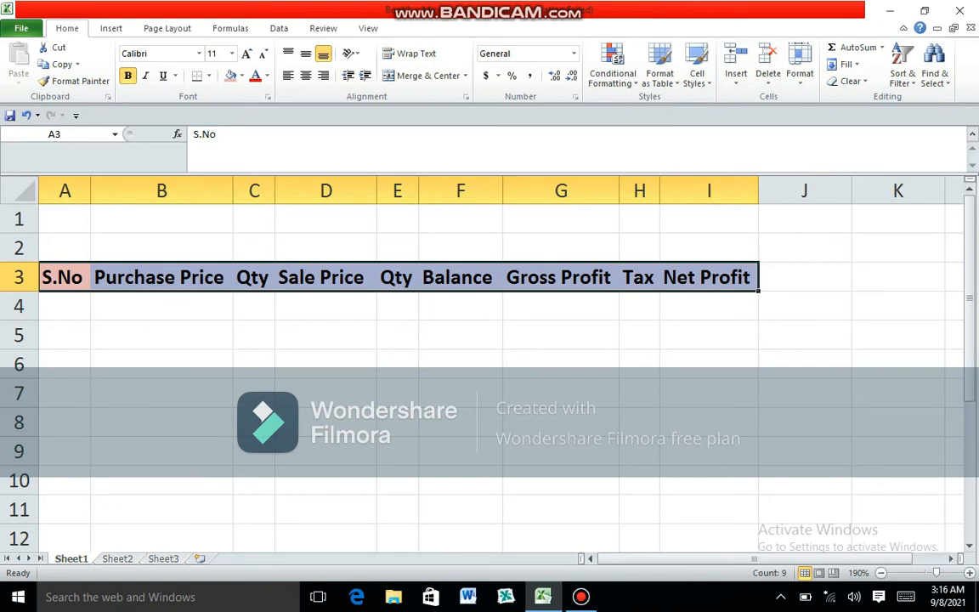
- Number the S.No column from 1 to 10 in A4:A13 as a filled series
click(65, 306)
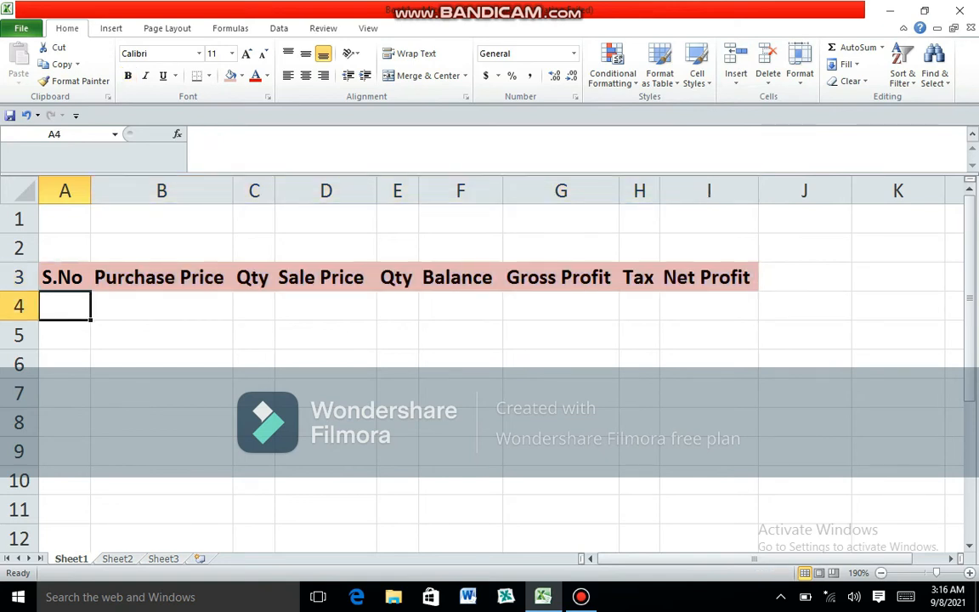
text(1)
key(Return)
key(Up)
drag(91, 319, 94, 453)
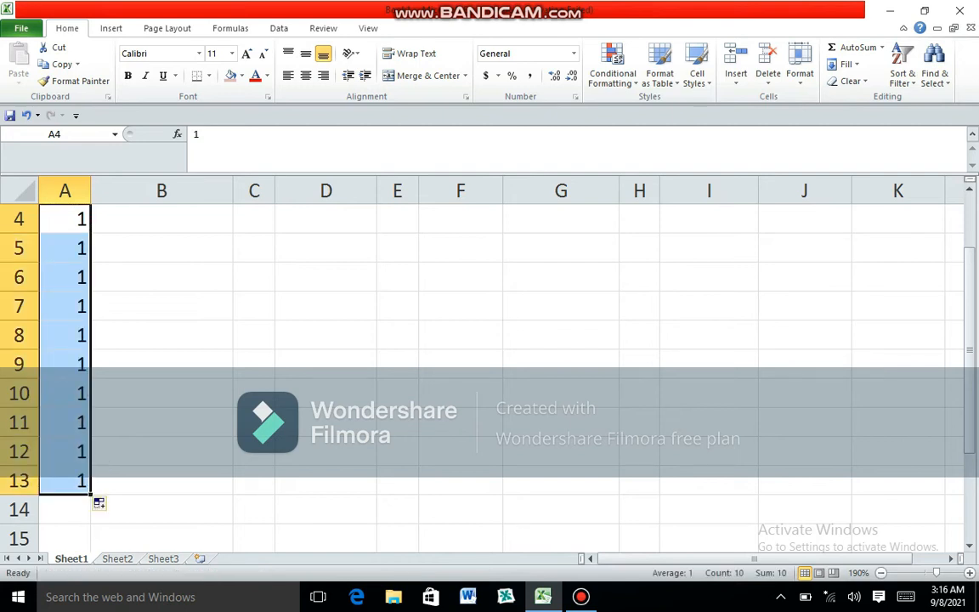
click(100, 504)
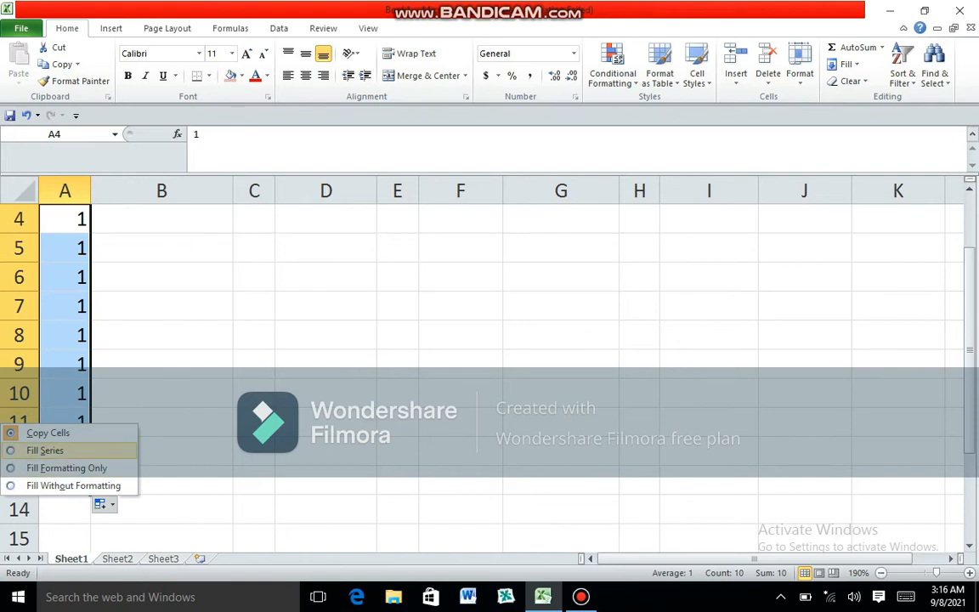
click(45, 451)
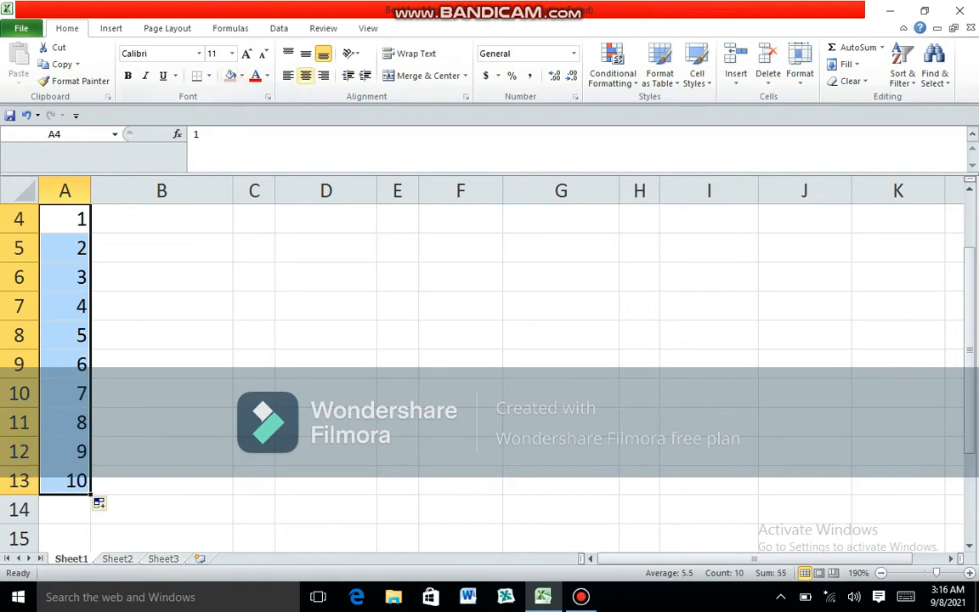
- Centre the serial numbers in A4:A13 horizontally
click(305, 75)
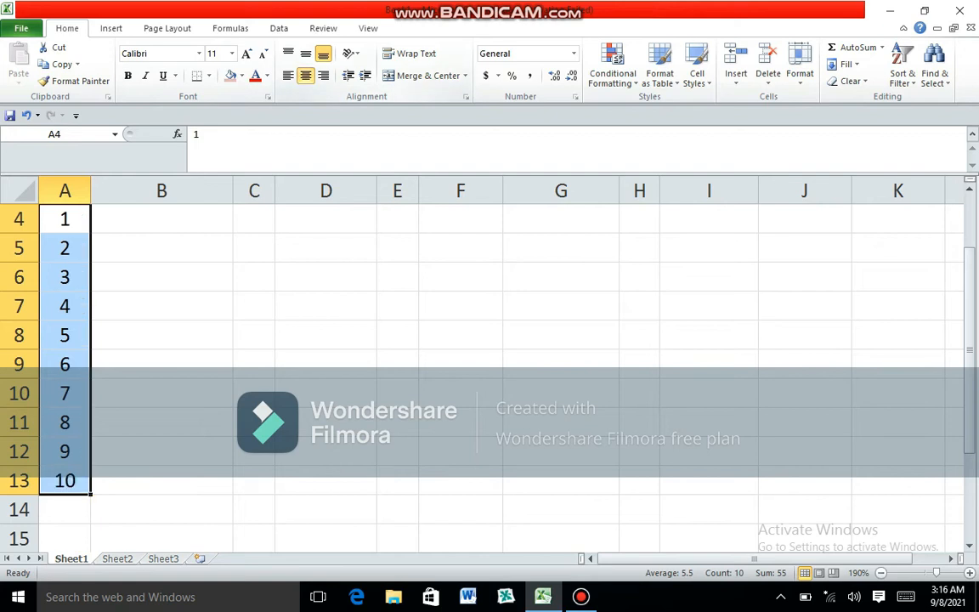
click(288, 76)
click(324, 76)
click(306, 76)
- Enter the items Lux, Life buy and Head & shoulder in B4:B6
scroll(490, 366, up, 1)
click(161, 306)
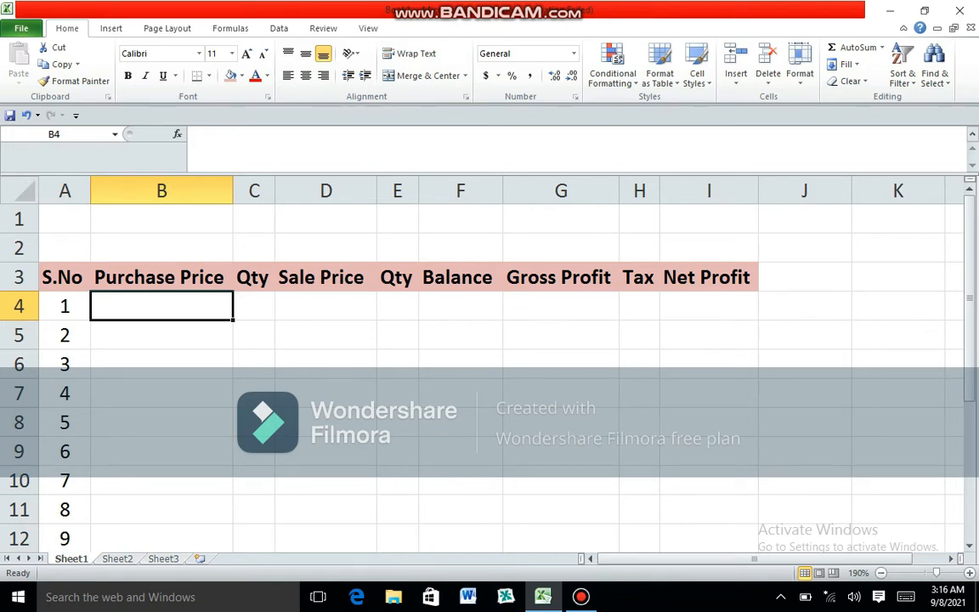
text(Lux)
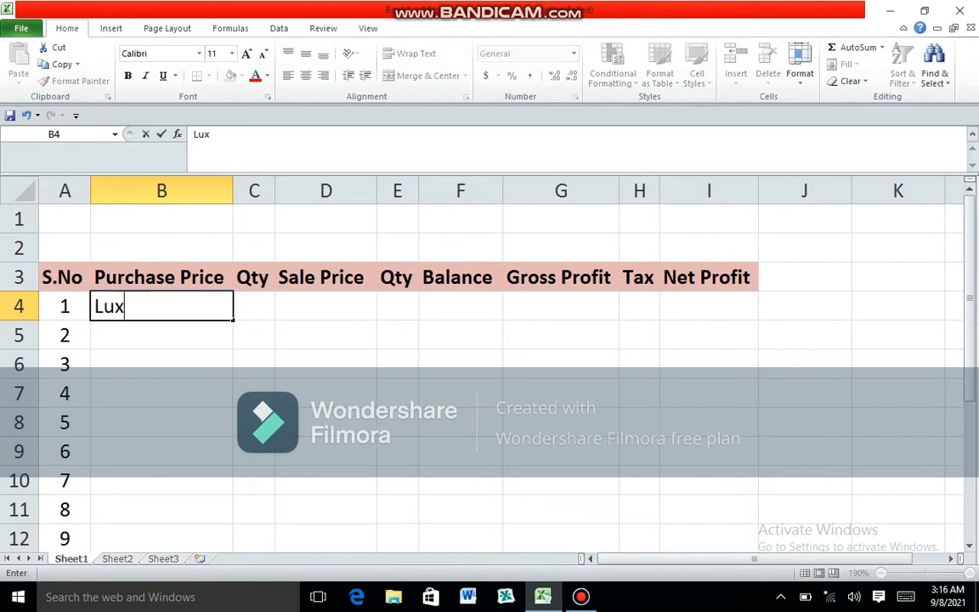
key(Return)
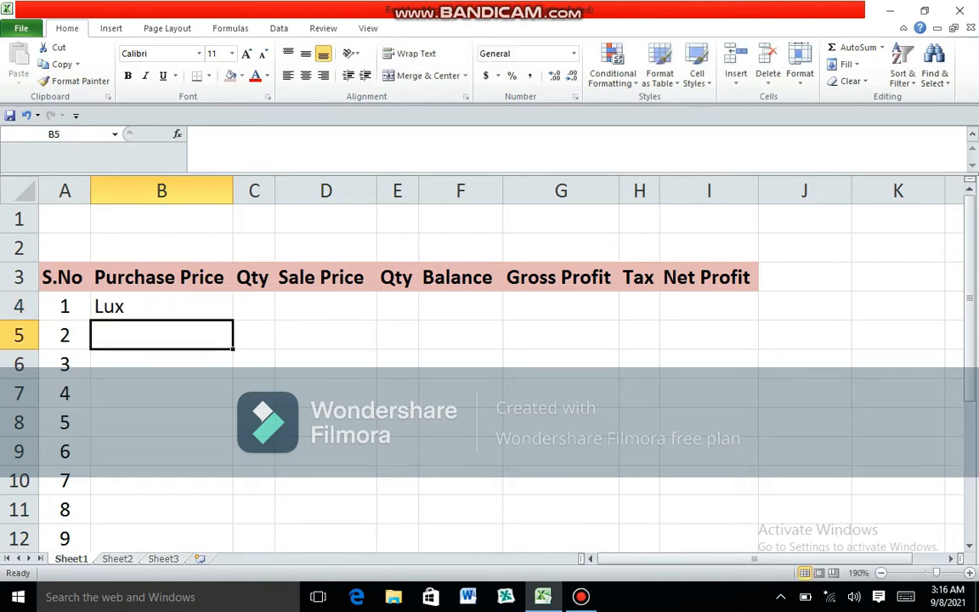
text(Life buy)
key(Return)
text(Head )
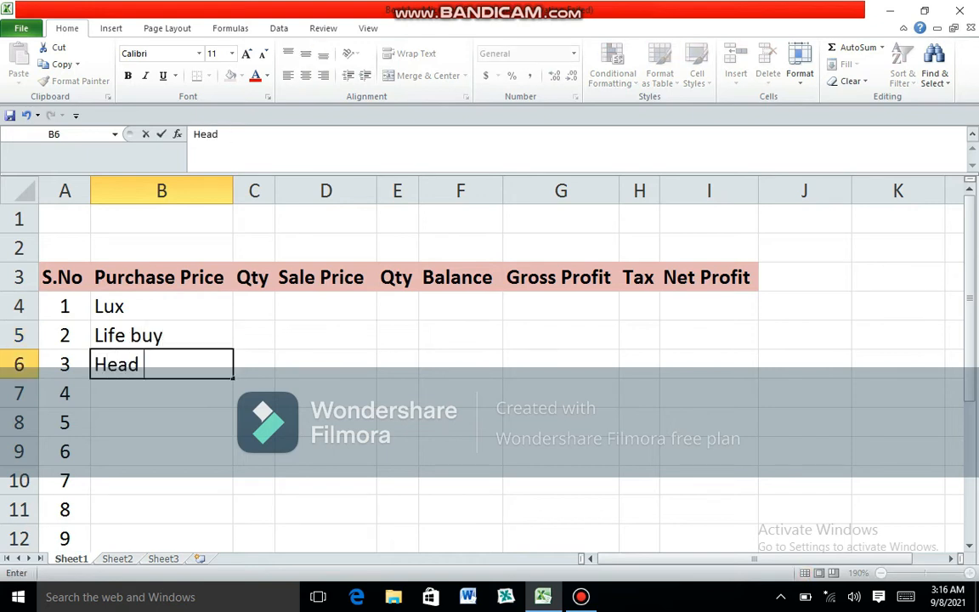
text(& shoulder)
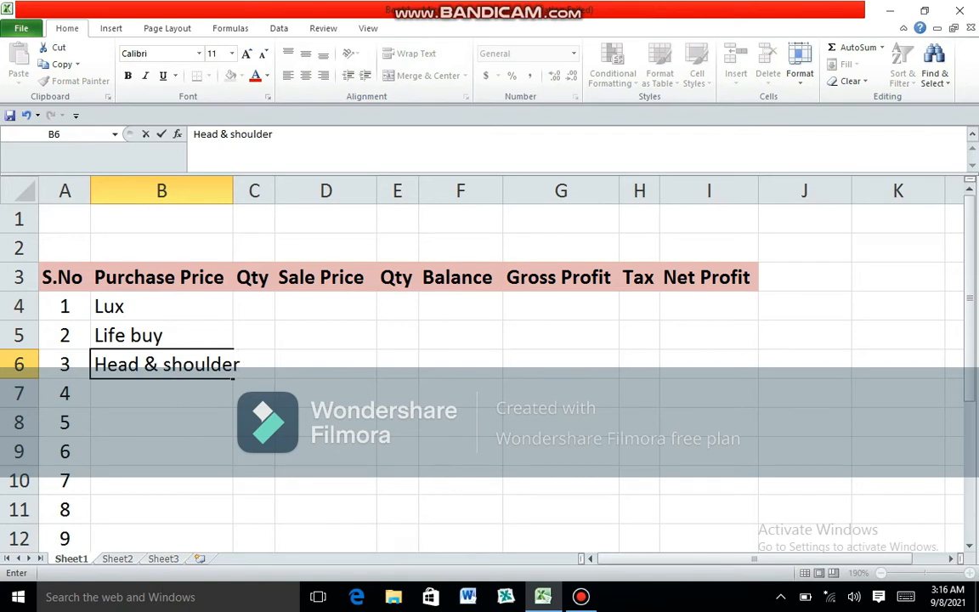
key(Return)
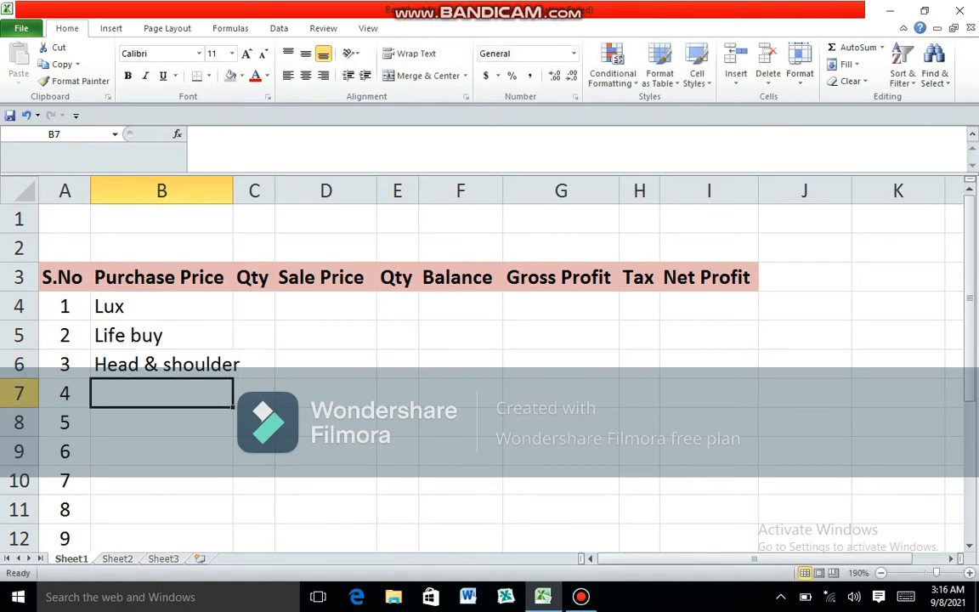
- Enter Lipton Tea in B7 as the fourth item
text(So)
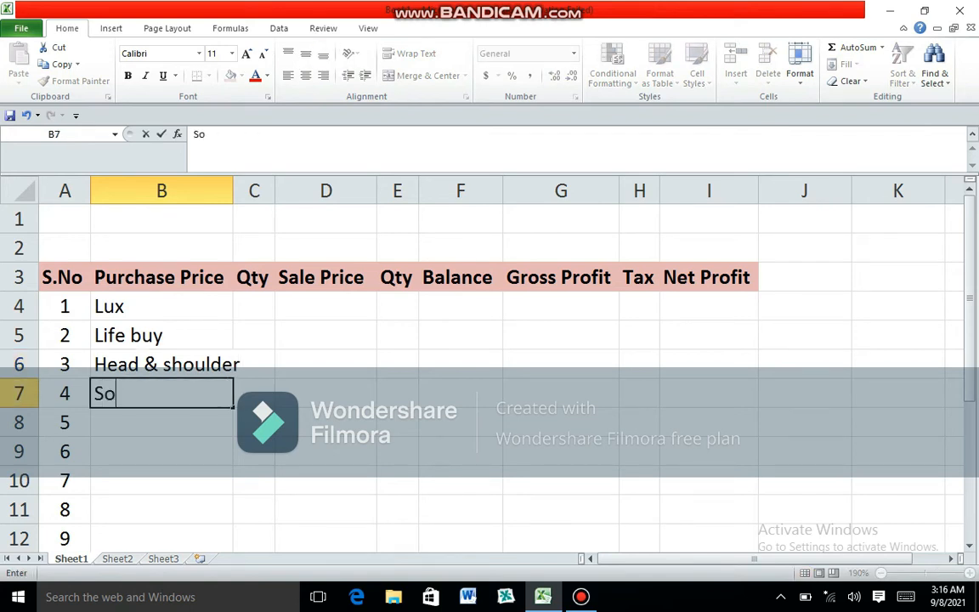
key(BackSpace)
key(BackSpace)
text(Sha)
key(BackSpace)
key(BackSpace)
key(BackSpace)
text(Liption)
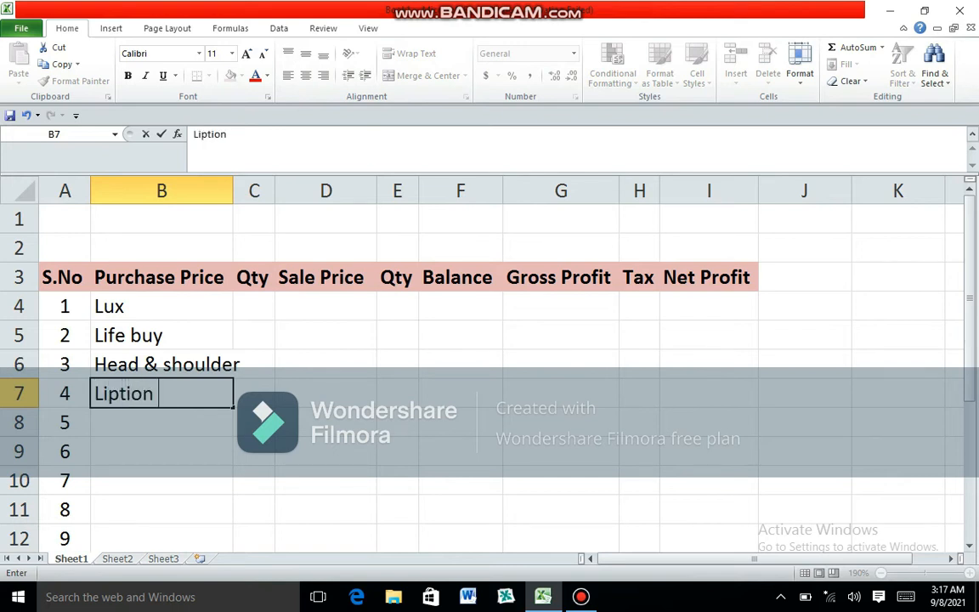
key(BackSpace)
key(BackSpace)
key(BackSpace)
key(BackSpace)
text(on Tea)
key(Return)
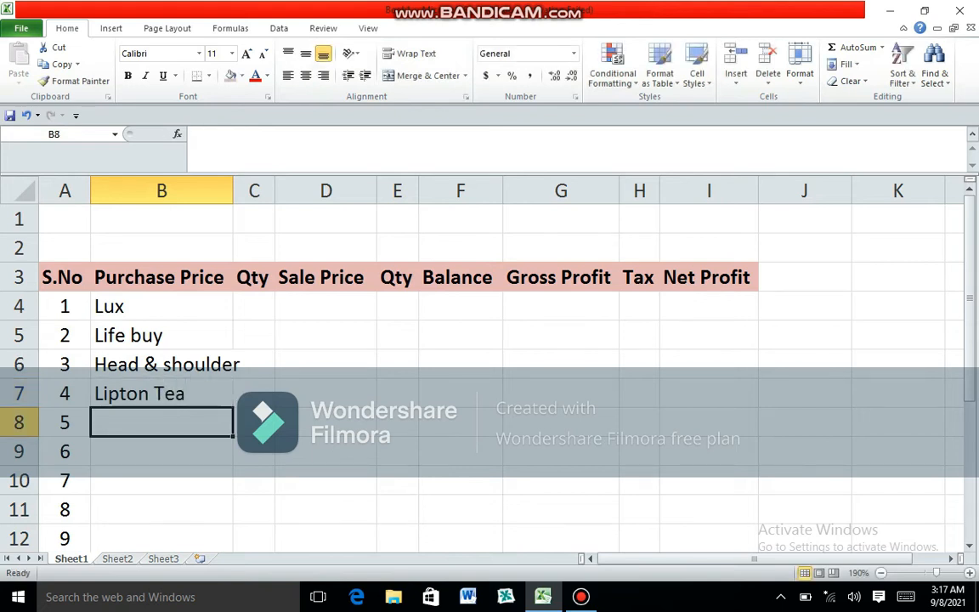
- Enter Sugar 1 Kg in B8 as the fifth item
text(Su)
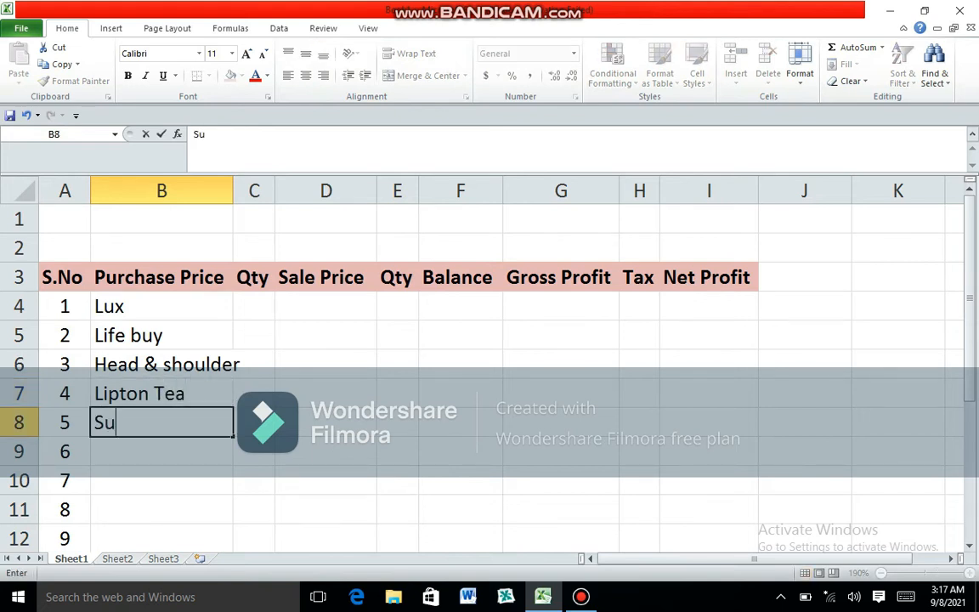
text(gar l)
key(BackSpace)
text(1 Kg)
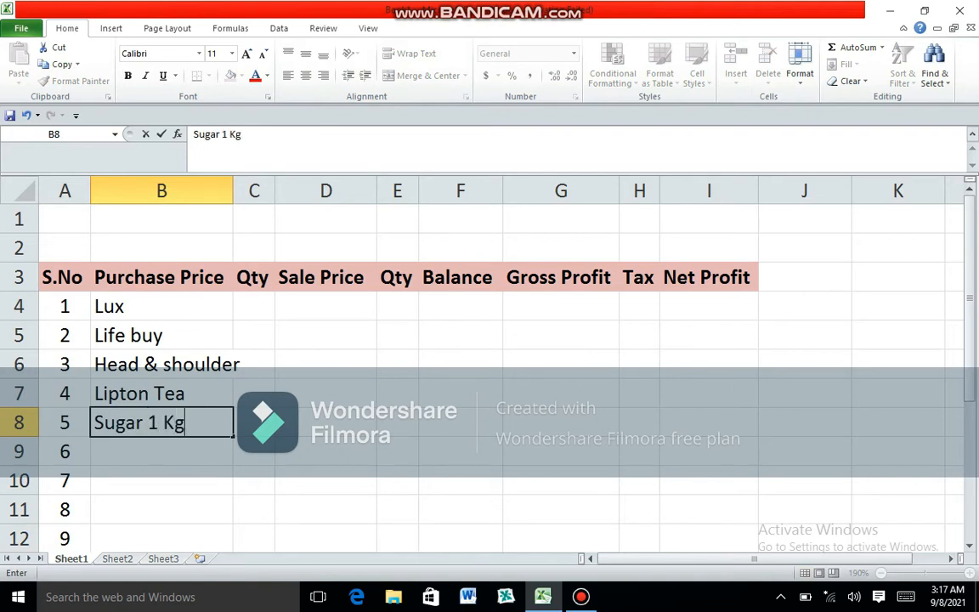
key(Return)
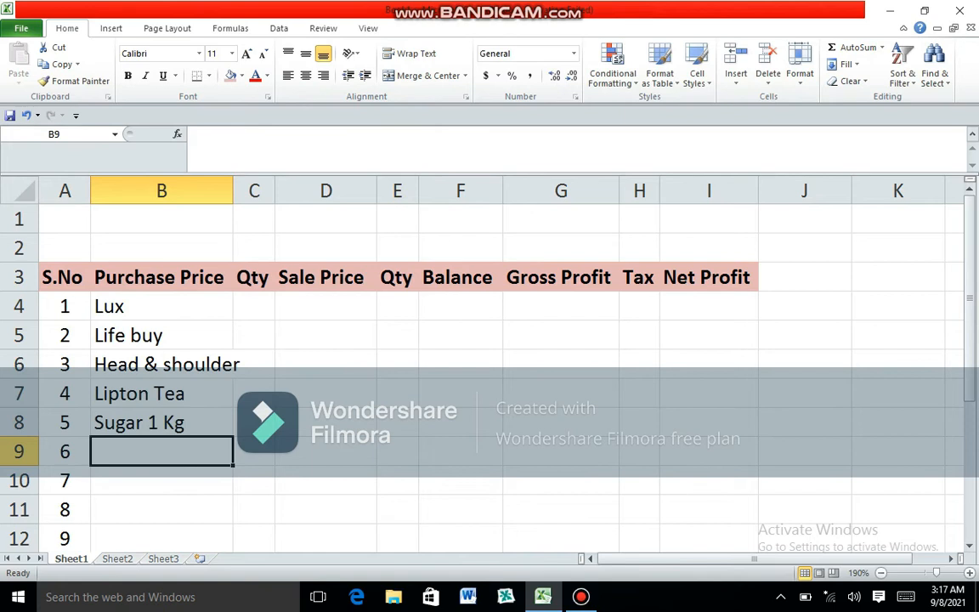
- Enter Rice 1 kg in B9 as the sixth item
text(rice)
key(BackSpace)
key(BackSpace)
key(BackSpace)
key(BackSpace)
text(Rice)
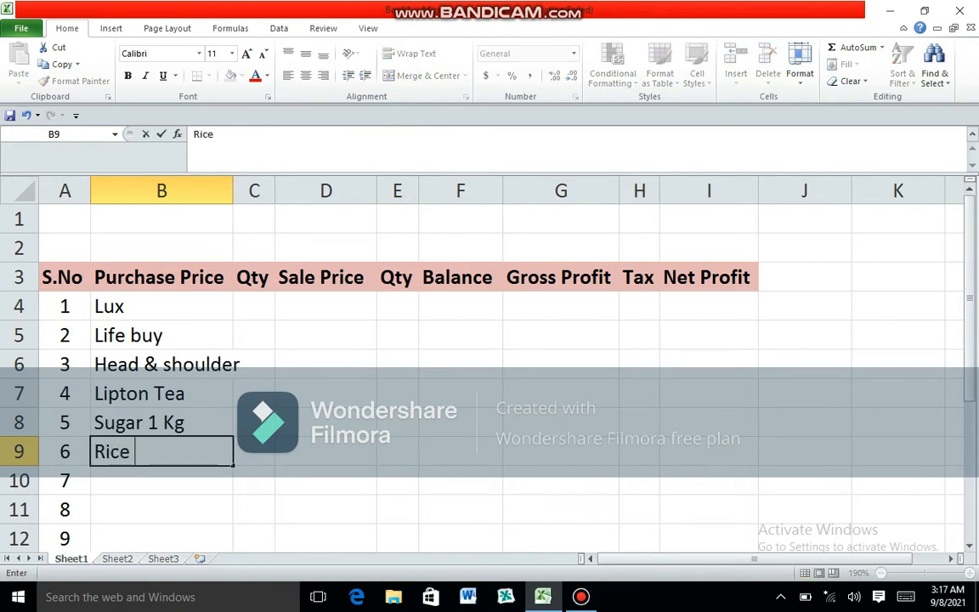
text( 1 kg)
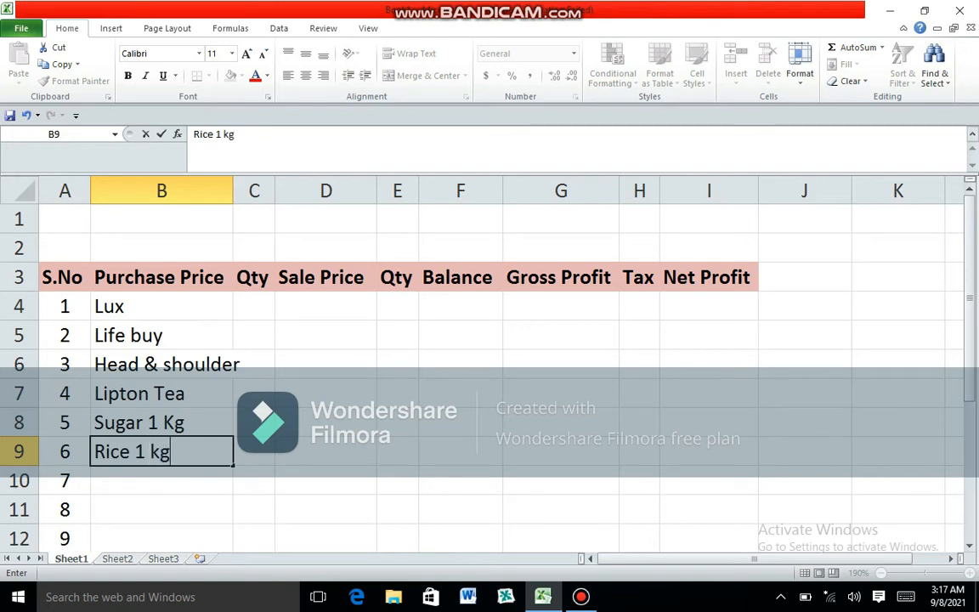
key(Return)
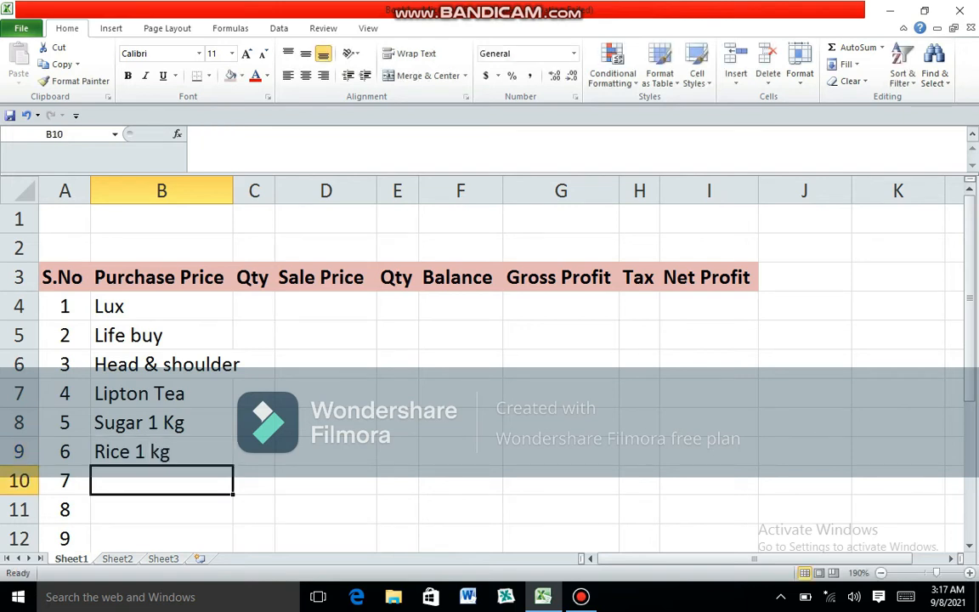
- Enter Surf Excel in B10 and Surf Airel in B11
text(Surf )
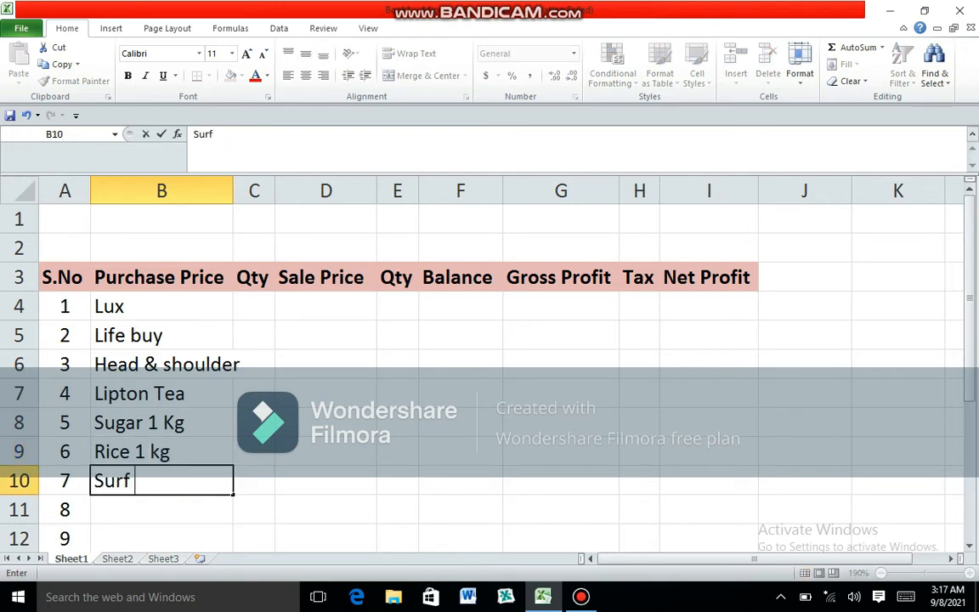
text(Excel)
key(Return)
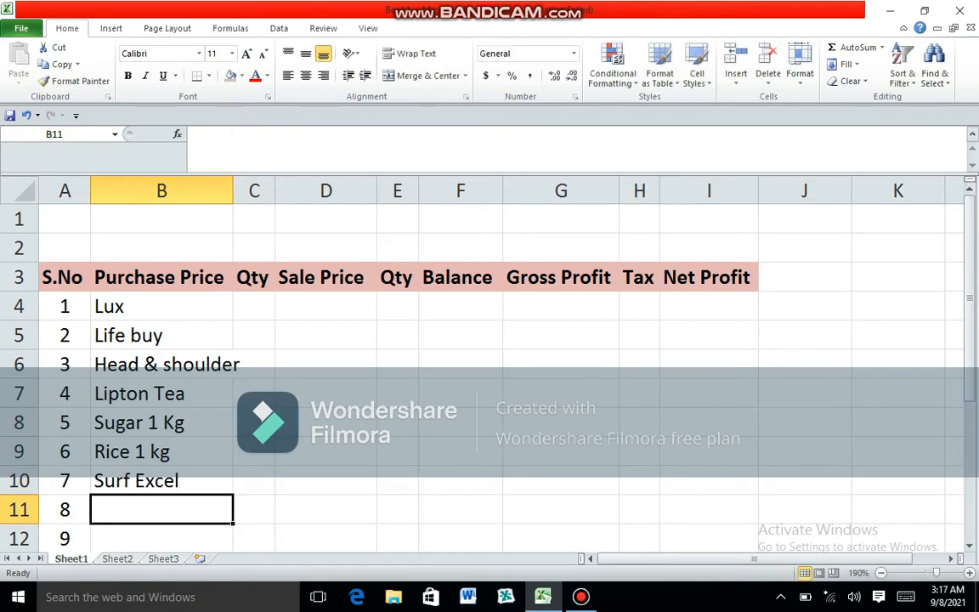
text(Surf A)
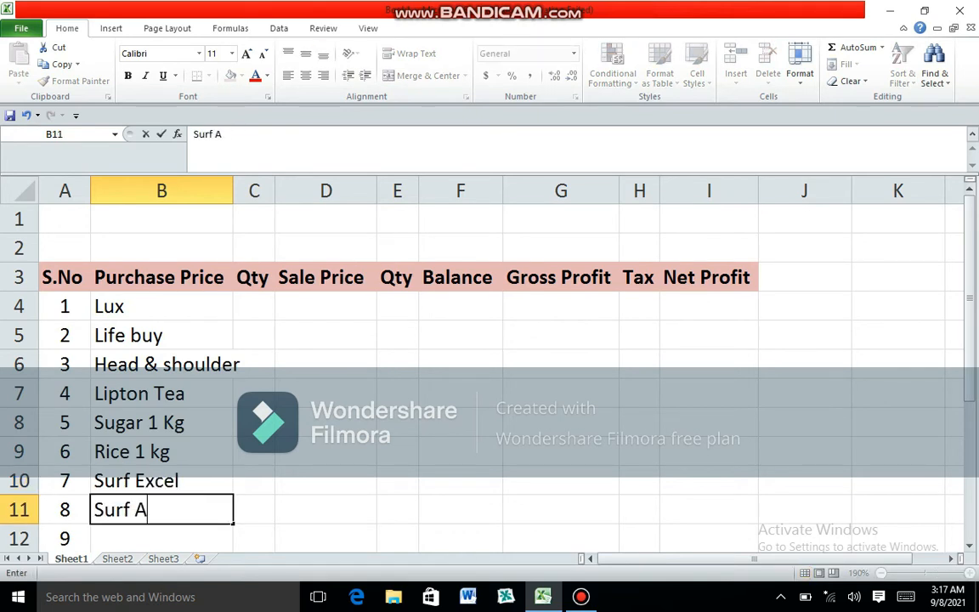
text(irel)
key(Return)
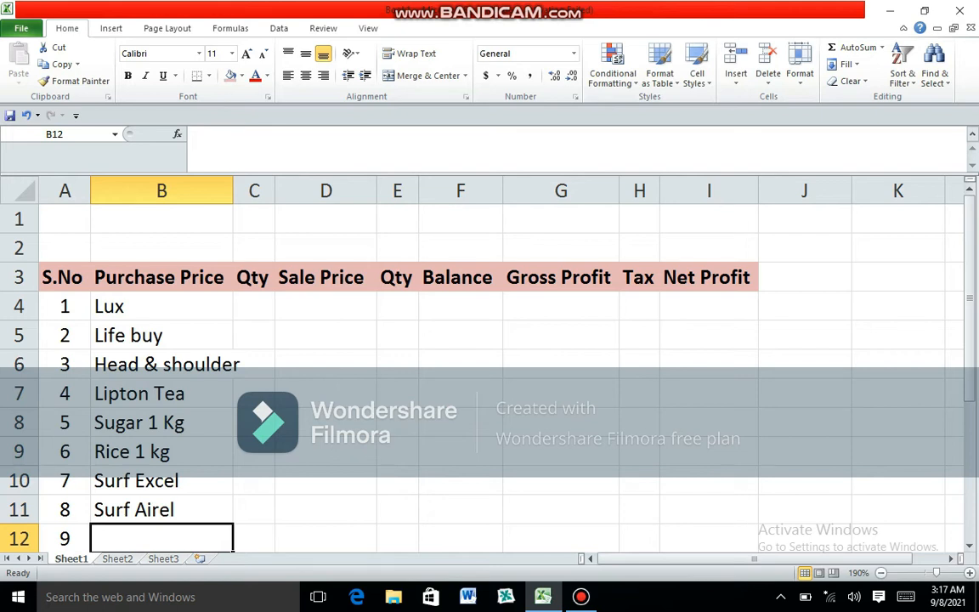
- Enter Fiar & Lovely in B12 as the ninth item
text(fair)
key(BackSpace)
key(BackSpace)
key(BackSpace)
key(BackSpace)
text(Fiar & )
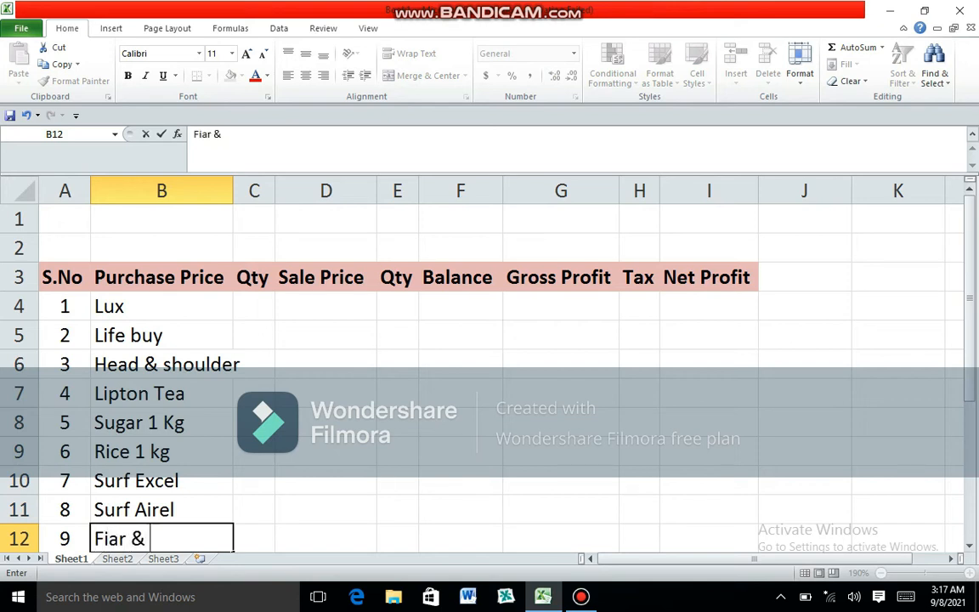
text(Lovely)
key(Return)
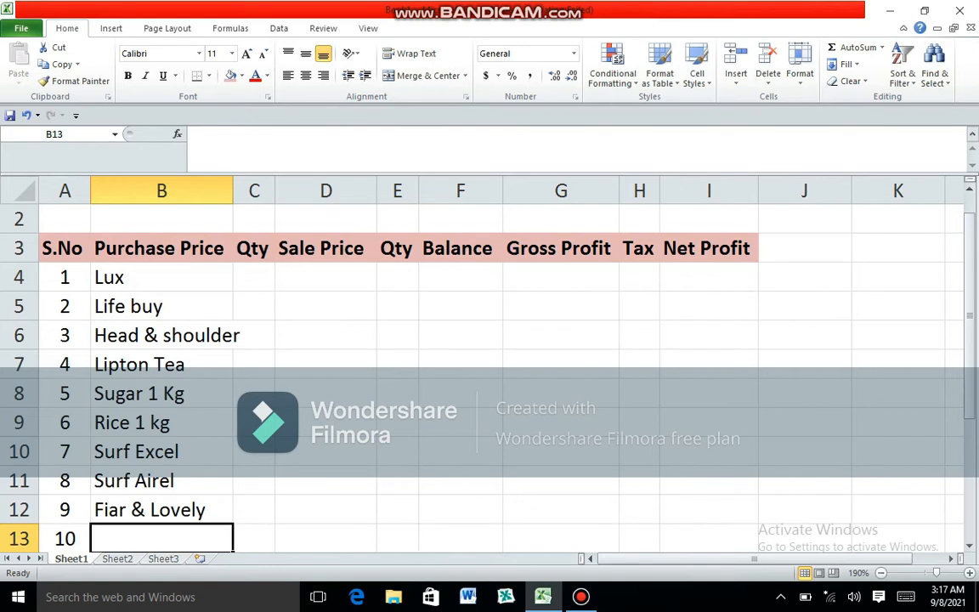
- Enter Dove Cream in B13 as the tenth item and fit column B's width to its contents
text(Dove )
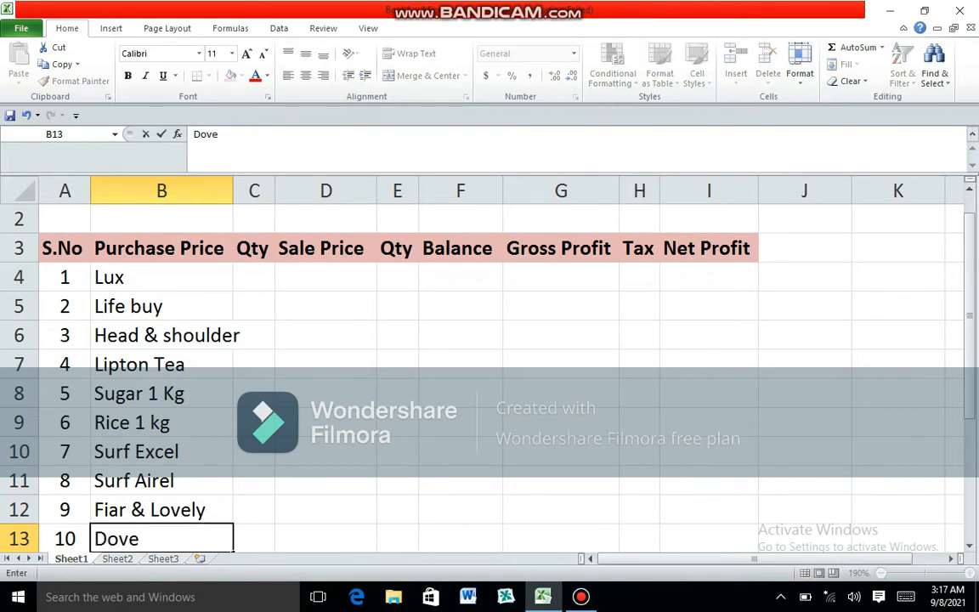
text(Cream)
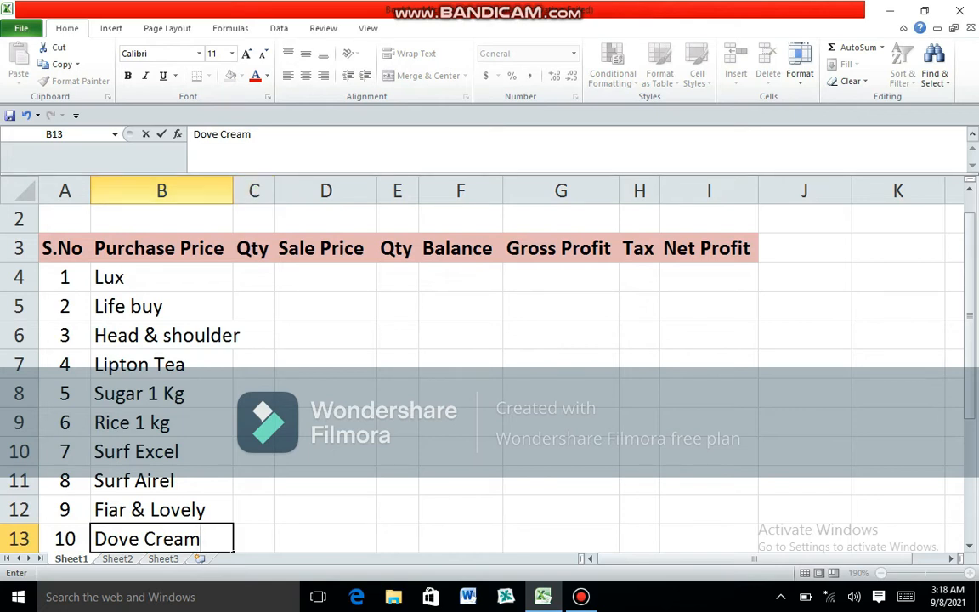
key(Return)
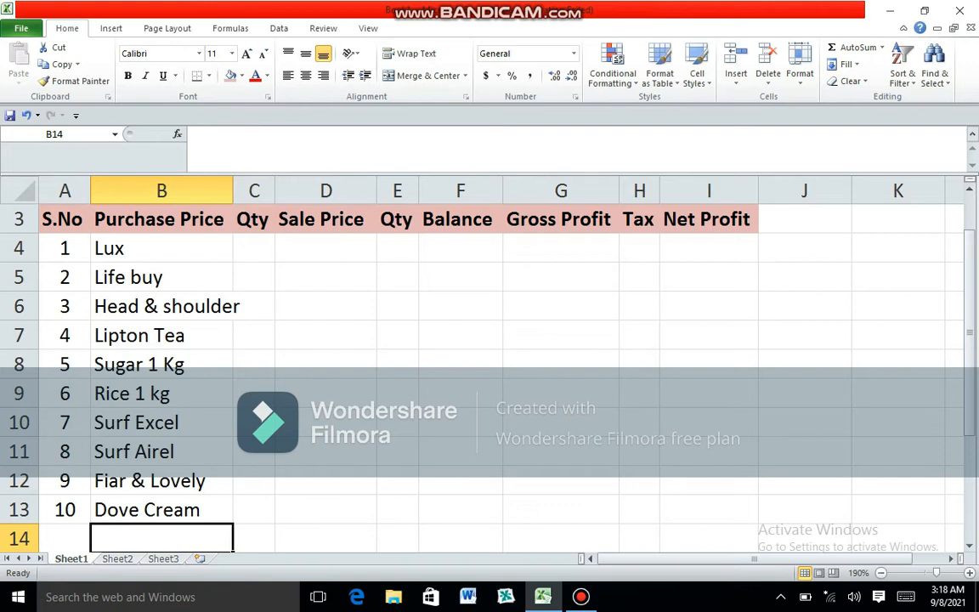
double_click(233, 191)
- Enter a purchase quantity of 200 in C4 and fill it down to C13 for all ten items
click(272, 248)
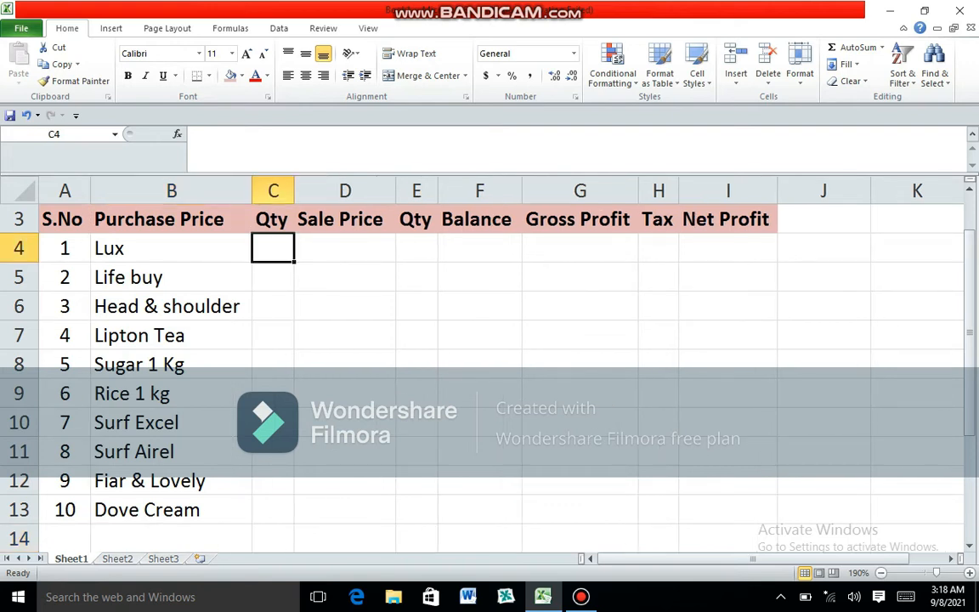
scroll(273, 248, up, 1)
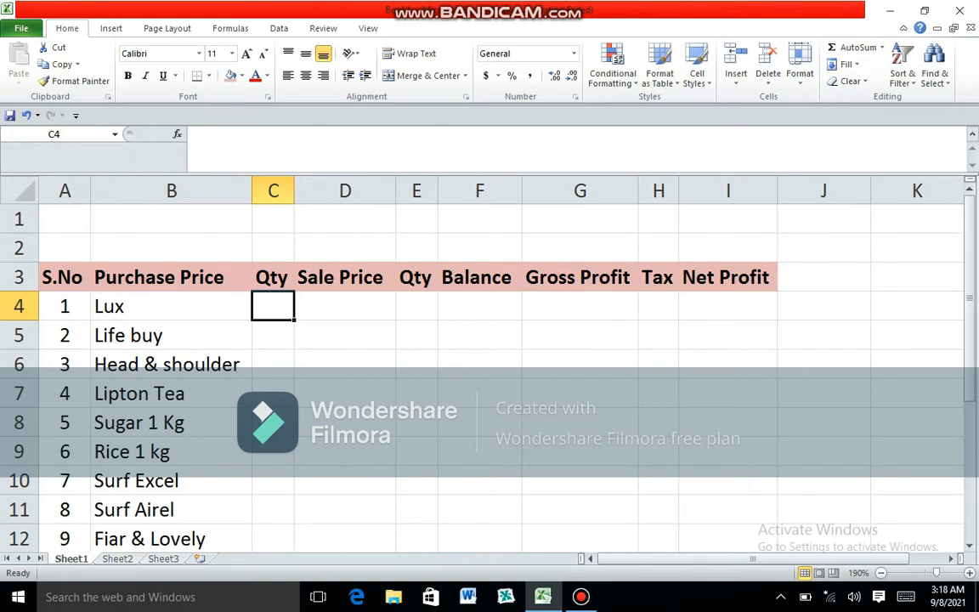
text(200)
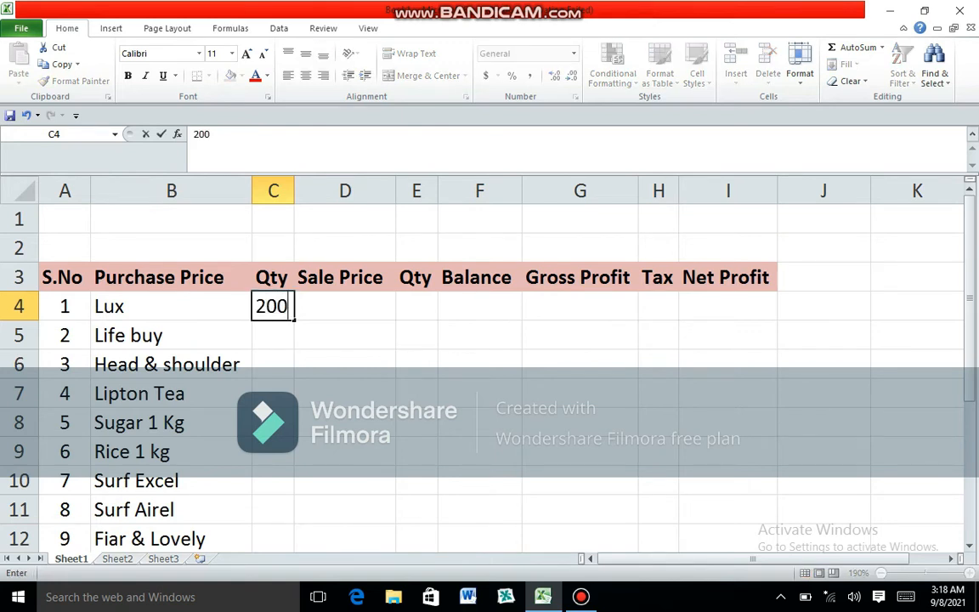
key(Return)
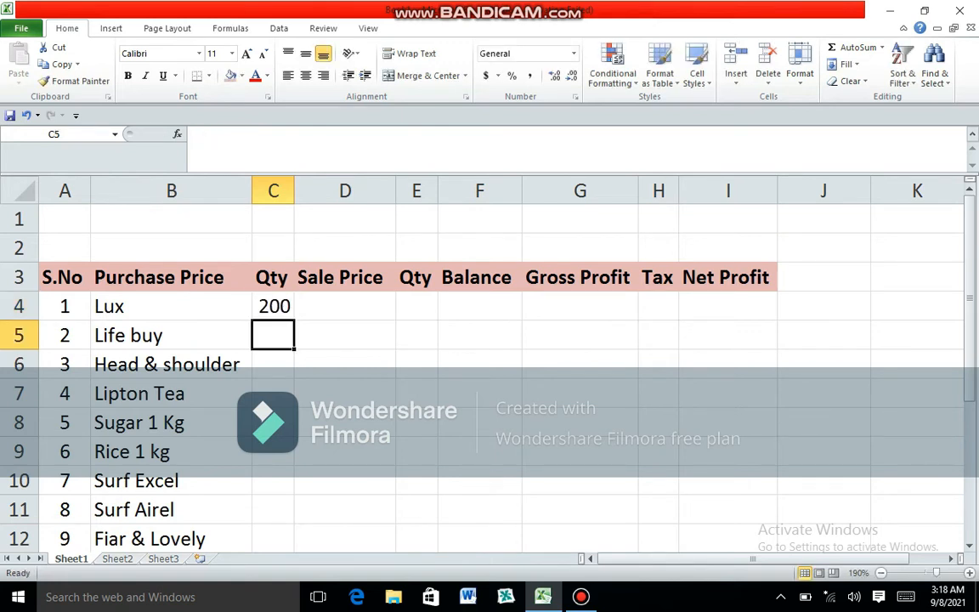
key(Up)
drag(294, 320, 294, 519)
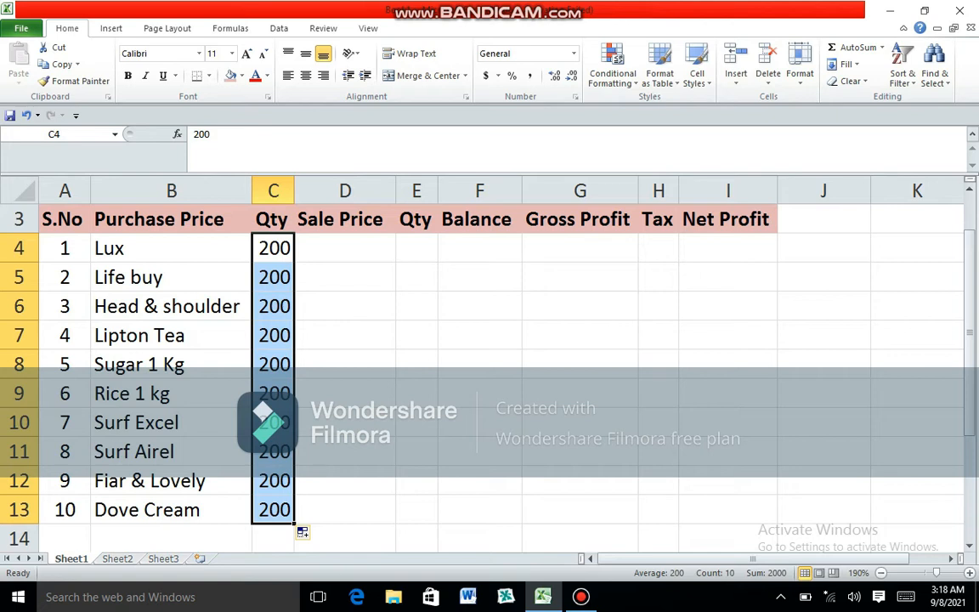
- Insert a blank column before the Purchase Price column
click(93, 190)
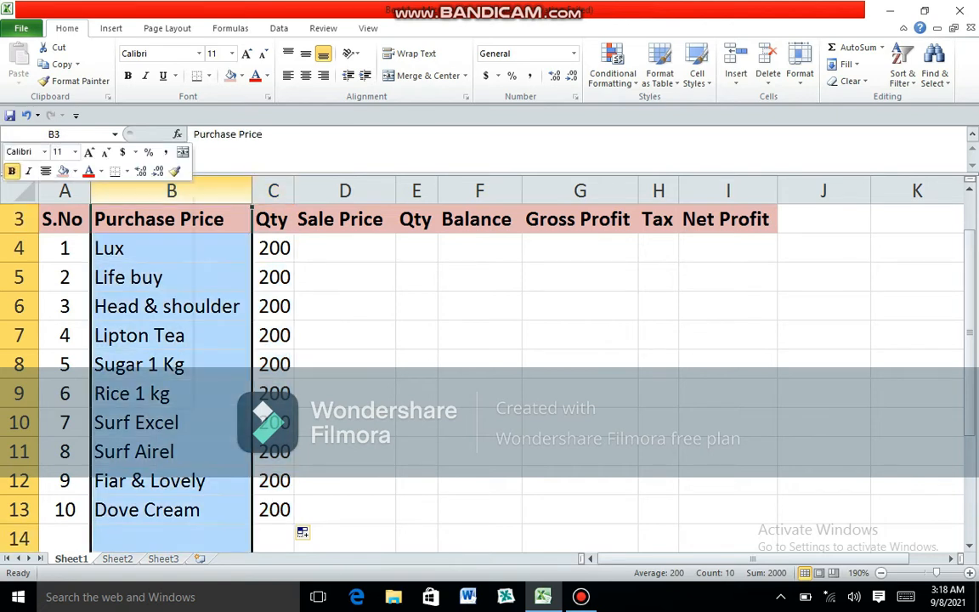
right_click(93, 191)
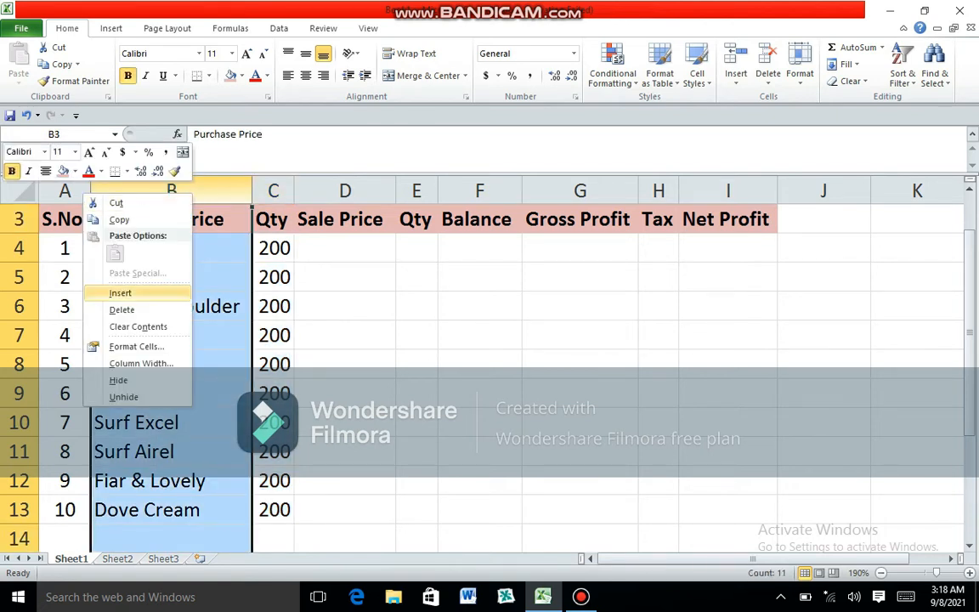
click(120, 293)
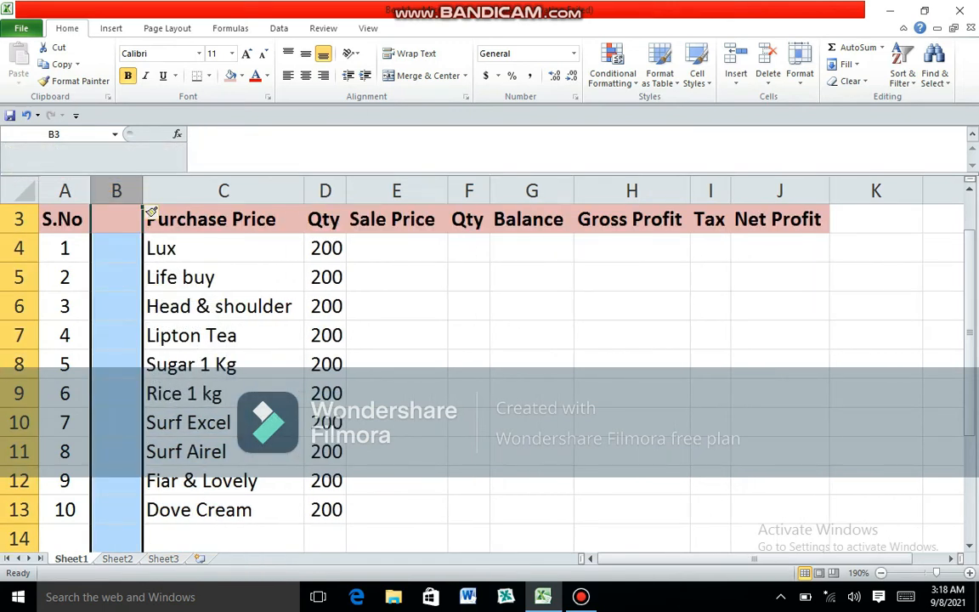
- Move the item names with their heading from C3:C13 into the blank column B, starting at B3
drag(212, 219, 212, 509)
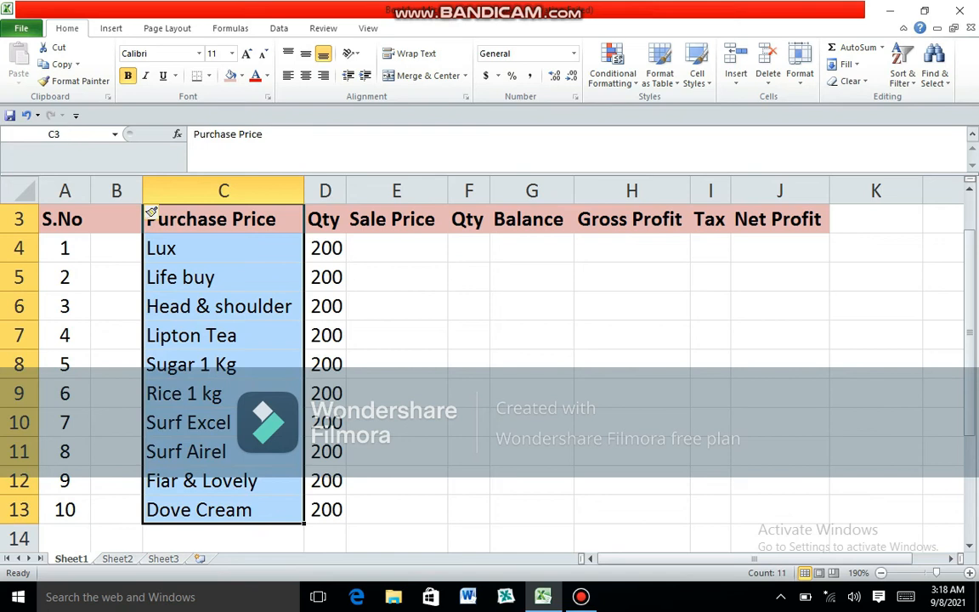
right_click(151, 212)
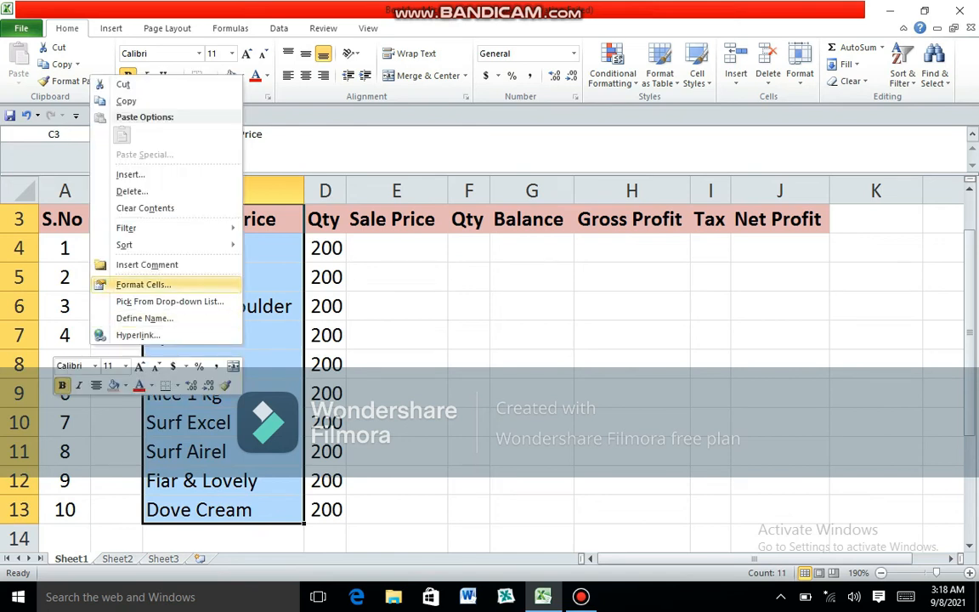
click(123, 84)
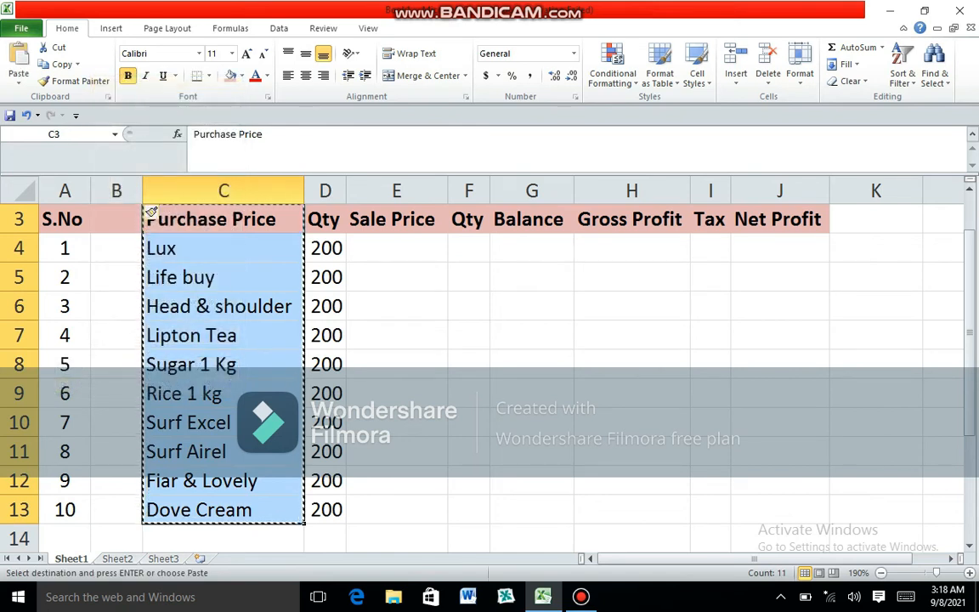
click(127, 218)
right_click(121, 220)
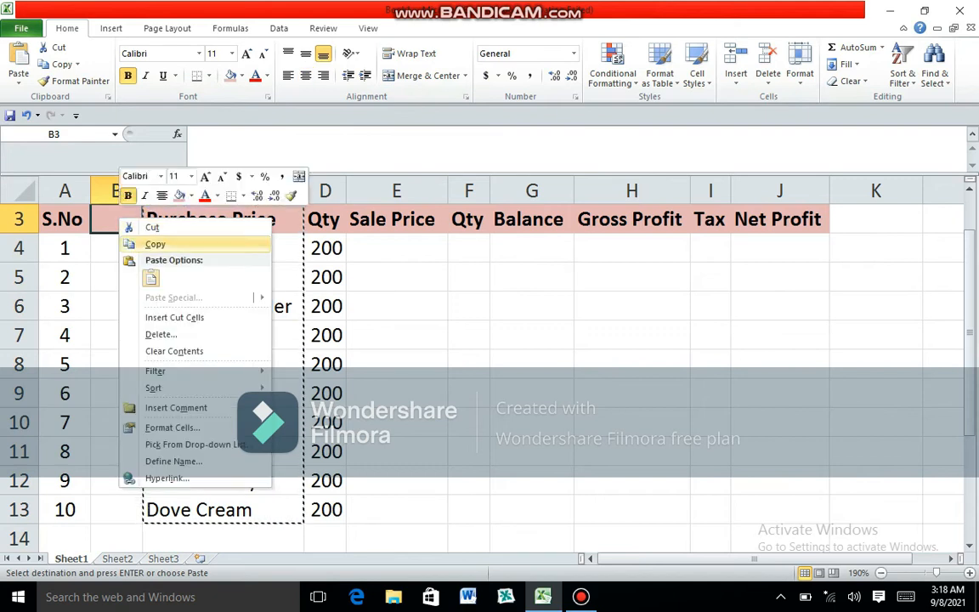
click(151, 277)
click(150, 278)
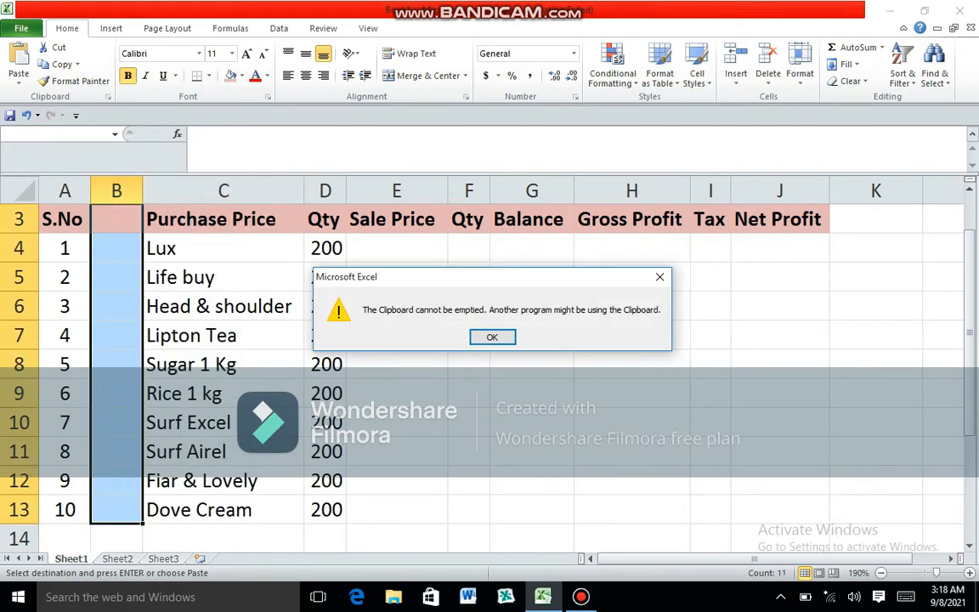
key(Return)
- Enter the heading Purchase Price in C3 and fit the widths of columns B and C to their contents
click(223, 248)
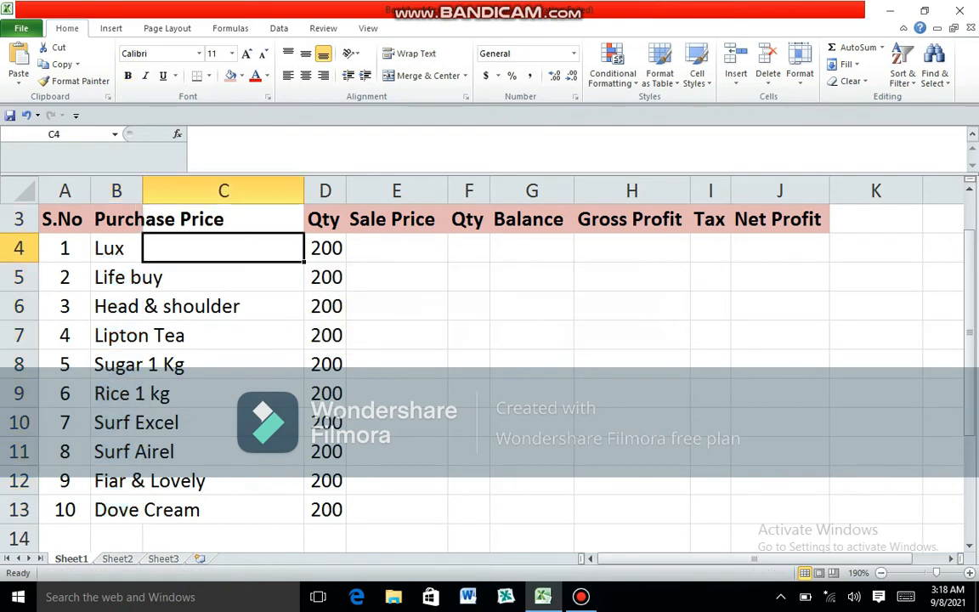
click(223, 219)
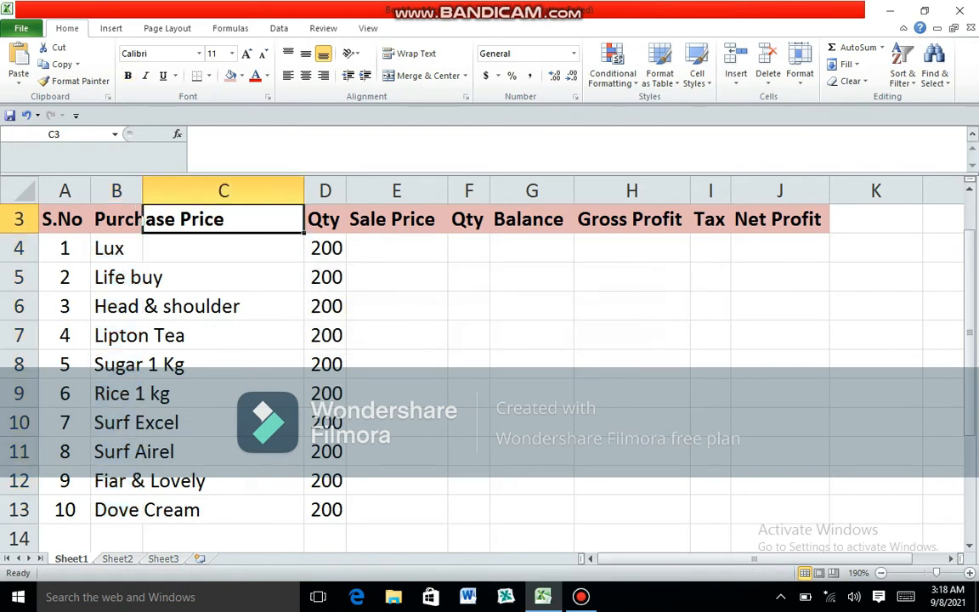
text(Purchas)
text(e Pirce)
key(BackSpace)
key(BackSpace)
key(BackSpace)
text(rce)
key(Return)
key(Return)
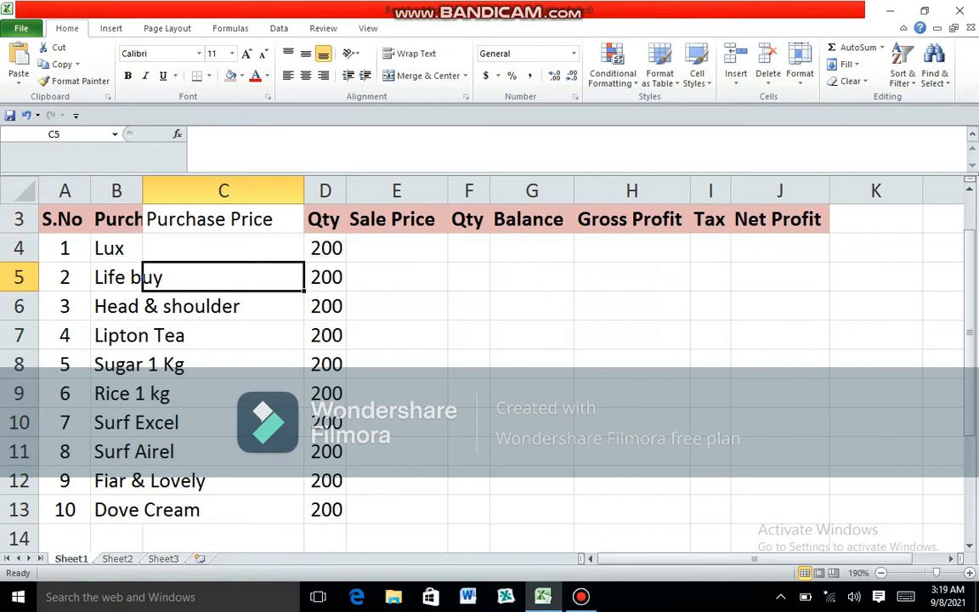
double_click(142, 191)
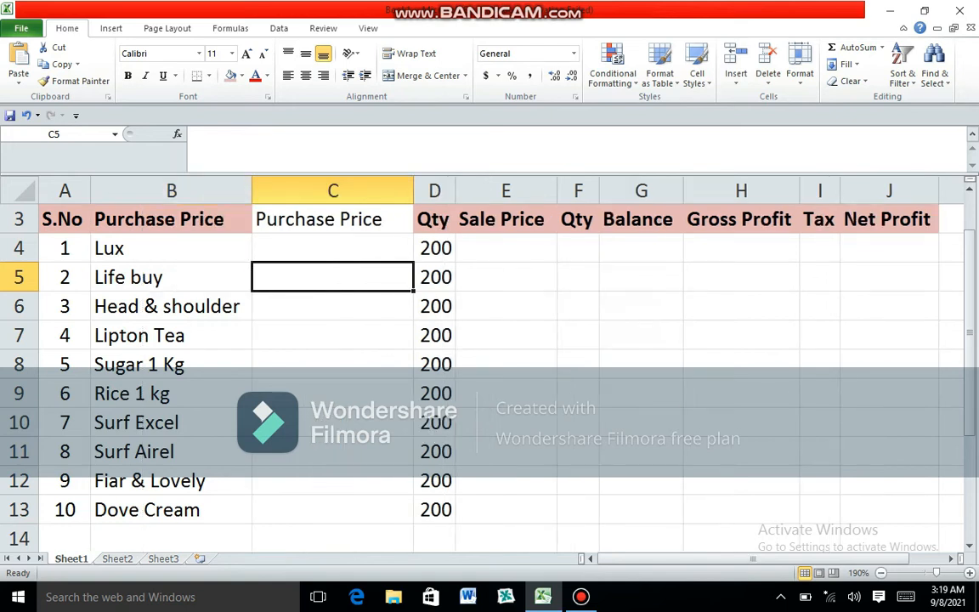
double_click(414, 190)
- Enter purchase prices 45, 40, 200 and 90 in C4:C7 for Lux, Life buy, Head & shoulder and Lipton Tea
click(323, 248)
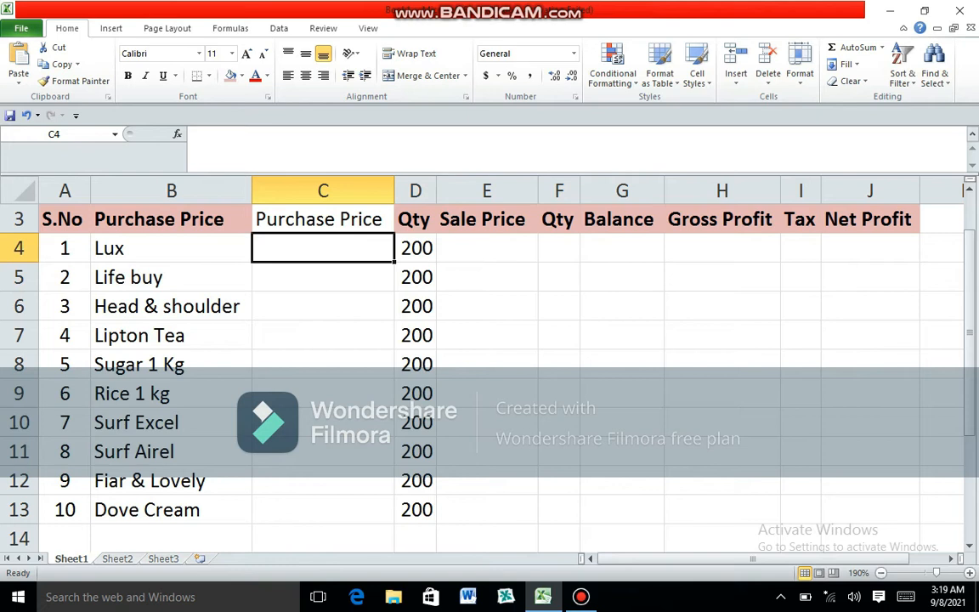
text(45)
key(Return)
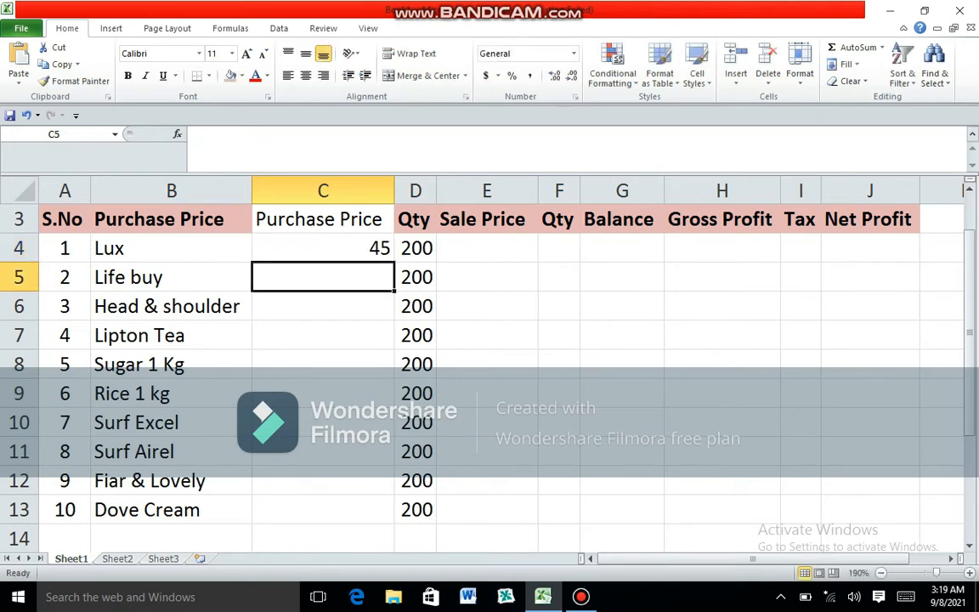
text(40)
key(Return)
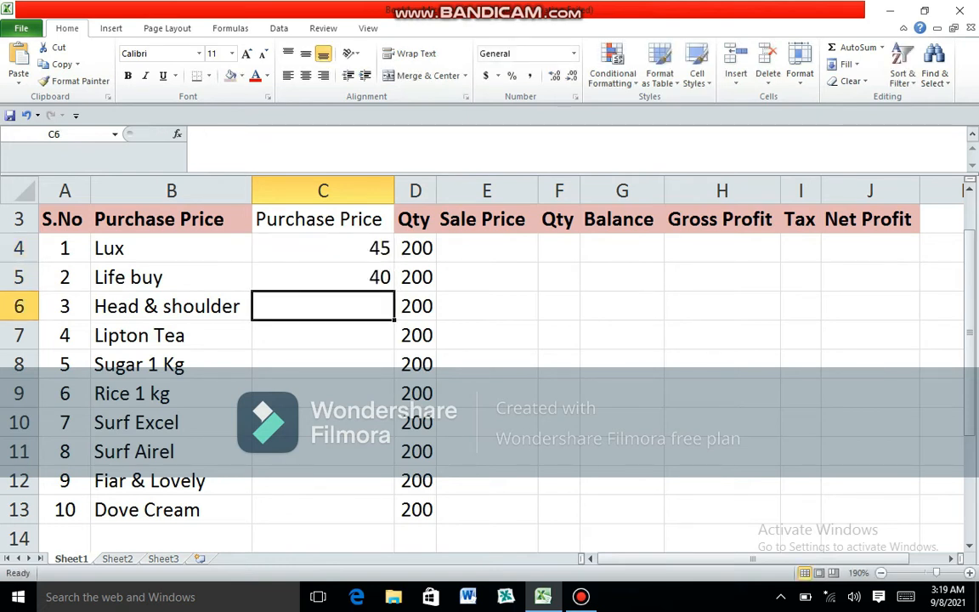
text(200)
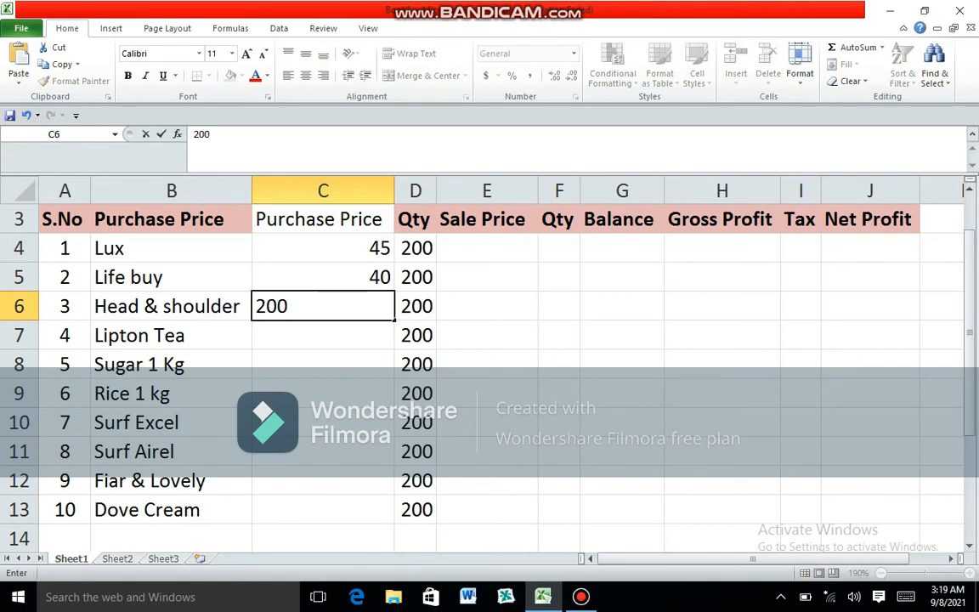
key(Return)
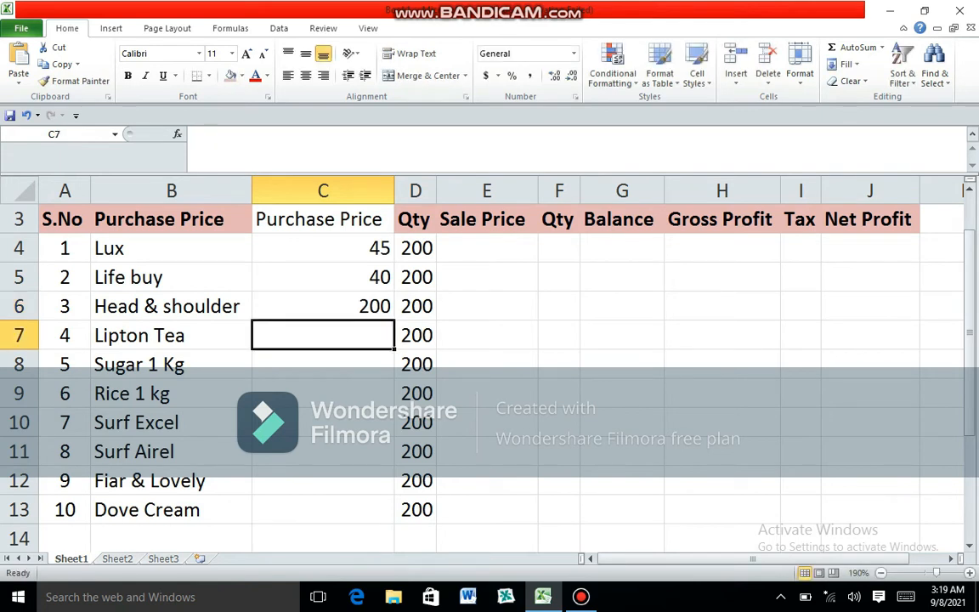
text(90)
key(Return)
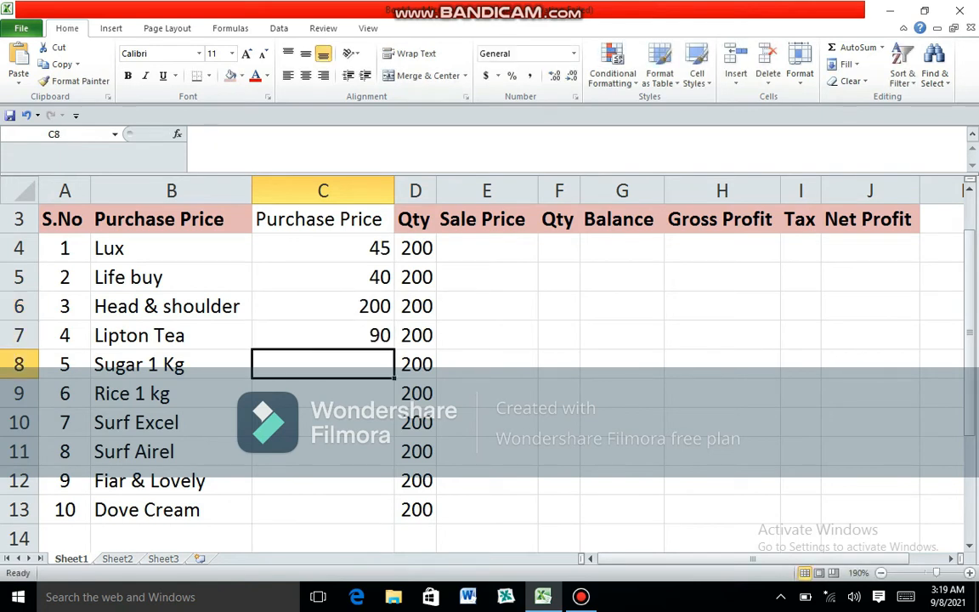
- Enter purchase prices 110, 150, 250 and 290 in C8:C11 for Sugar, Rice, Surf Excel and Surf Airel
text(110)
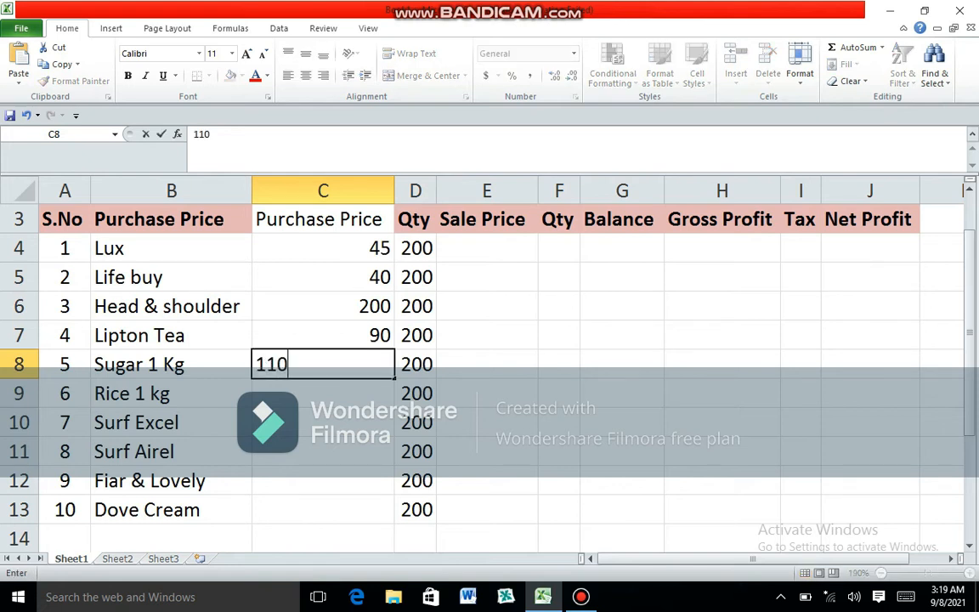
key(Return)
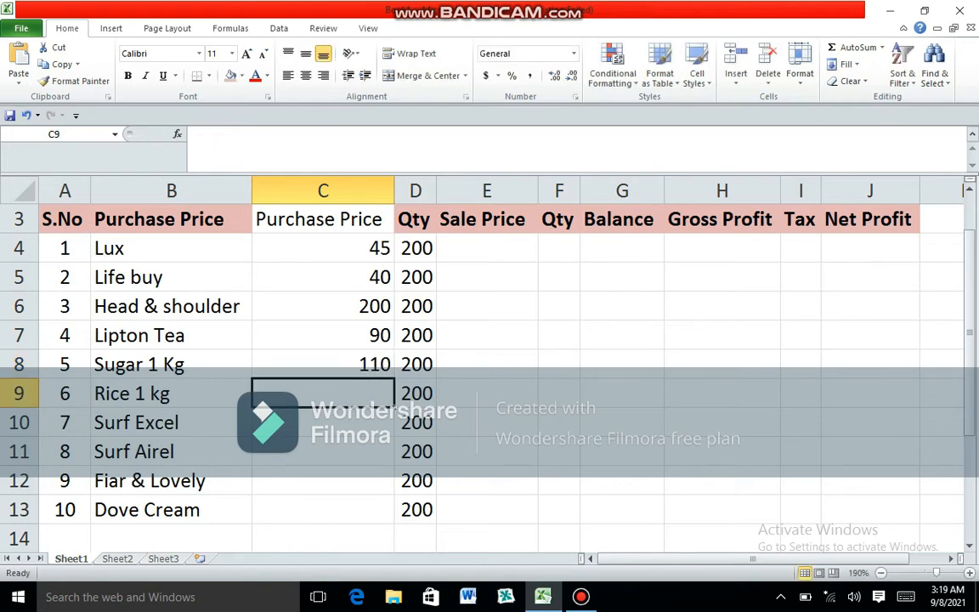
text(150)
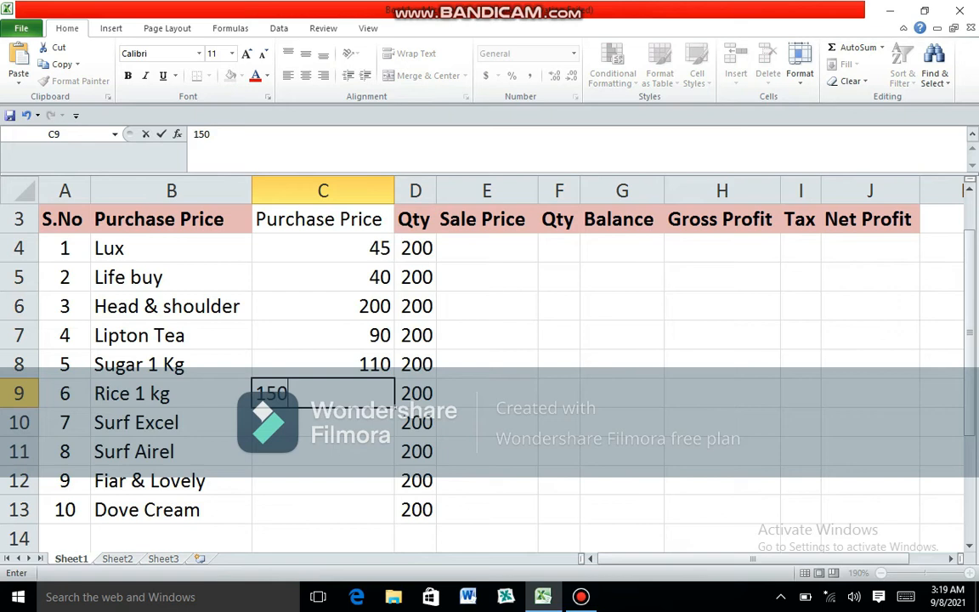
key(Return)
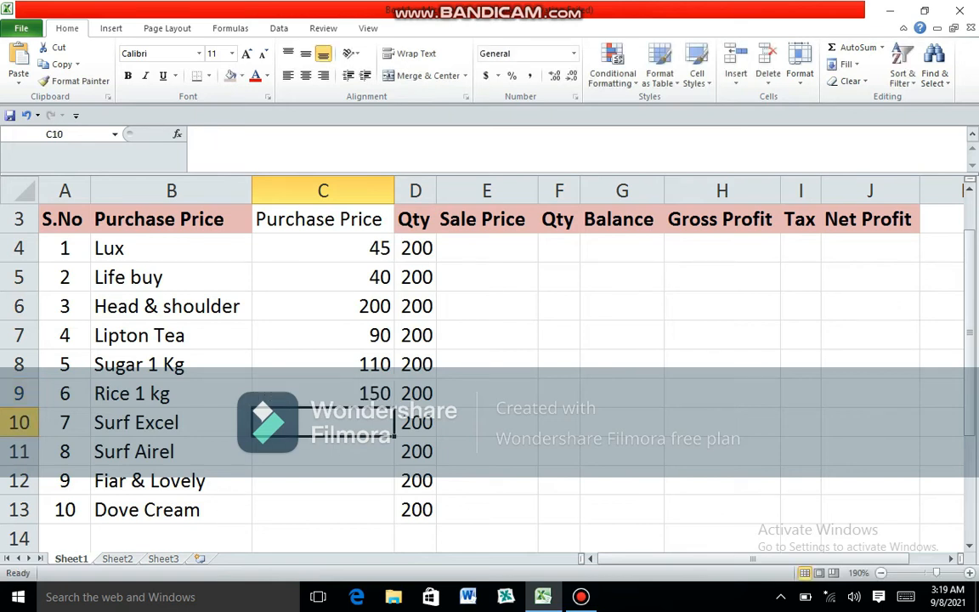
text(250)
key(Return)
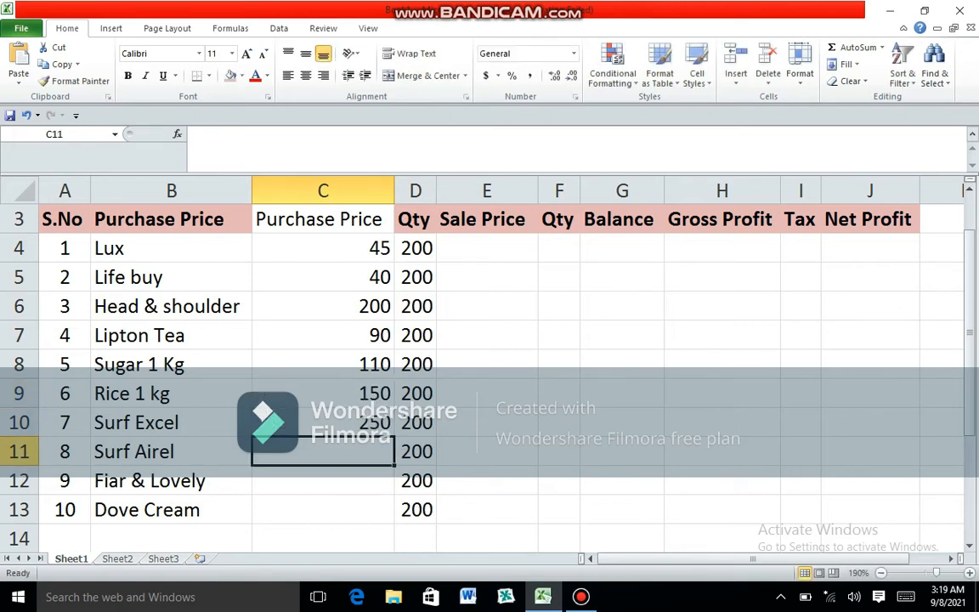
text(2)
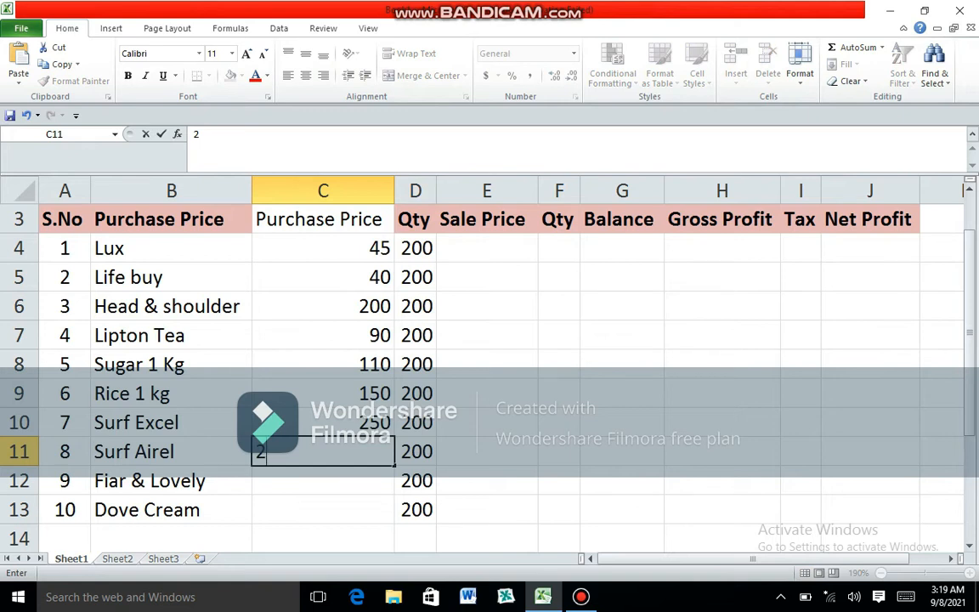
text(90)
key(Return)
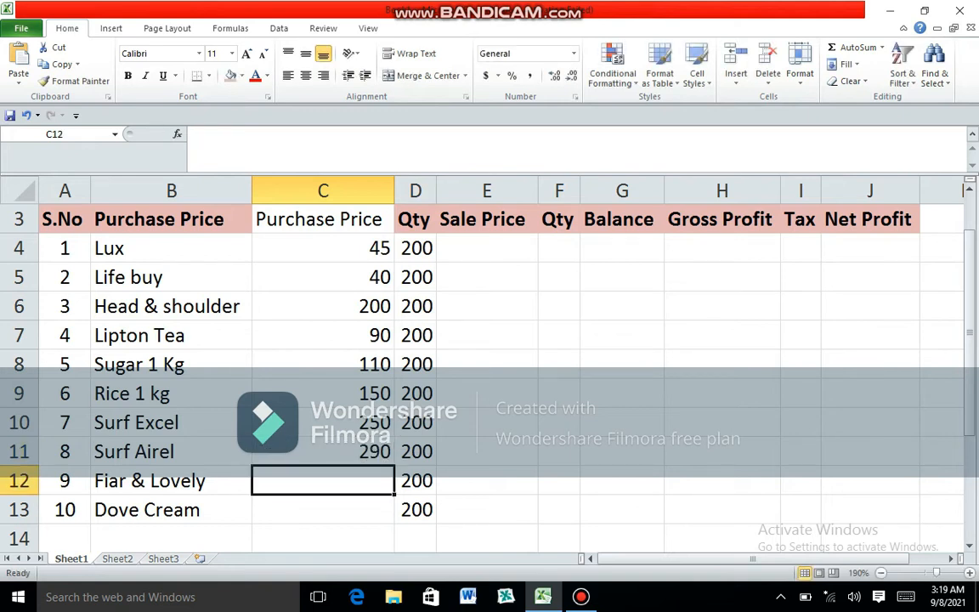
- Enter purchase prices 40 and 70 in C12:C13 for Fiar & Lovely and Dove Cream
text(40)
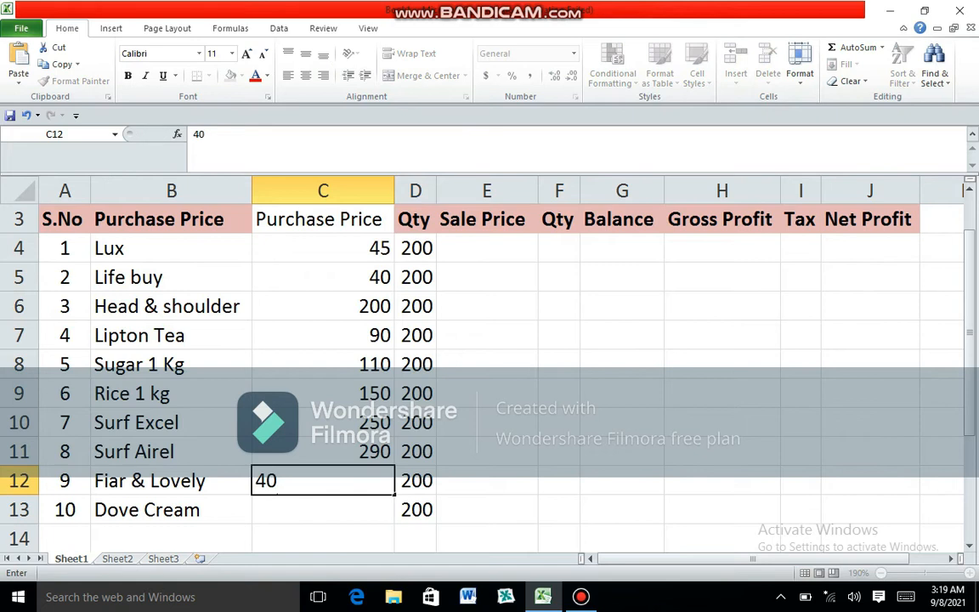
key(Return)
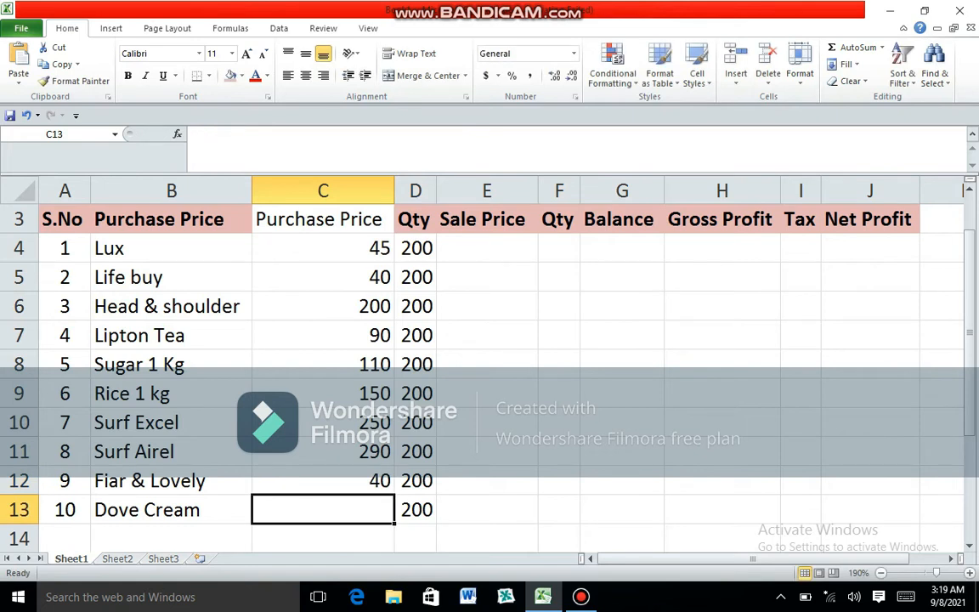
text(70)
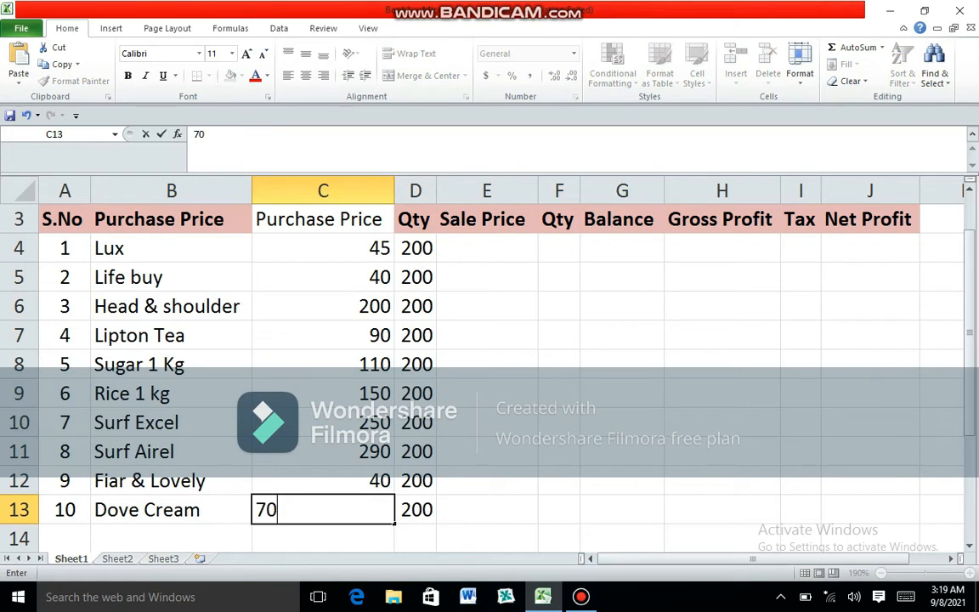
key(Return)
- Center the purchase prices in C4:C13 horizontally
key(Up)
key(Up)
key(Up)
key(Up)
key(Up)
key(Up)
key(Up)
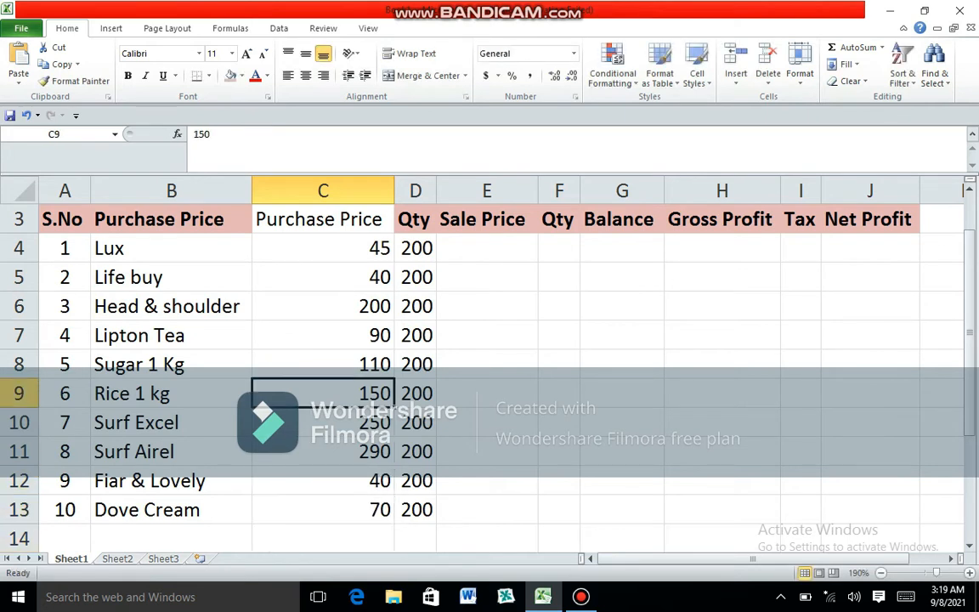
key(Up)
key(Up)
key(Up)
key(shift+Down)
key(shift+Down)
key(shift+Down)
key(shift+Down)
key(shift+Down)
key(shift+Down)
key(shift+Down)
key(shift+Down)
key(shift+Down)
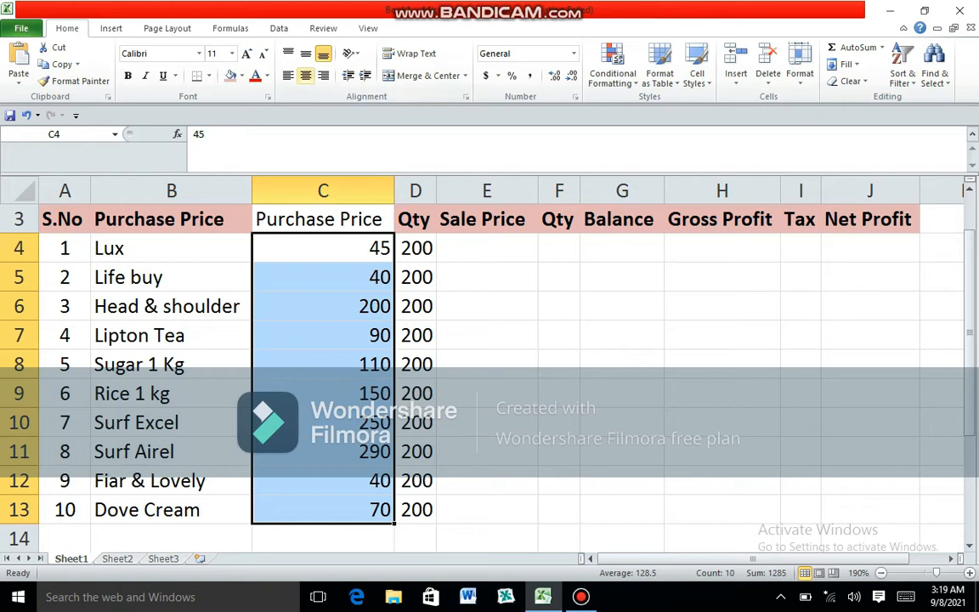
click(306, 76)
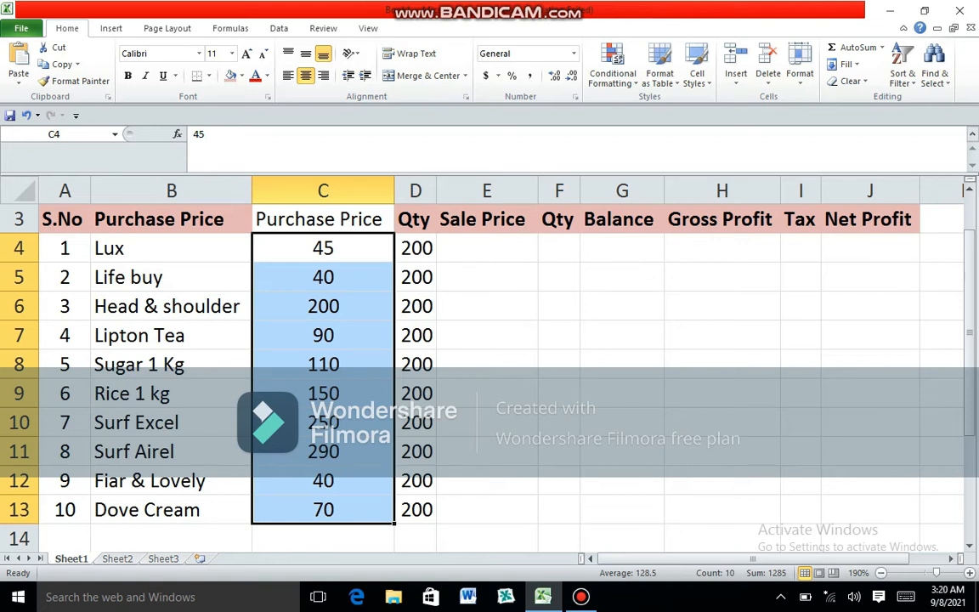
click(581, 596)
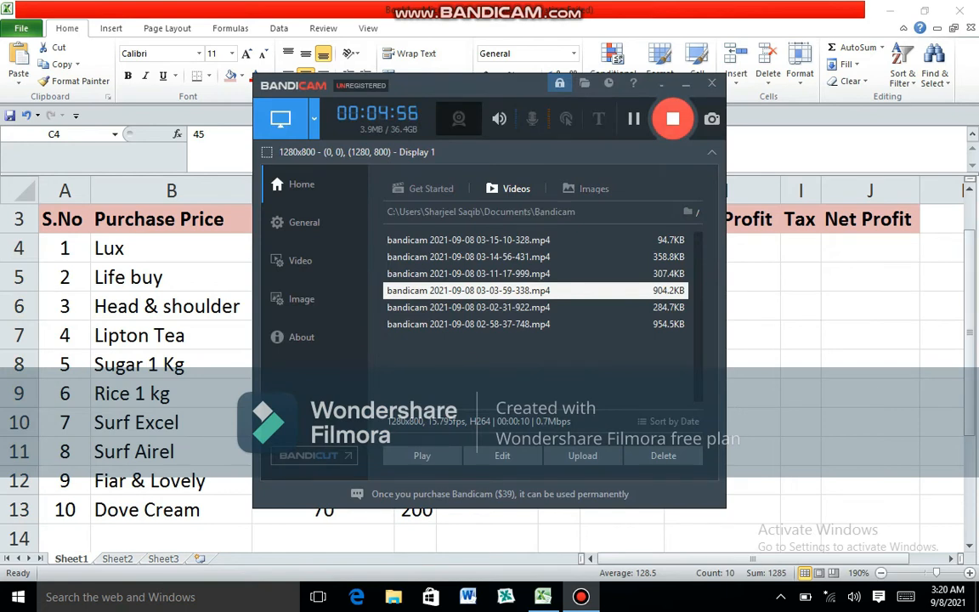
click(672, 119)
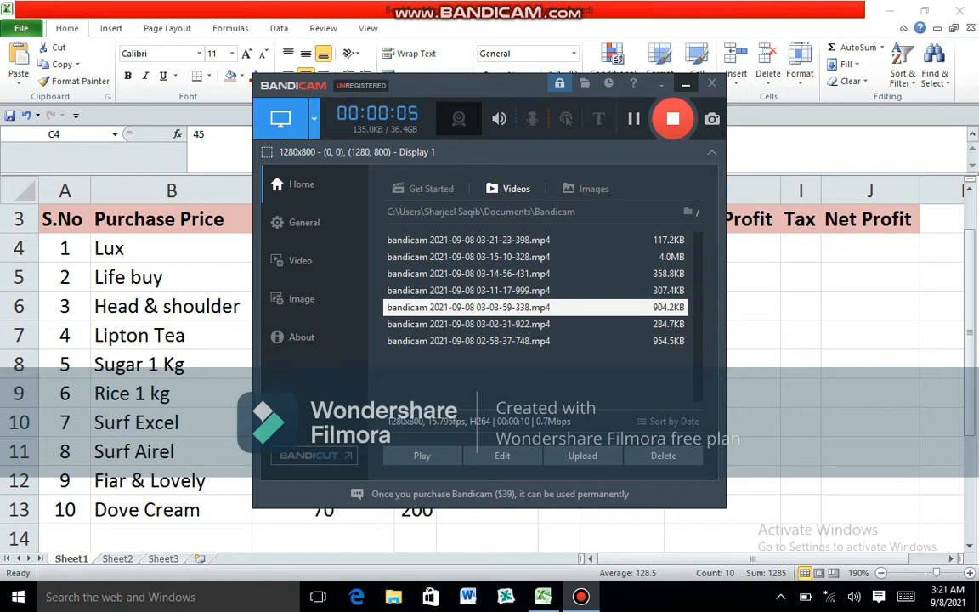
click(686, 84)
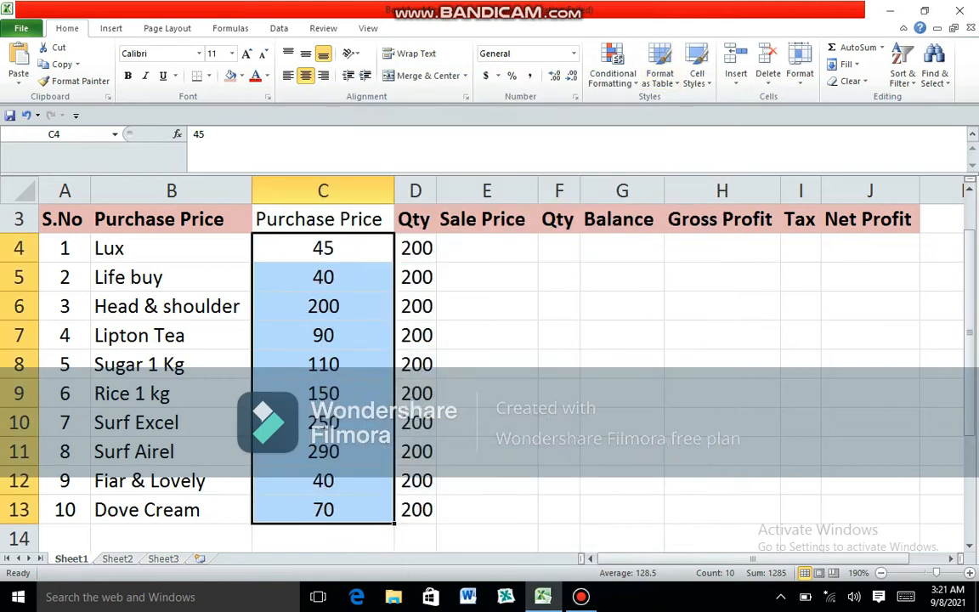
- Enter sale prices 50 and 45 in E4:E5 for Lux and Life buy
click(487, 248)
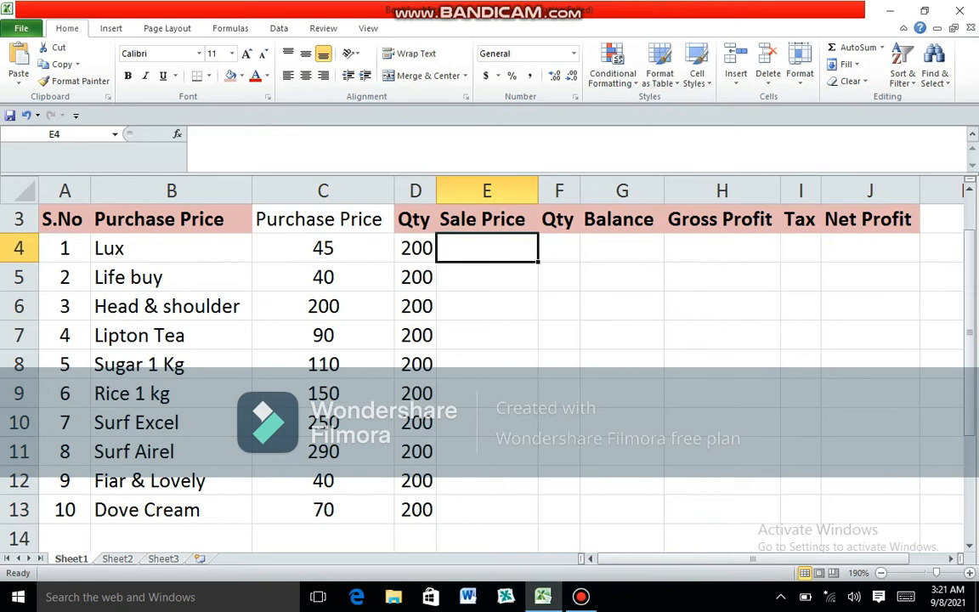
text(50)
key(Return)
key(Left)
key(Left)
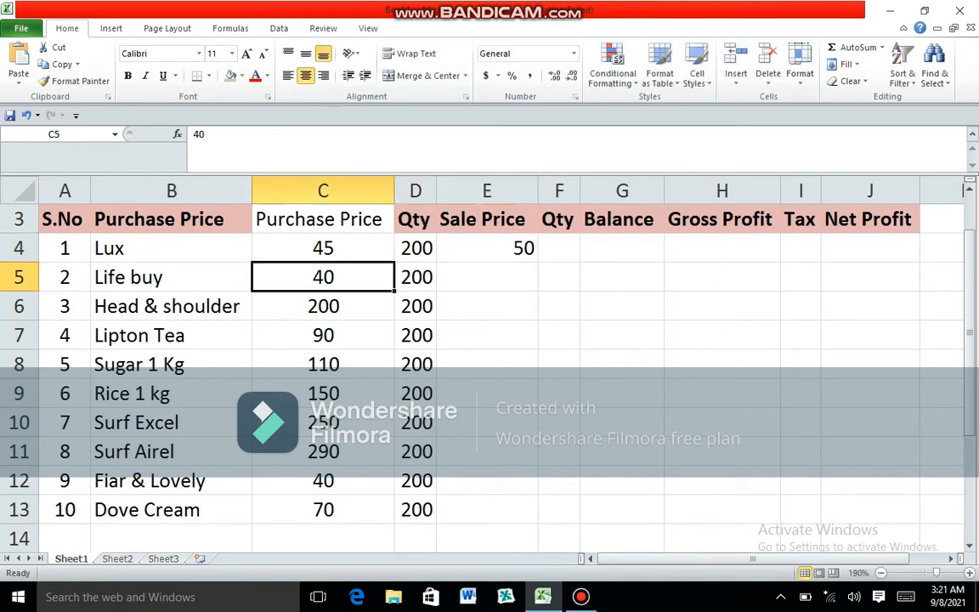
key(Right)
key(Right)
text(45)
key(Return)
- Enter sale prices 210 and 100 in E6:E7 for Head & shoulder and Lipton Tea
key(Left)
key(Left)
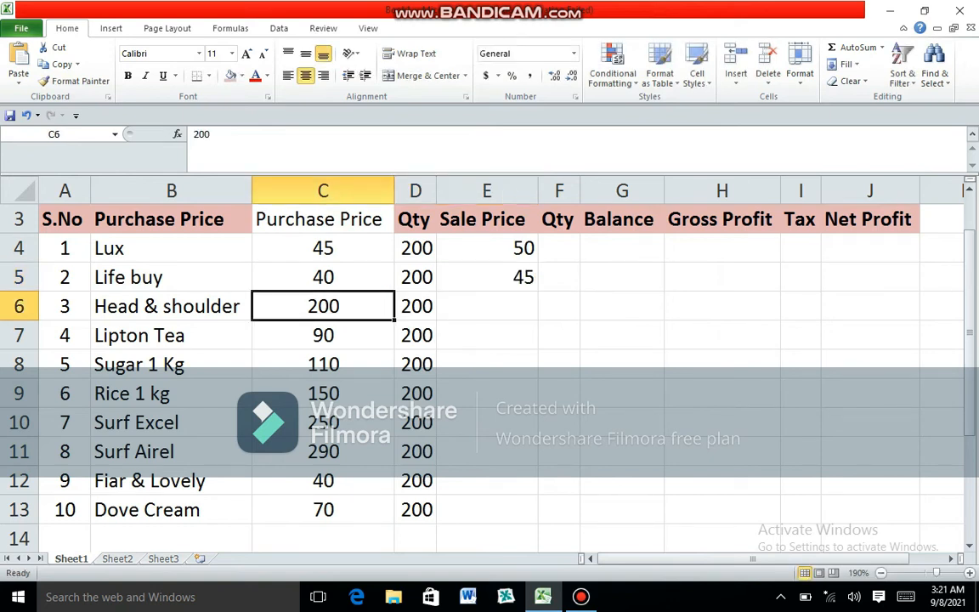
key(Right)
key(Right)
text(210)
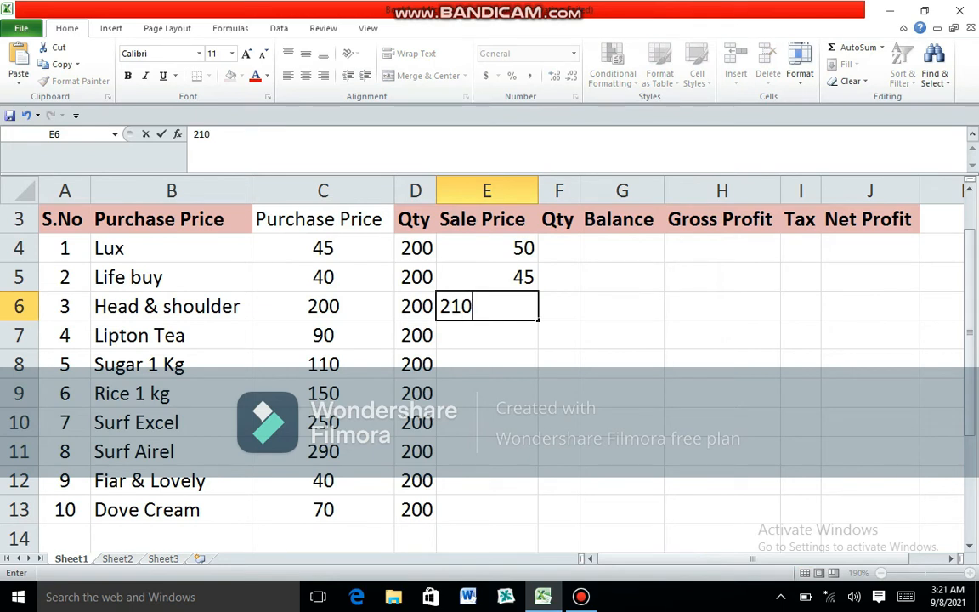
key(Return)
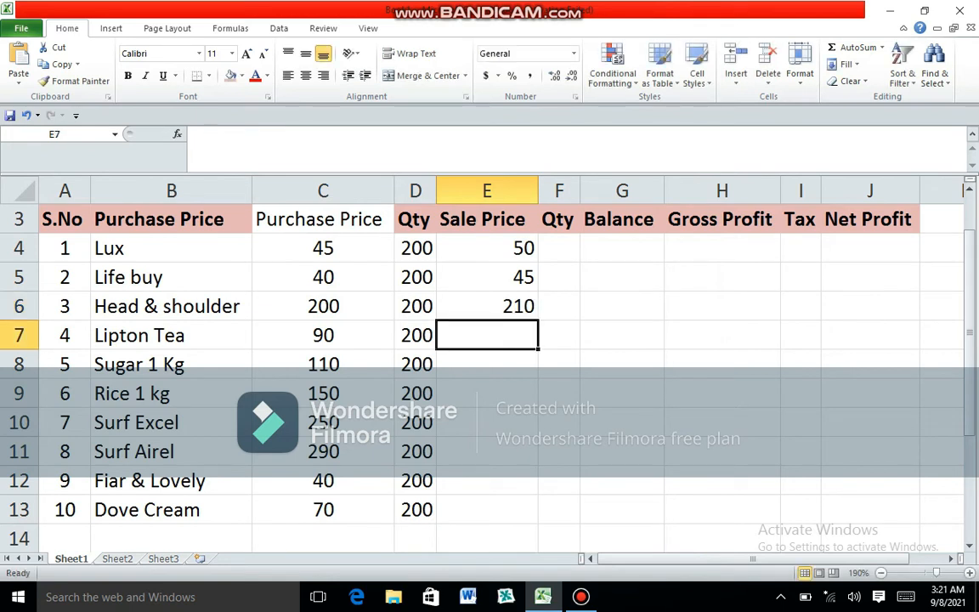
text(100)
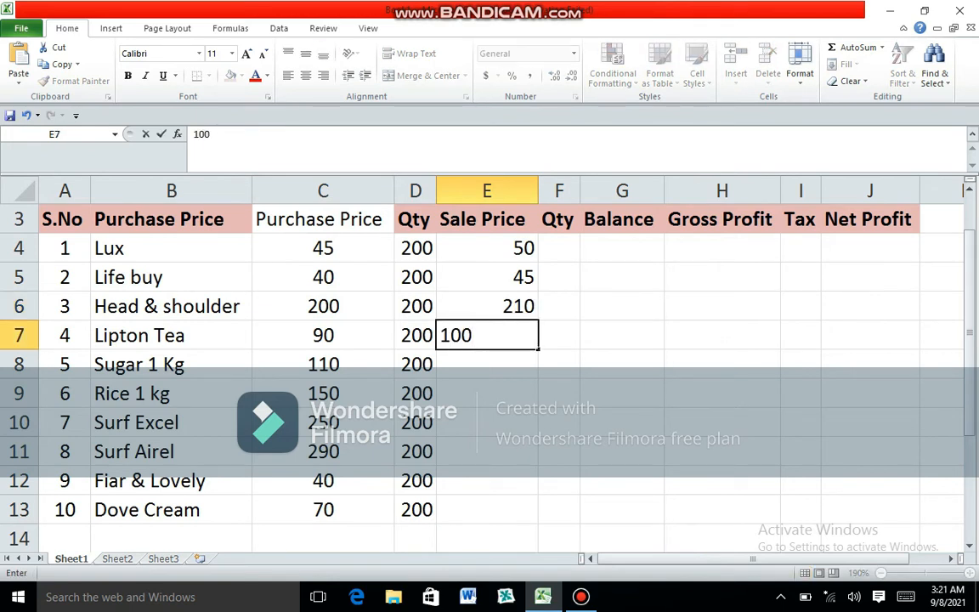
key(Return)
- Enter sale prices 120 and 160 in E8:E9 for Sugar and Rice
key(Left)
key(Left)
key(Right)
key(Right)
text(120)
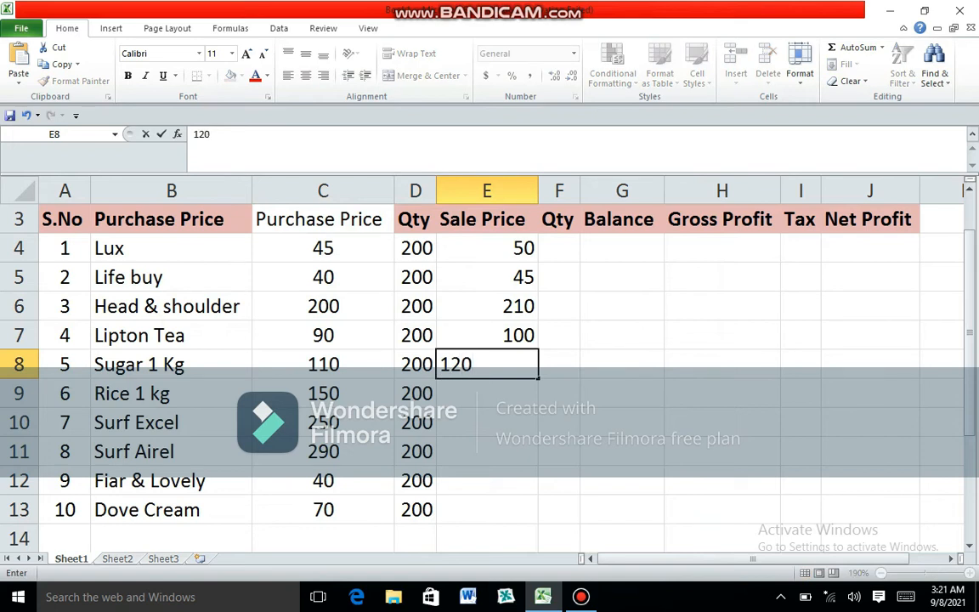
key(Return)
key(Left)
key(Right)
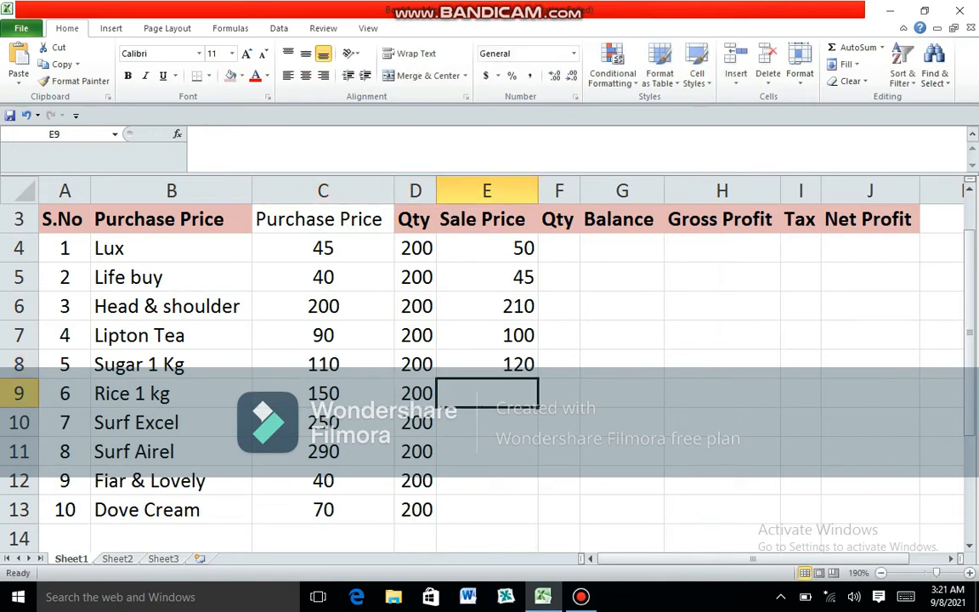
text(160)
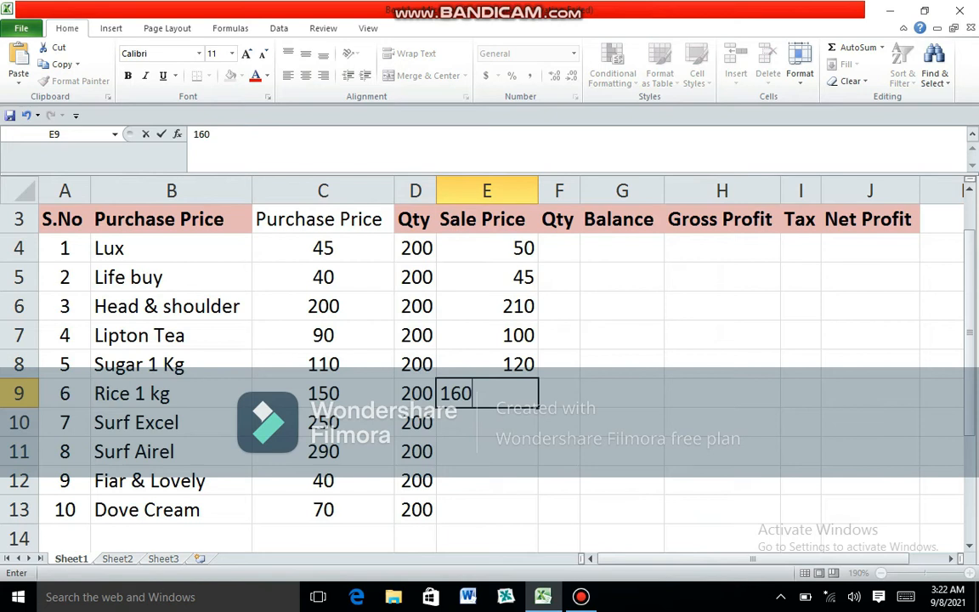
key(Return)
- Enter sale prices 260, 300, 50 and 75 in E10:E13 for Surf Excel, Surf Airel, Fiar & Lovely and Dove Cream
text(2)
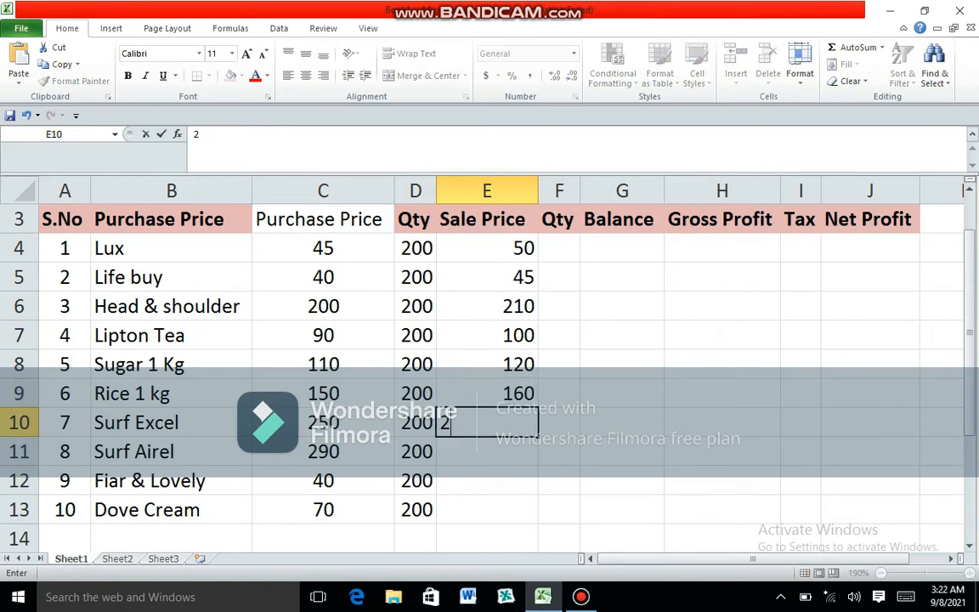
text(60)
key(Return)
text(300)
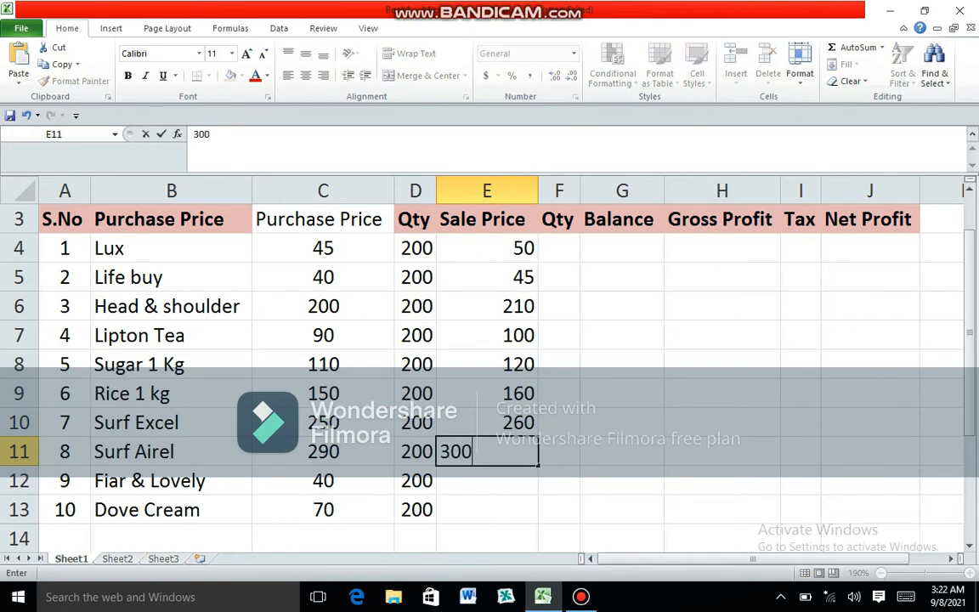
key(Return)
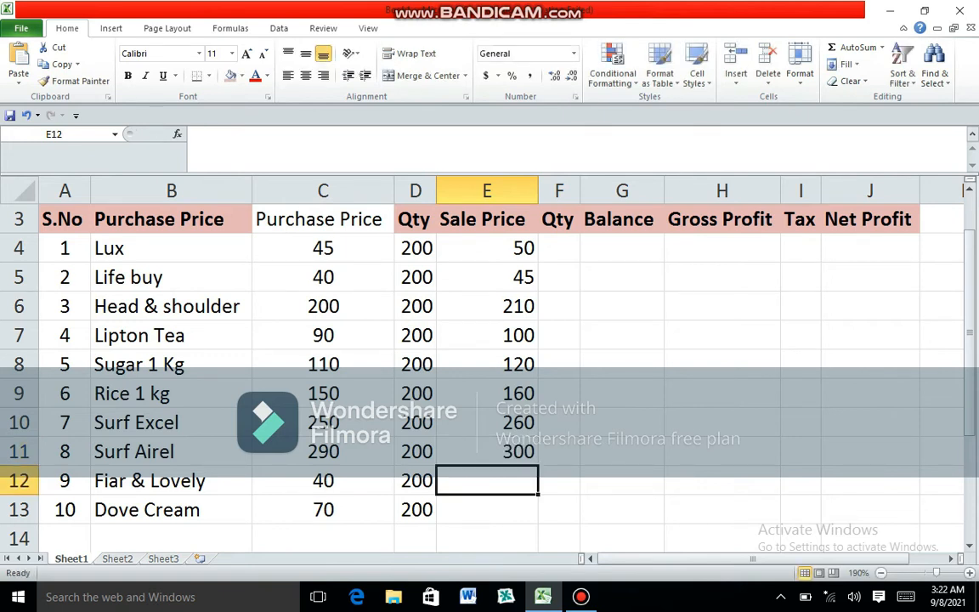
text(50)
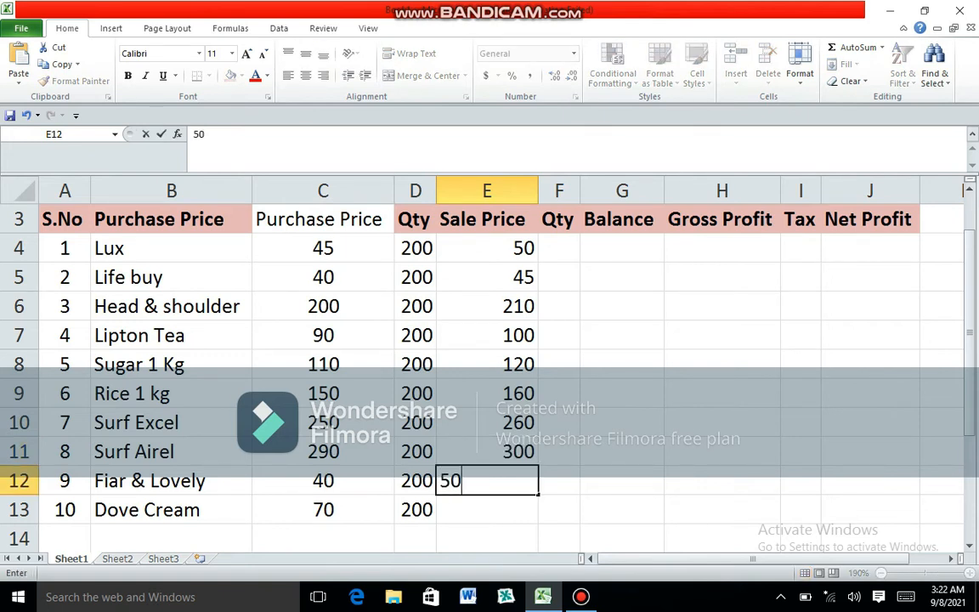
key(Return)
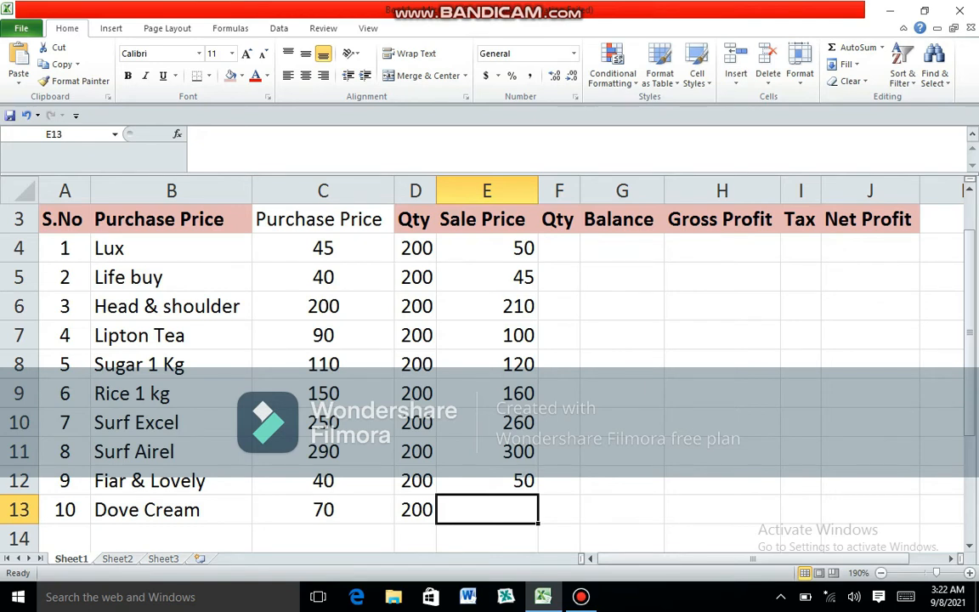
text(75)
key(Tab)
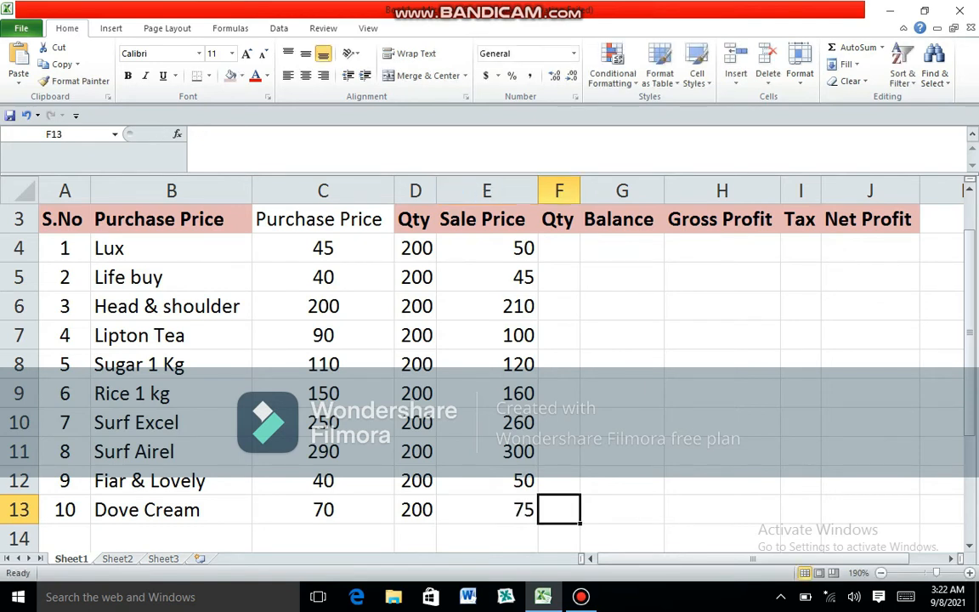
- Center the sale prices in E4:E13 horizontally
key(Up)
key(Up)
key(Up)
key(Up)
key(Up)
key(Up)
key(Up)
key(Up)
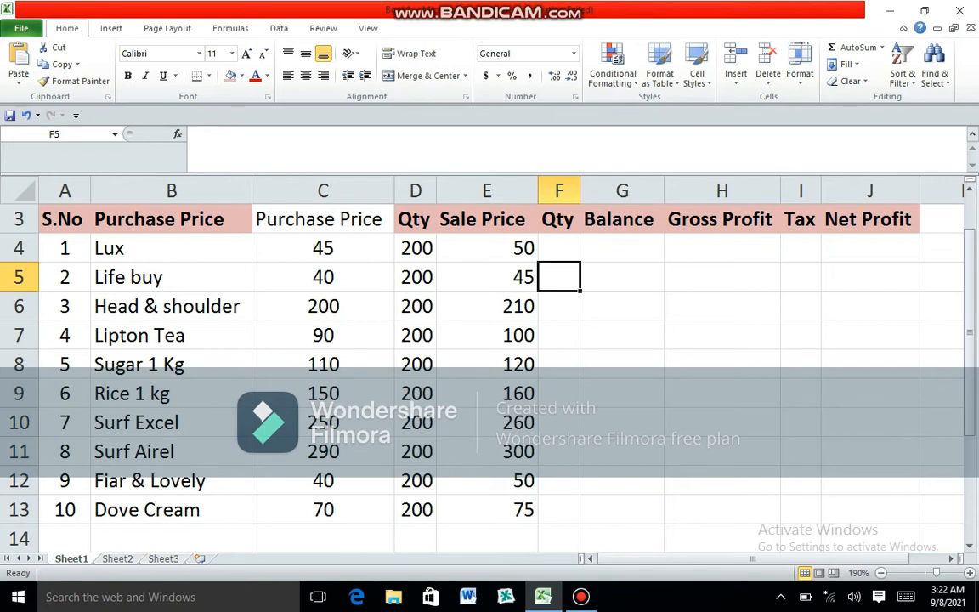
drag(486, 247, 486, 509)
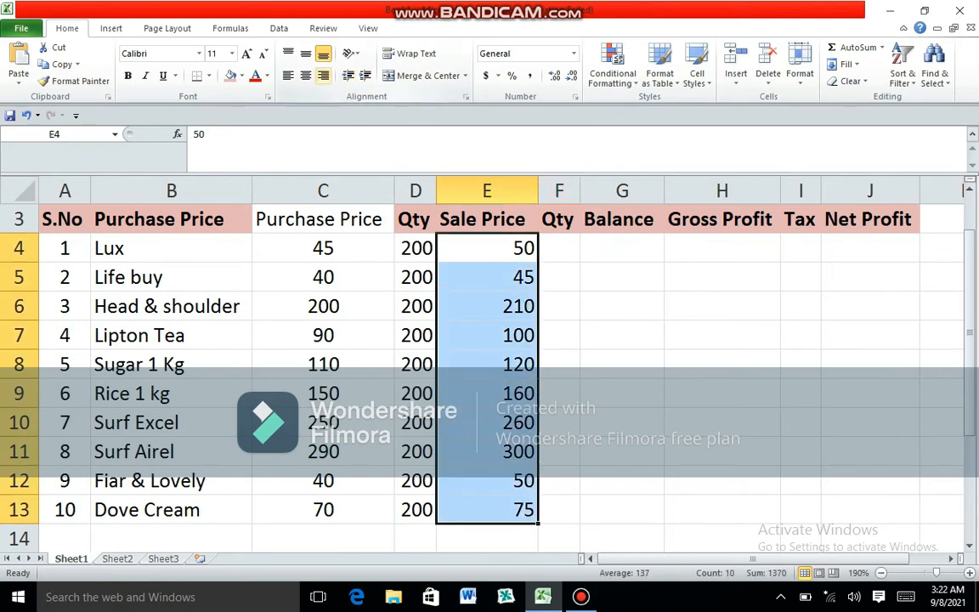
click(305, 75)
- Enter sold quantities 20, 34, 35, 43 and 54 in F4:F8 for Lux through Sugar
click(560, 248)
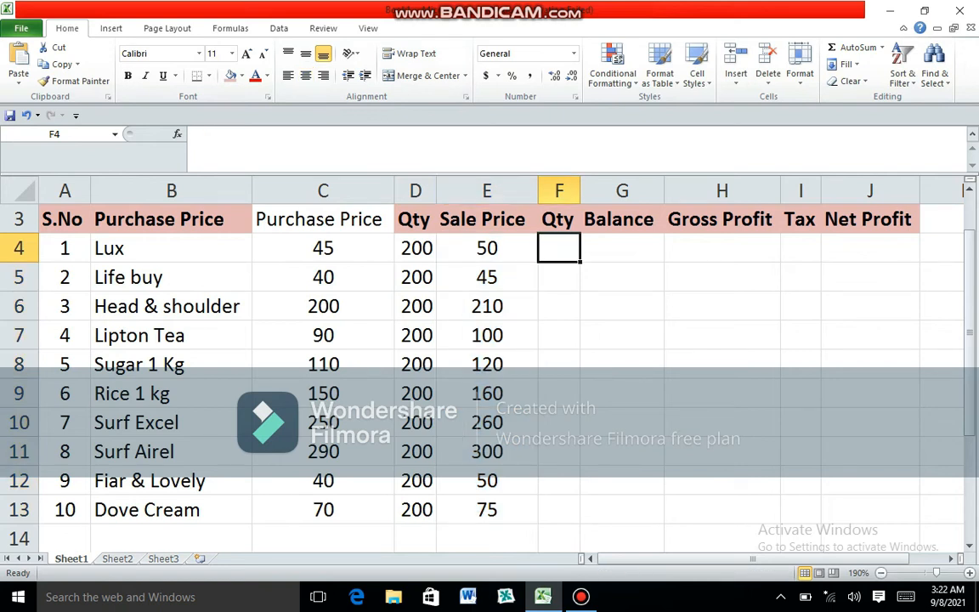
text(20)
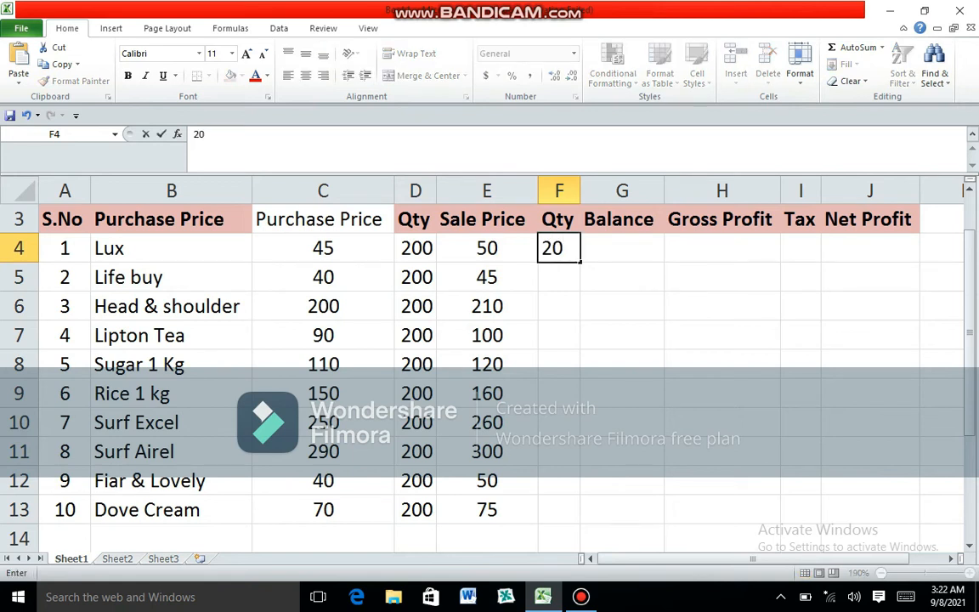
key(Return)
text(34)
key(Return)
text(35)
key(Return)
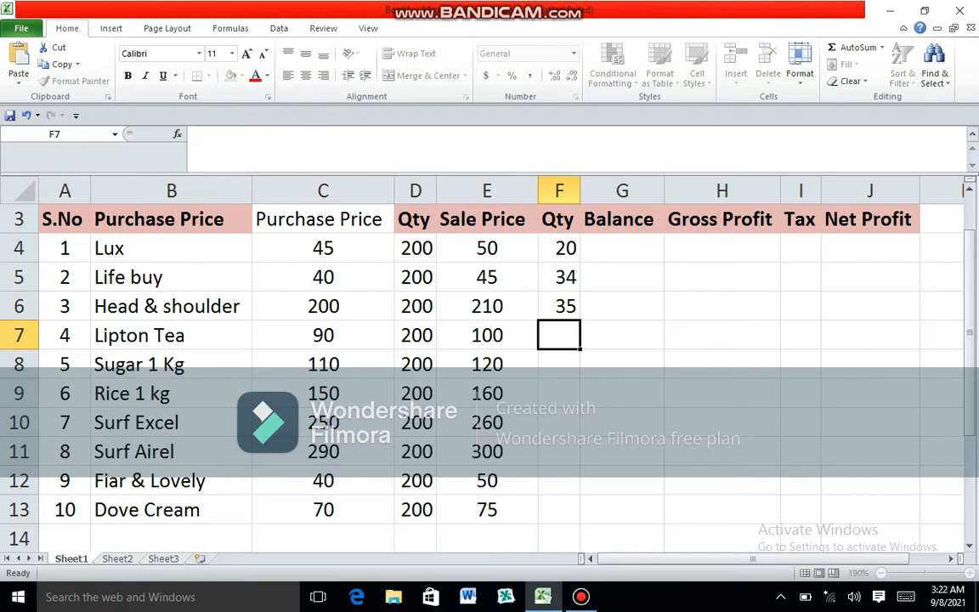
text(43)
key(Return)
text(54)
key(Return)
- Enter sold quantities 34, 67, 87, 88 and 90 in F9:F13 for Rice through Dove Cream
text(34)
key(Return)
text(67)
key(Return)
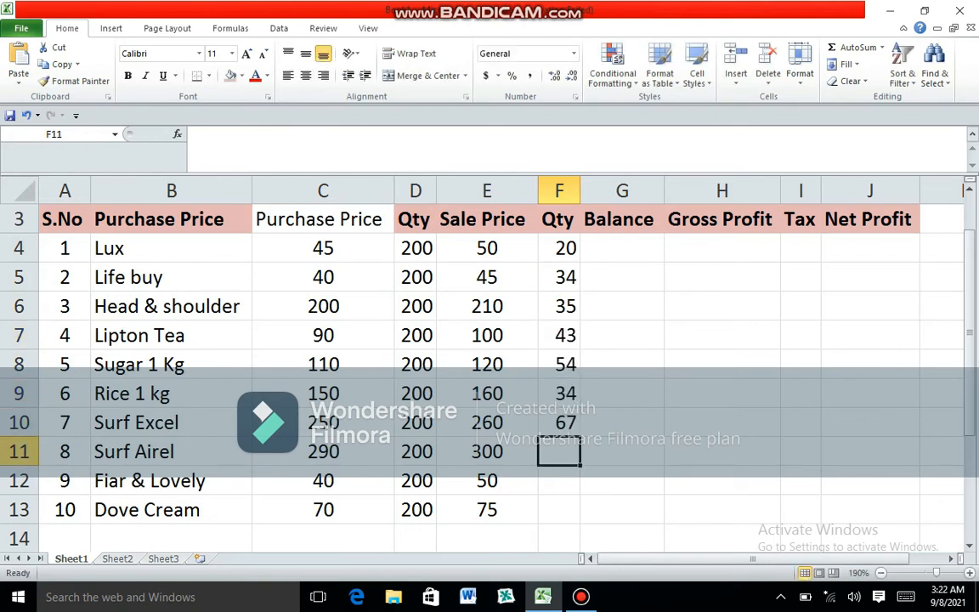
text(87)
key(Return)
text(88)
key(Return)
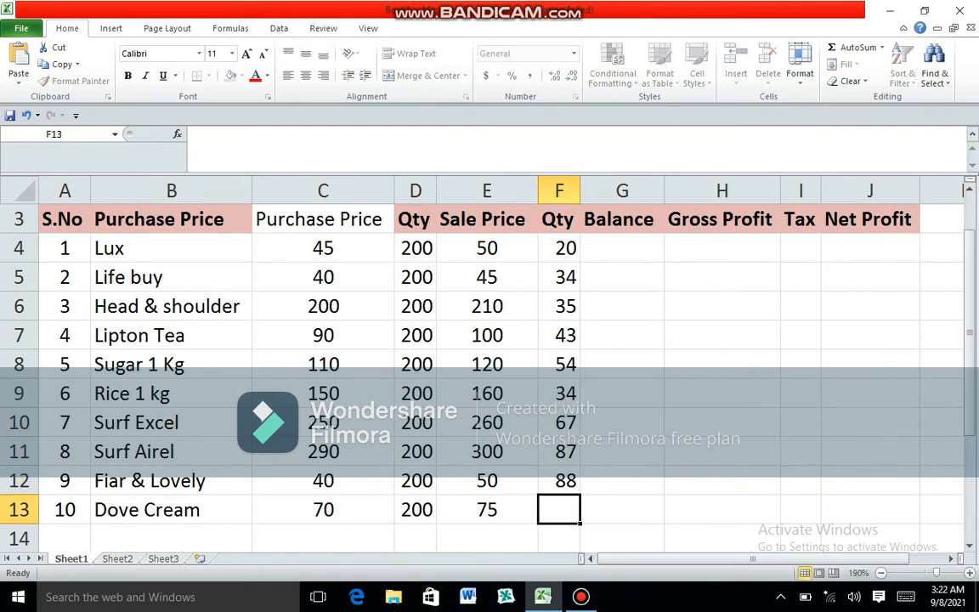
text(90)
key(Return)
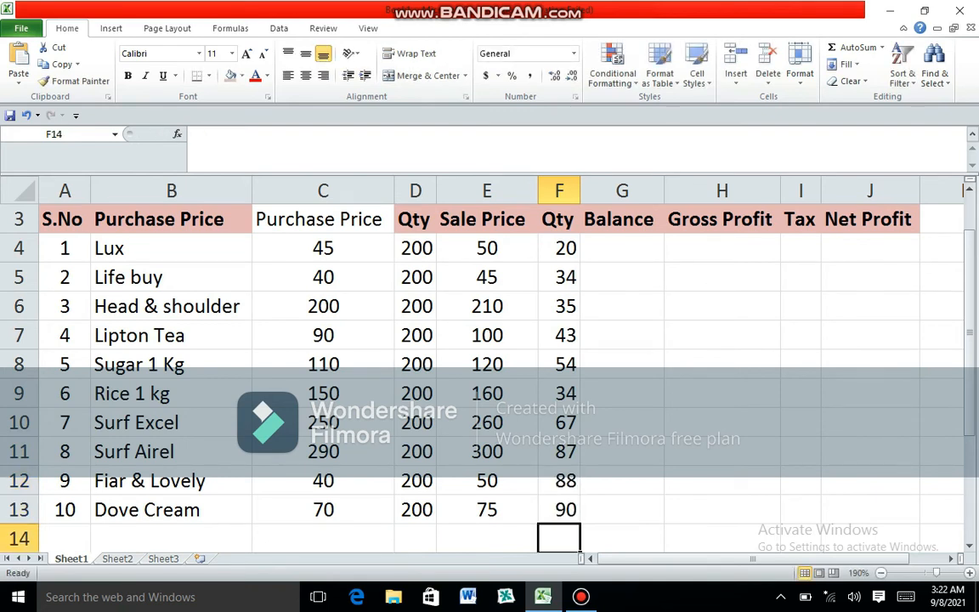
- Calculate the Balance in G4 with =D4-F4 and fill the formula down to G13
click(622, 248)
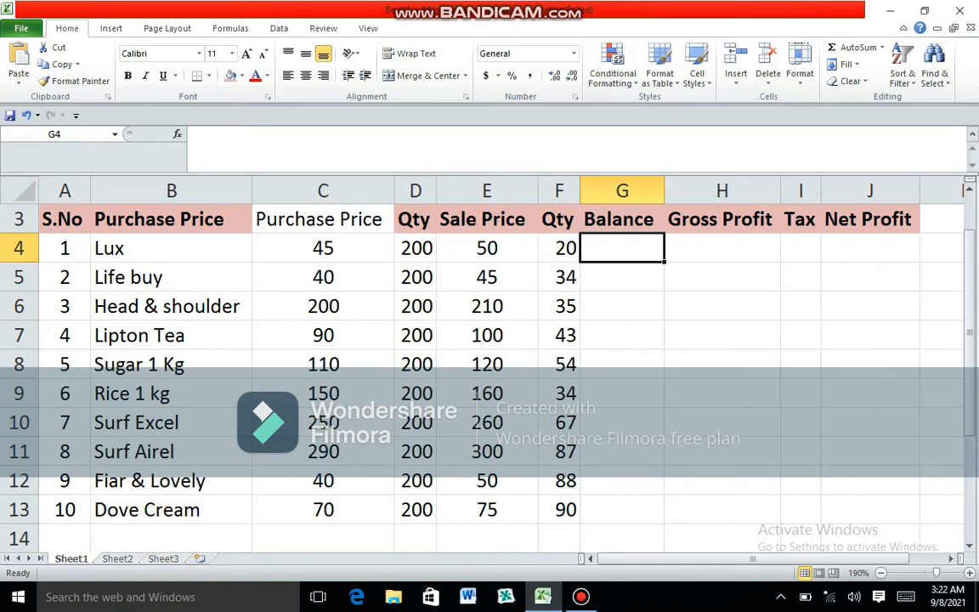
text(=)
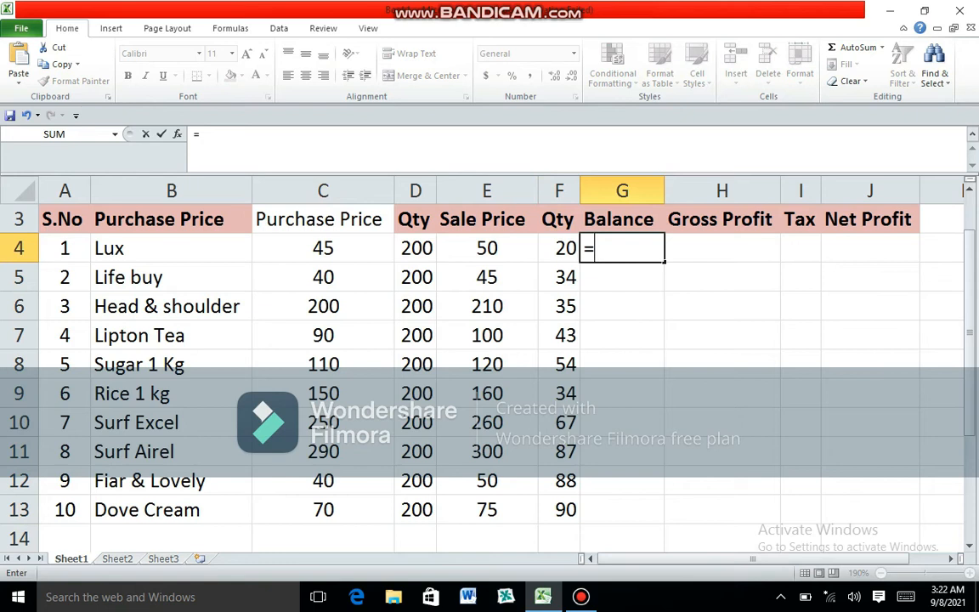
click(415, 249)
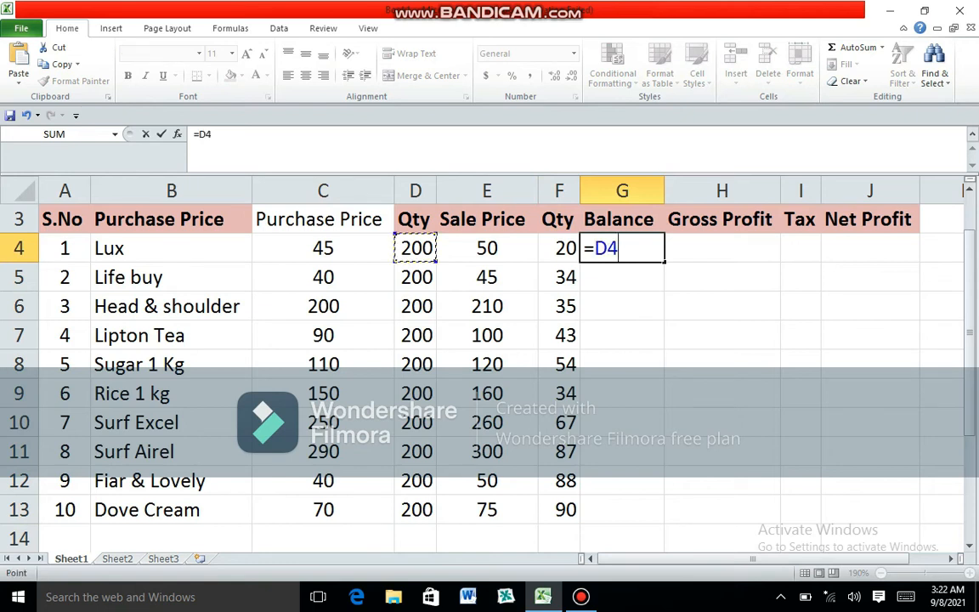
text(-)
click(559, 248)
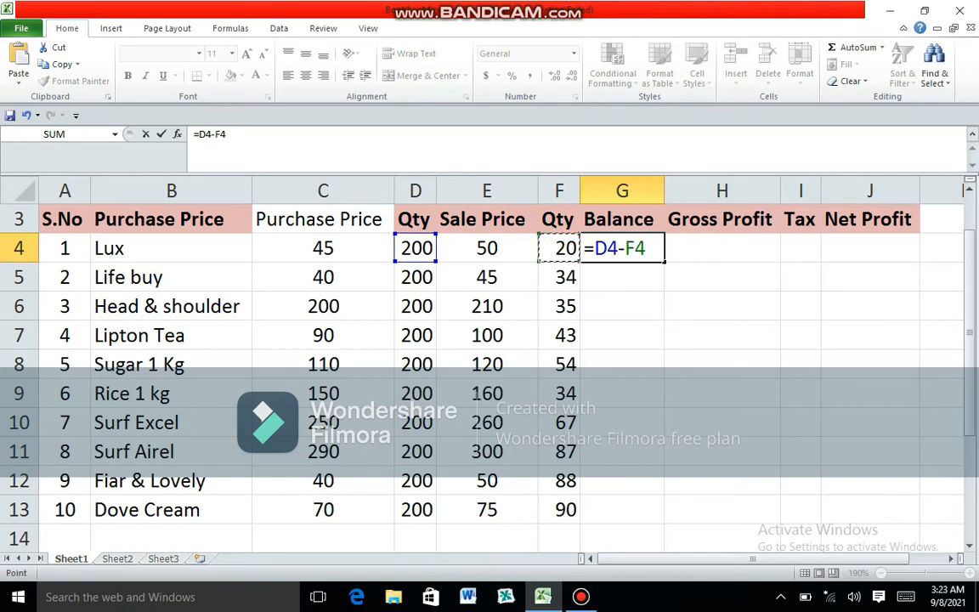
key(Return)
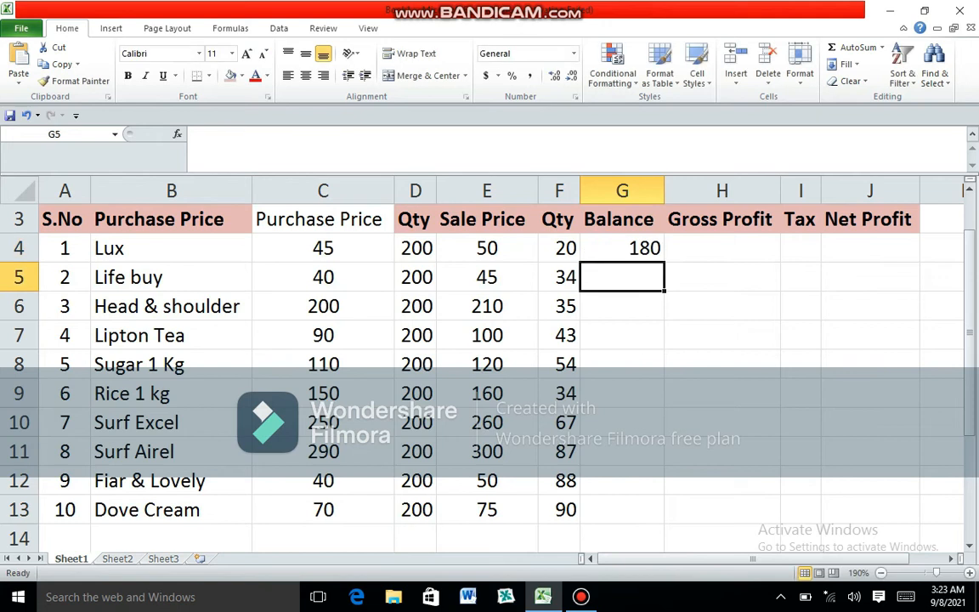
click(622, 249)
drag(663, 262, 665, 520)
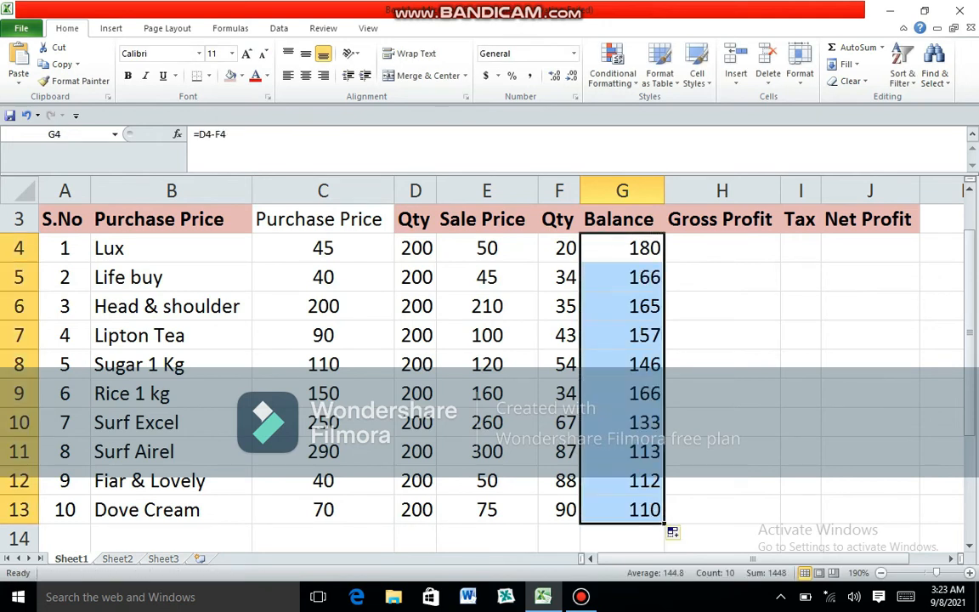
- Change the sold quantities in column F to 22 for Lux and 40 for Life buy
click(559, 248)
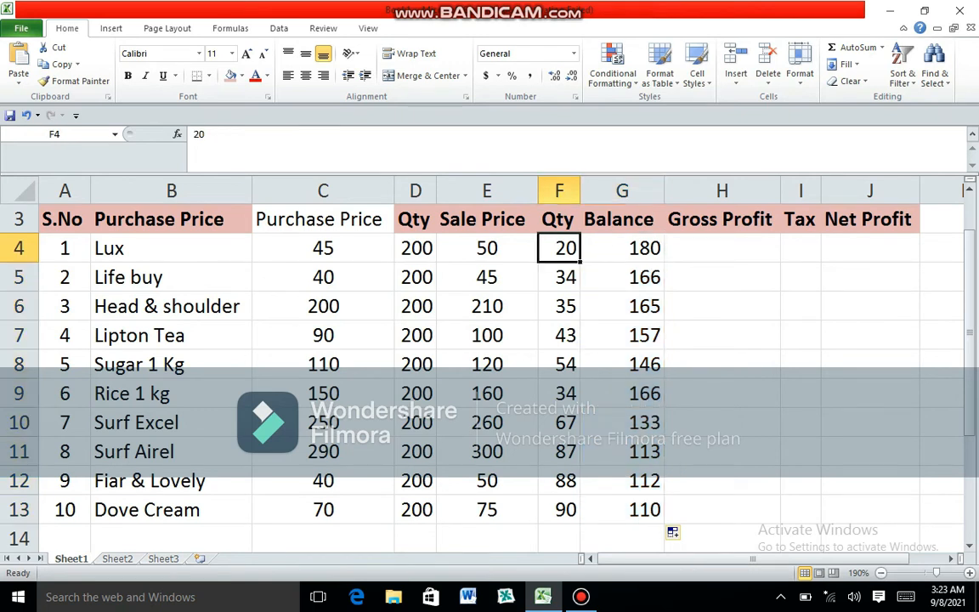
text(22)
key(Return)
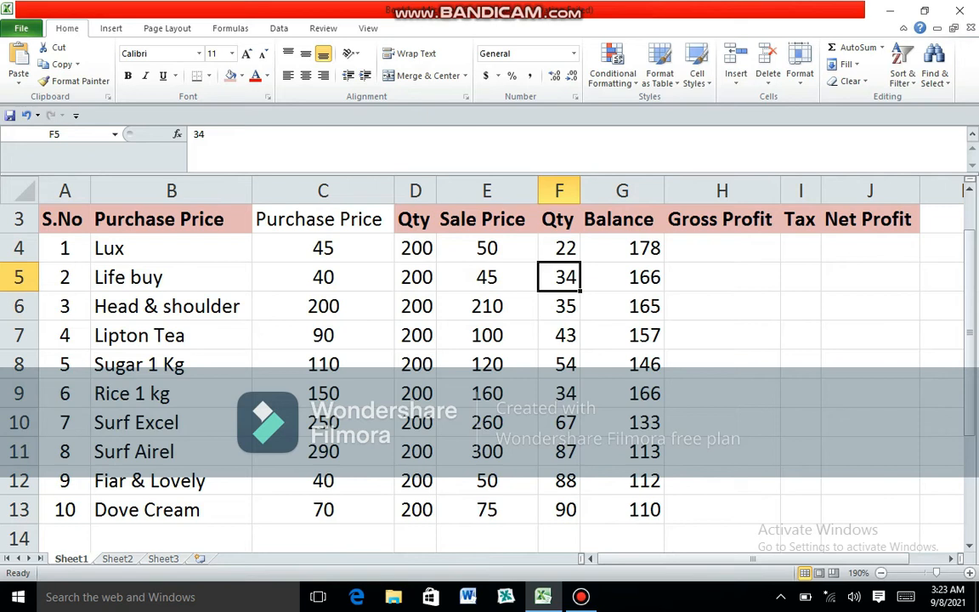
text(40)
key(Return)
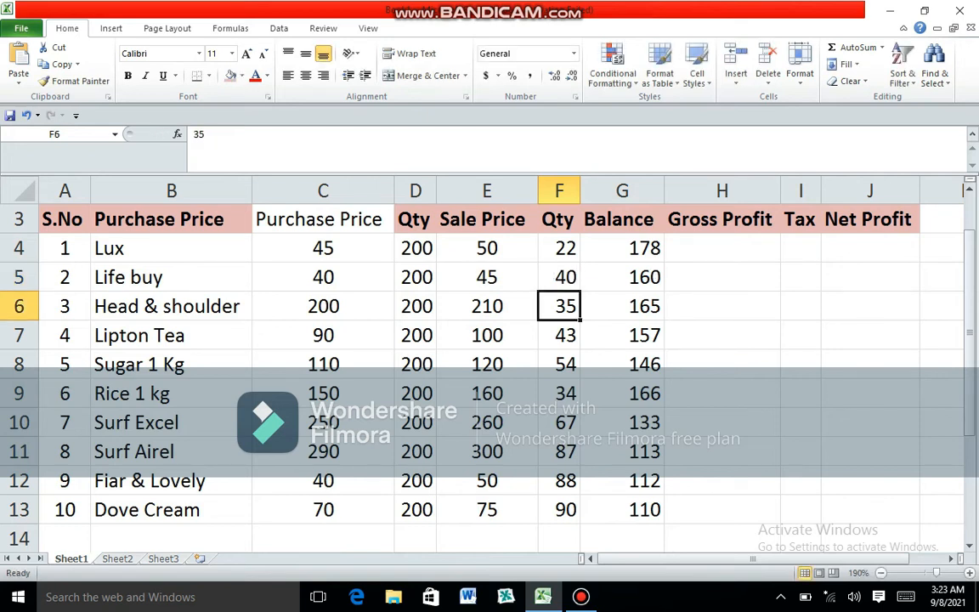
- Begin the Gross Profit formula for Lux in H4 with an equals sign and an opening parenthesis
click(722, 248)
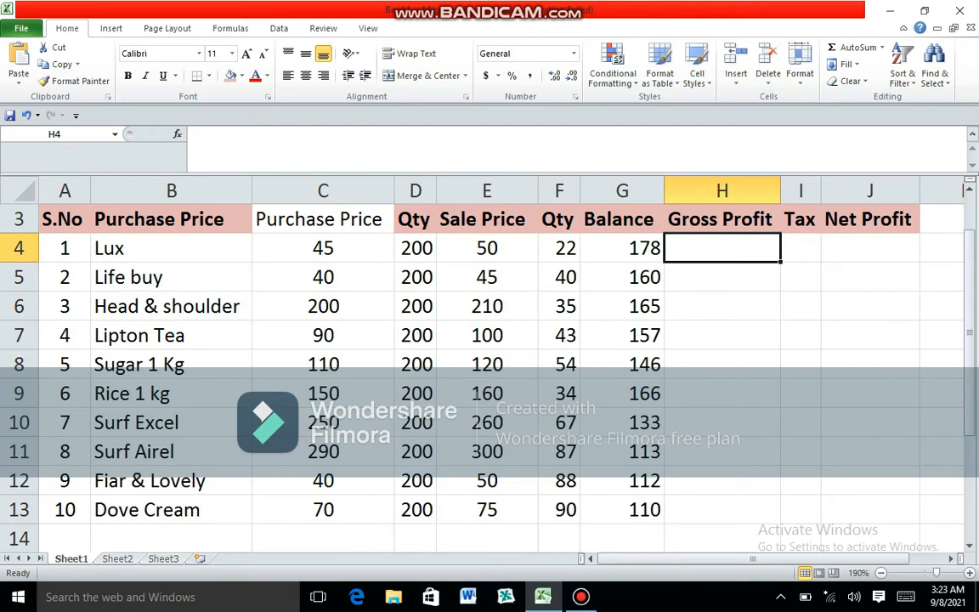
text(=)
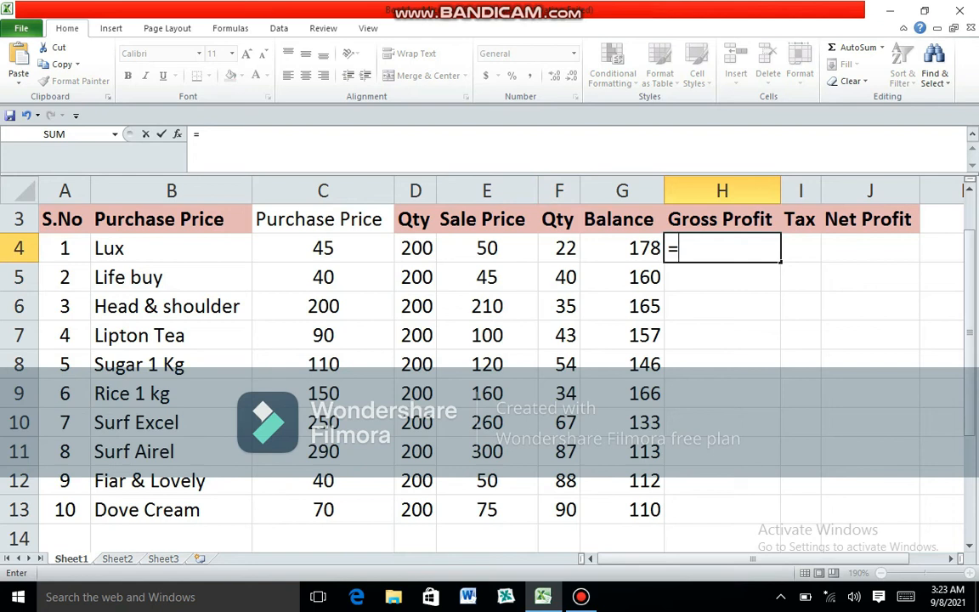
text(()
click(323, 248)
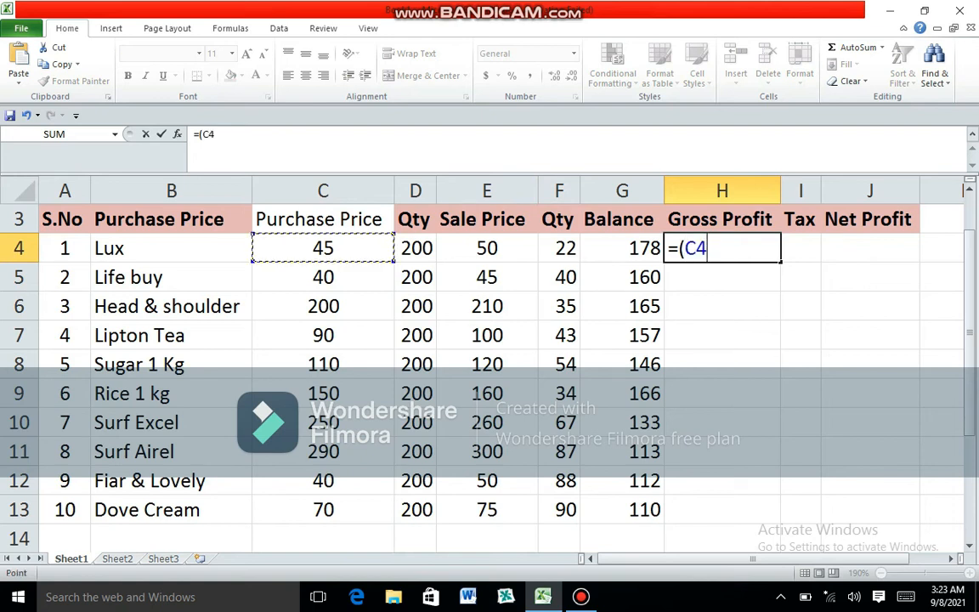
text(*)
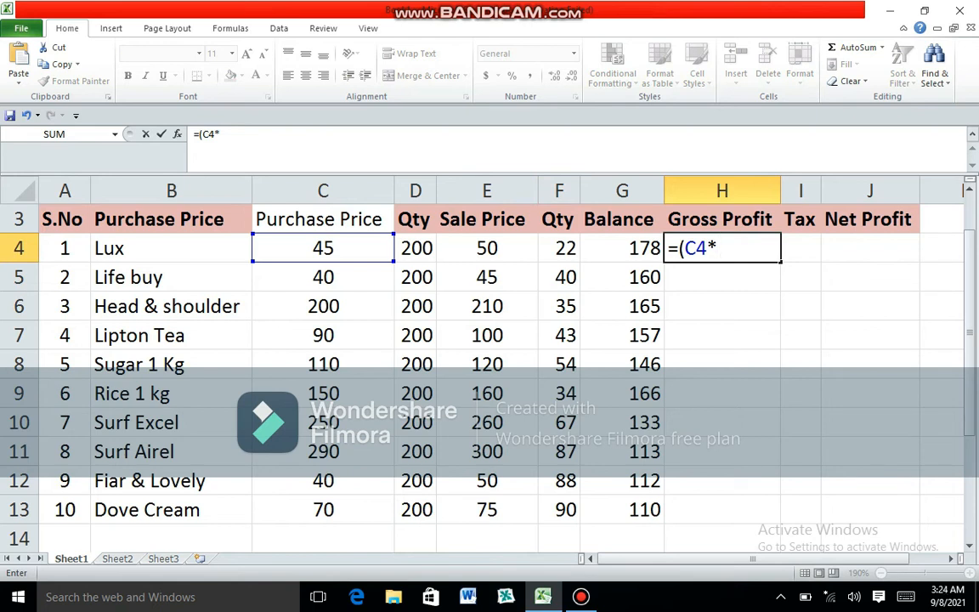
key(BackSpace)
key(BackSpace)
key(BackSpace)
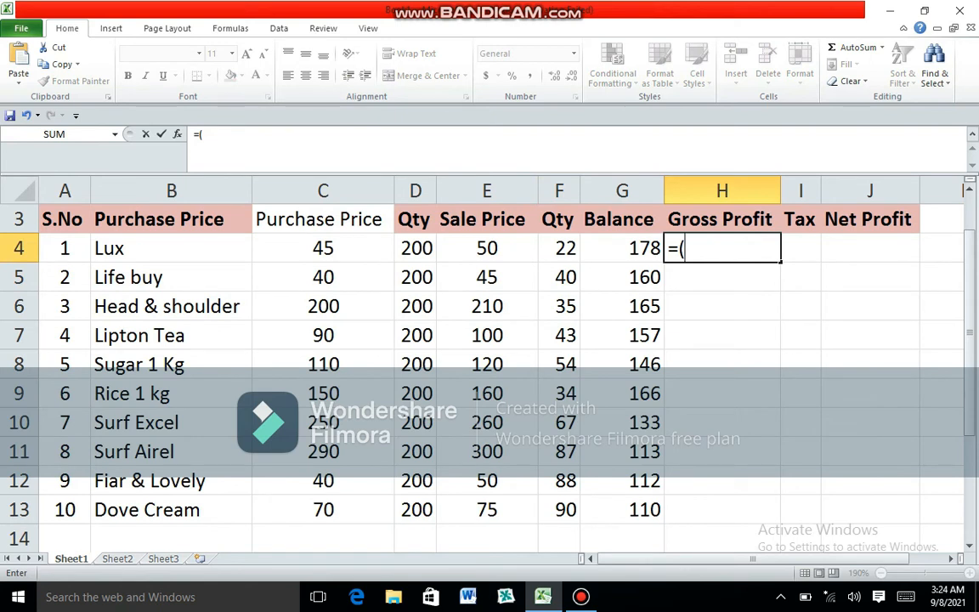
- Complete the Gross Profit formula in H4 as =(E4-C4)*F4 and fill it down to H13
click(487, 248)
text(-)
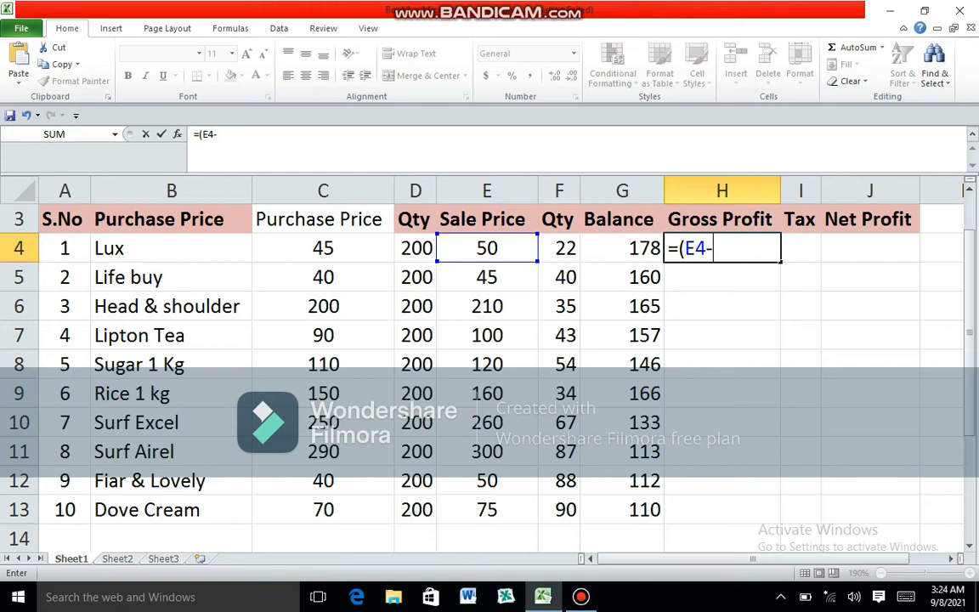
click(323, 249)
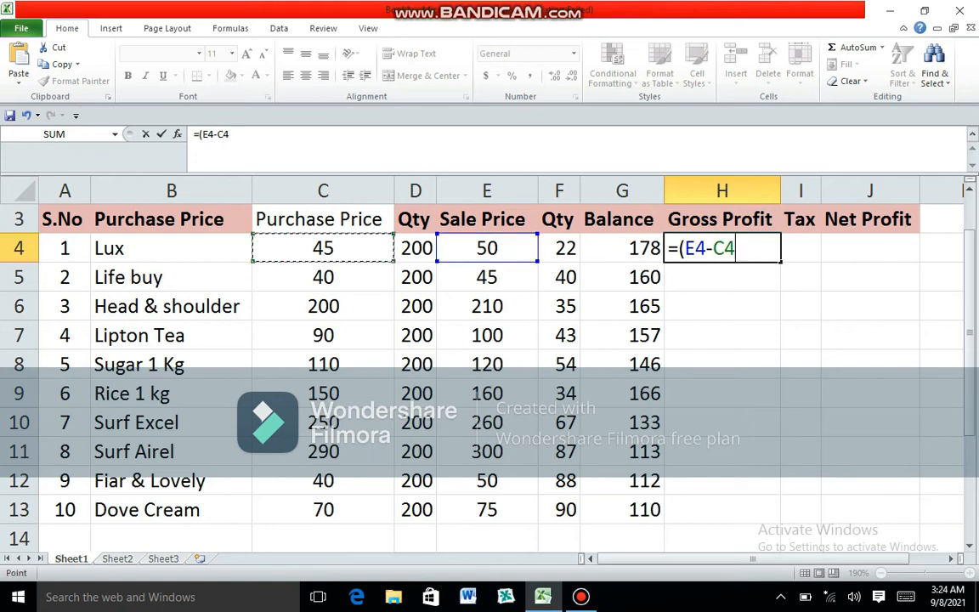
text())
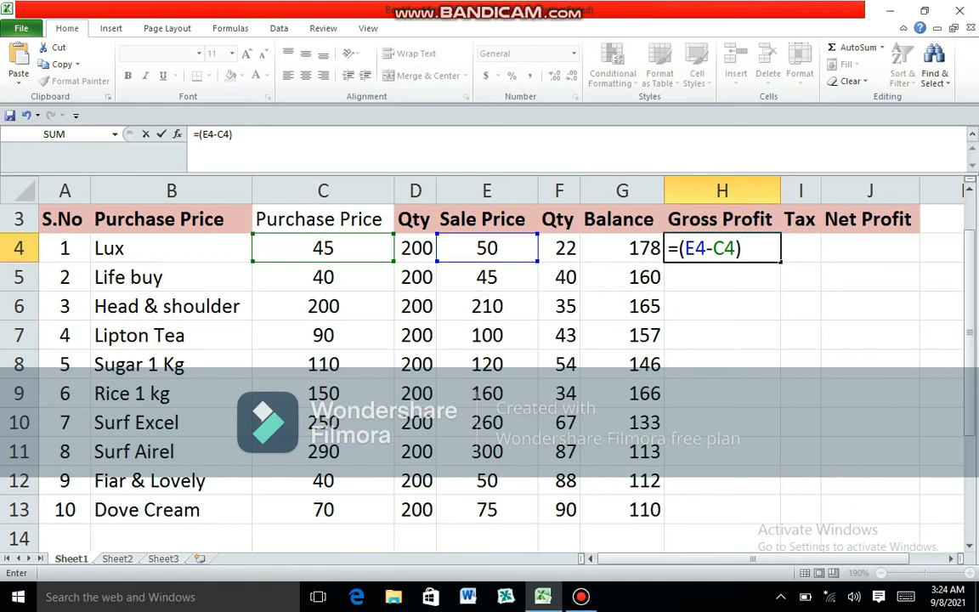
text(*)
click(559, 248)
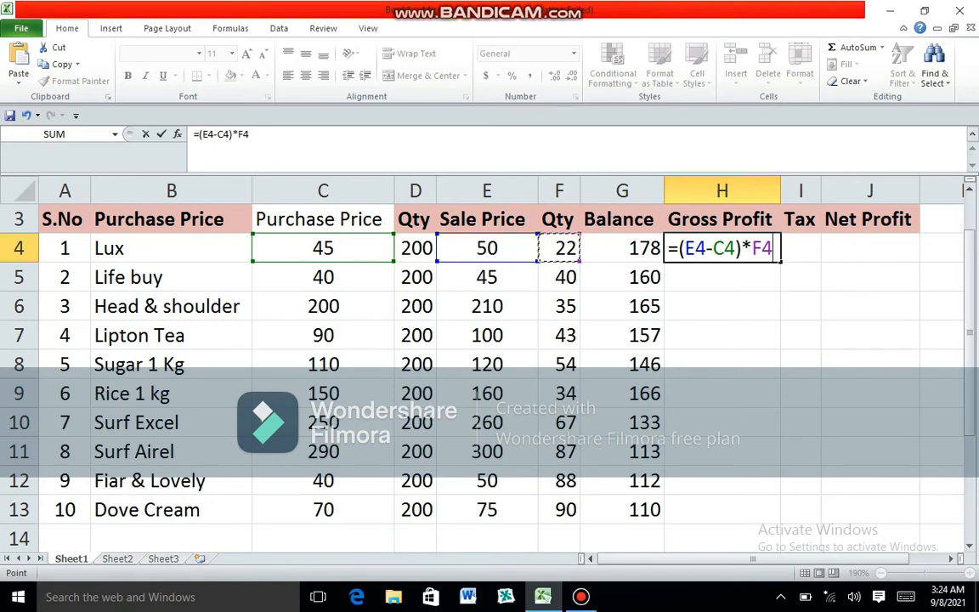
key(Return)
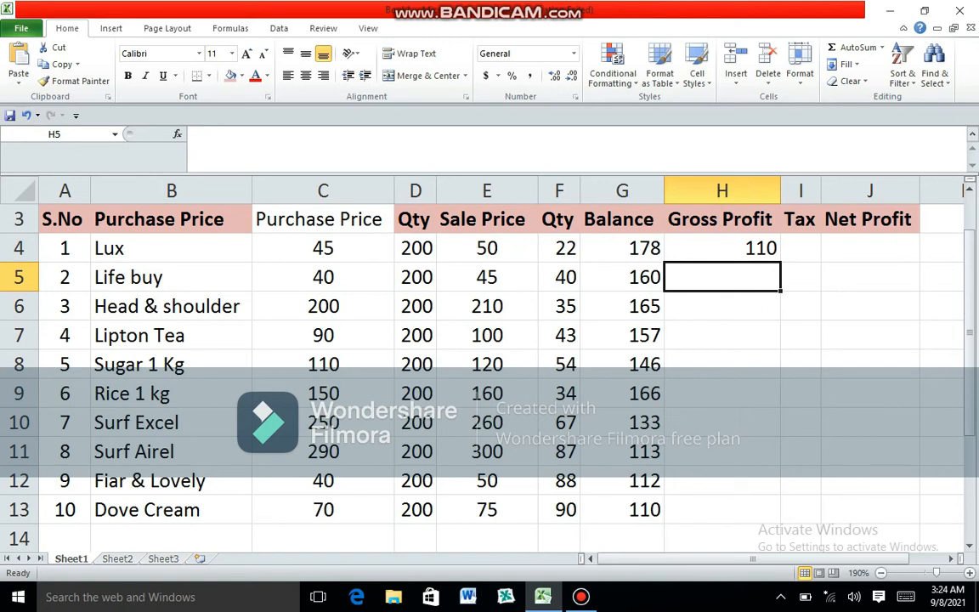
click(721, 248)
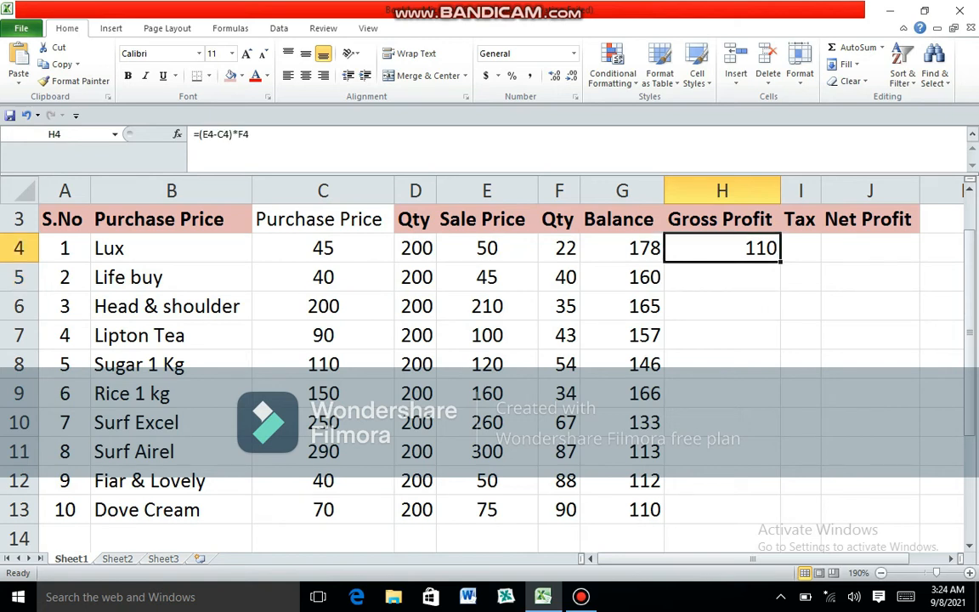
drag(780, 262, 788, 531)
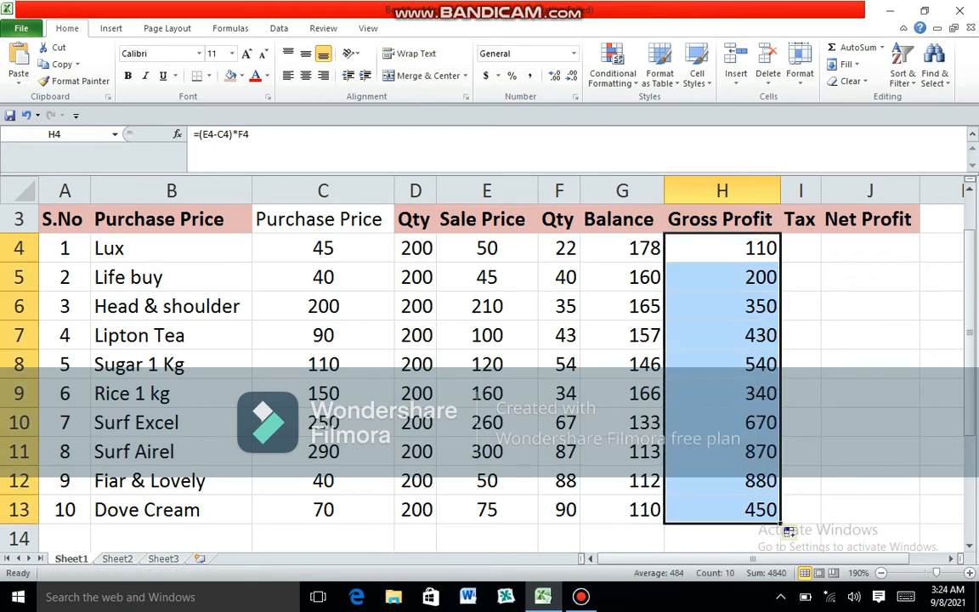
- Change the sold quantities in column F to 27 for Lux and 57 for Sugar 1 Kg
click(622, 248)
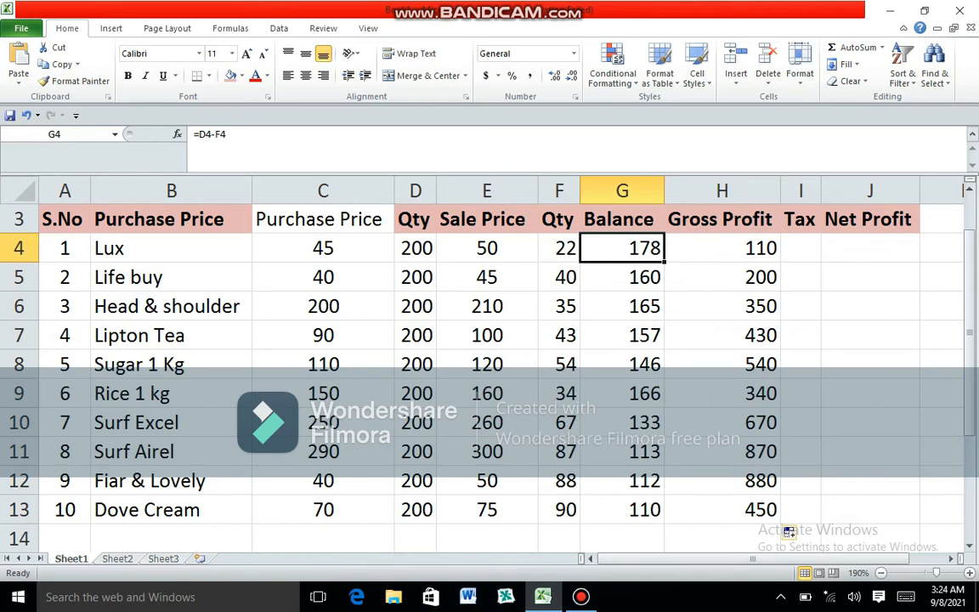
key(Left)
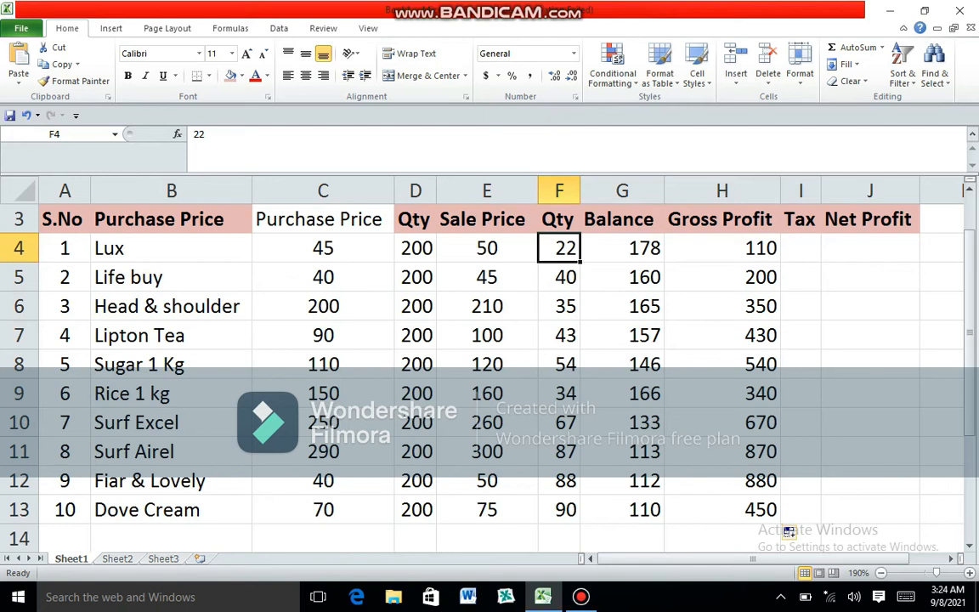
text(27)
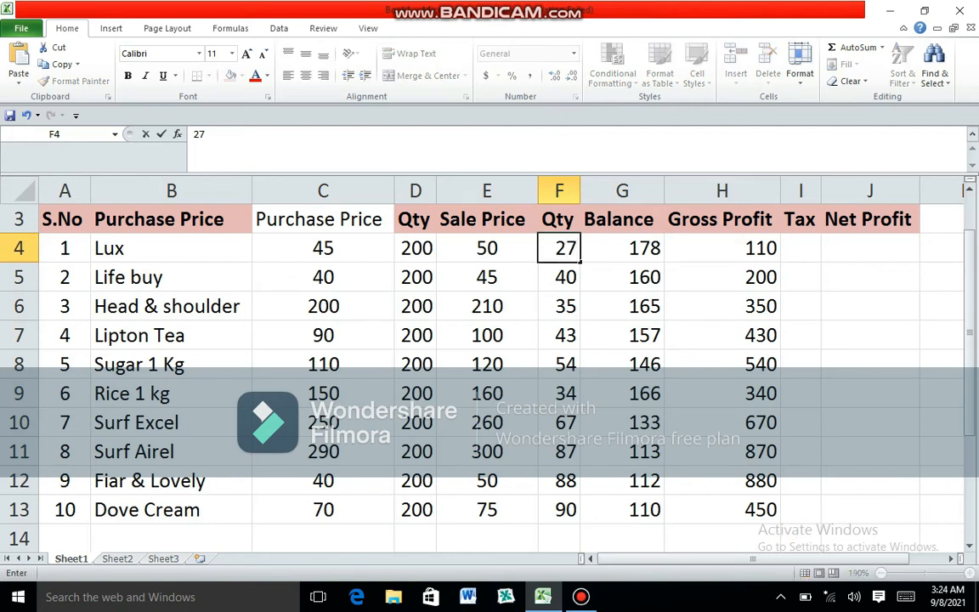
key(Return)
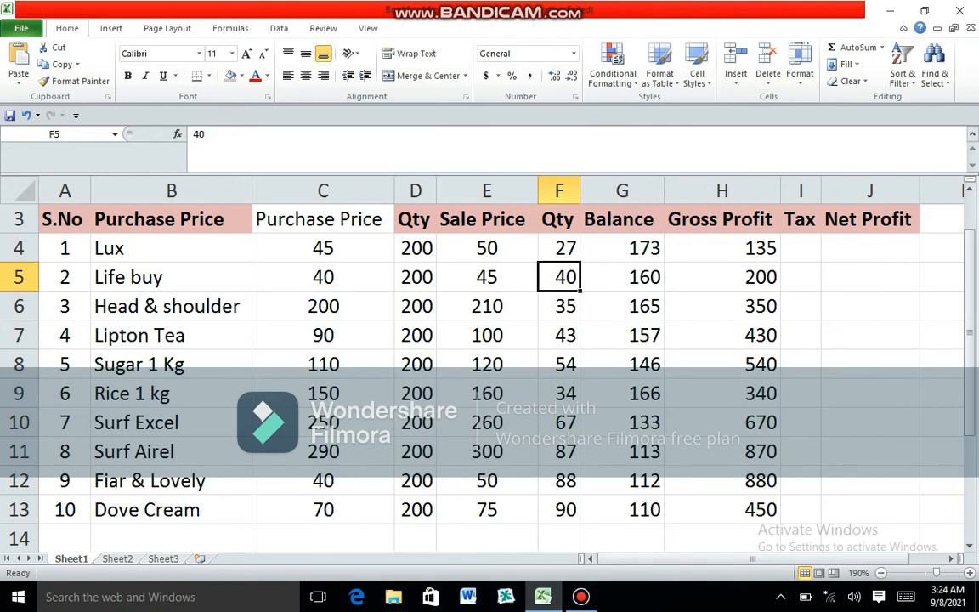
click(559, 364)
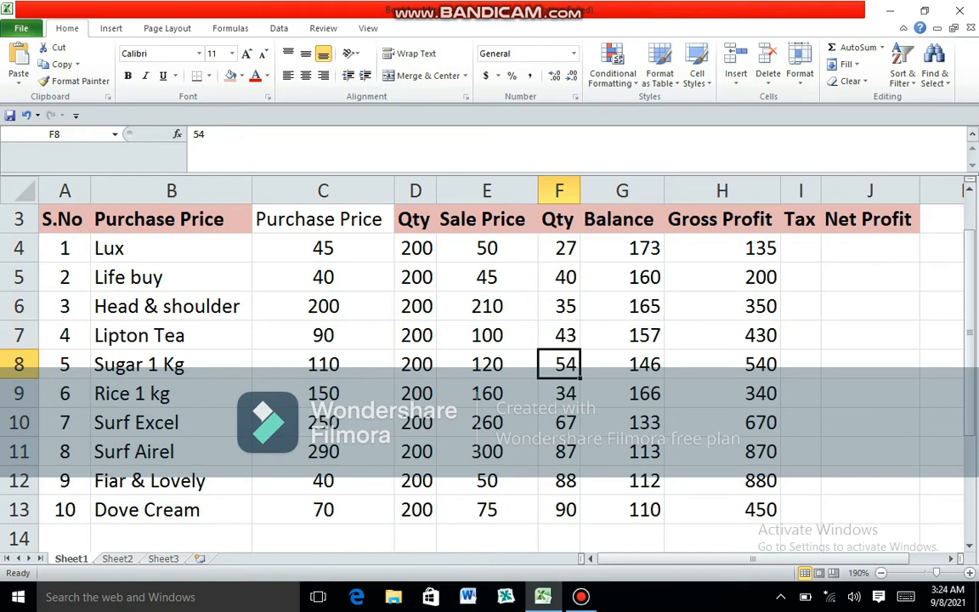
text(57)
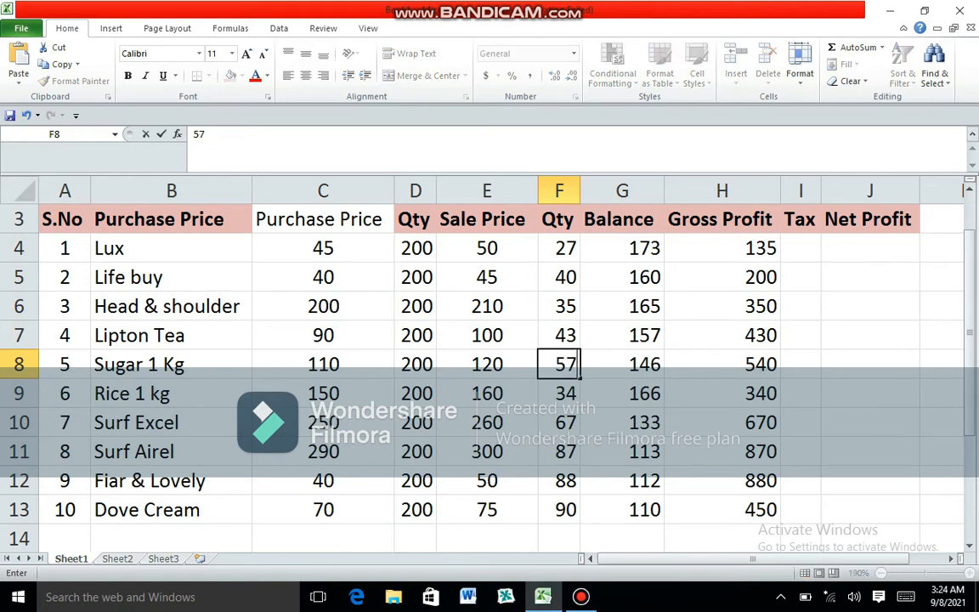
key(Return)
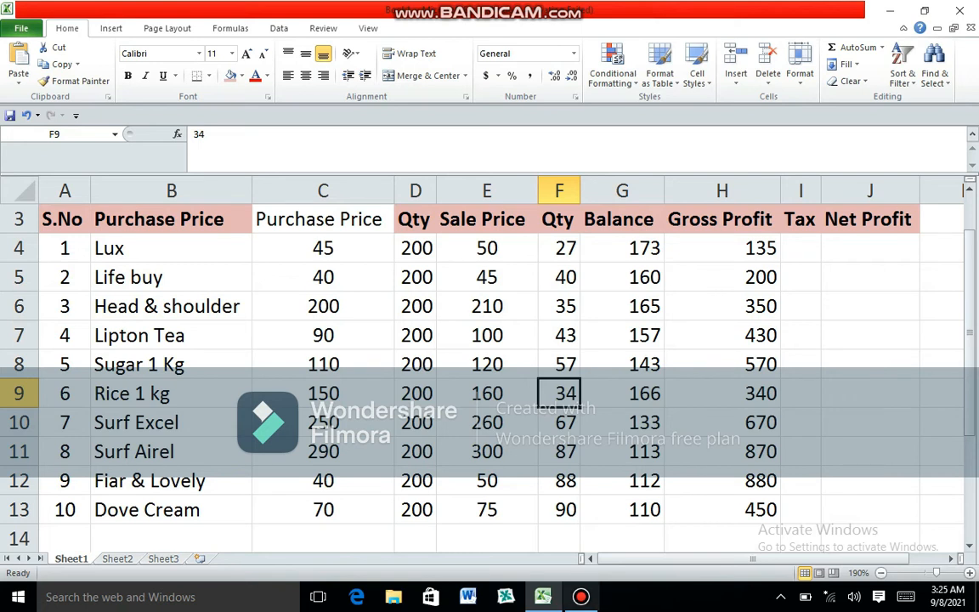
click(580, 597)
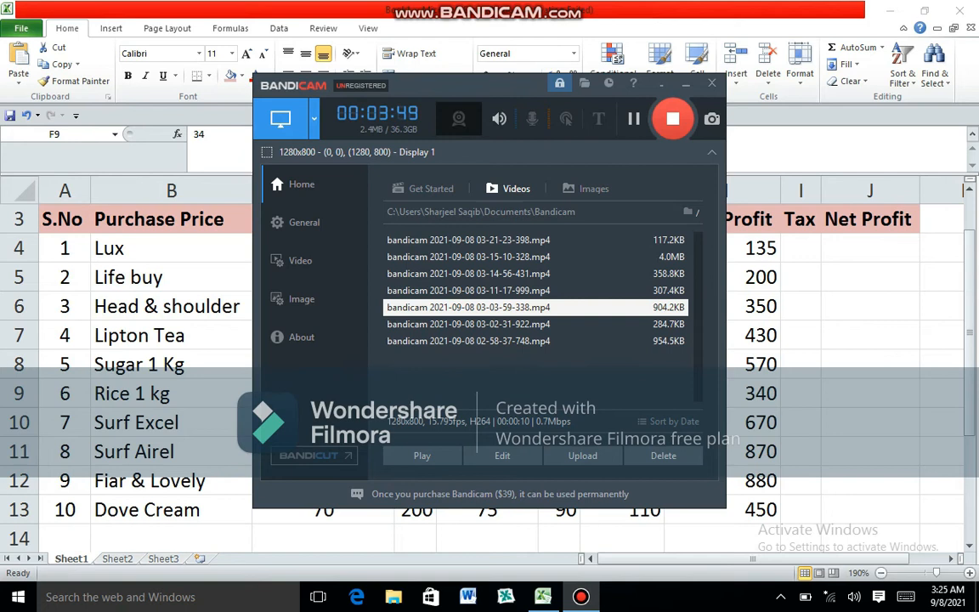
click(686, 83)
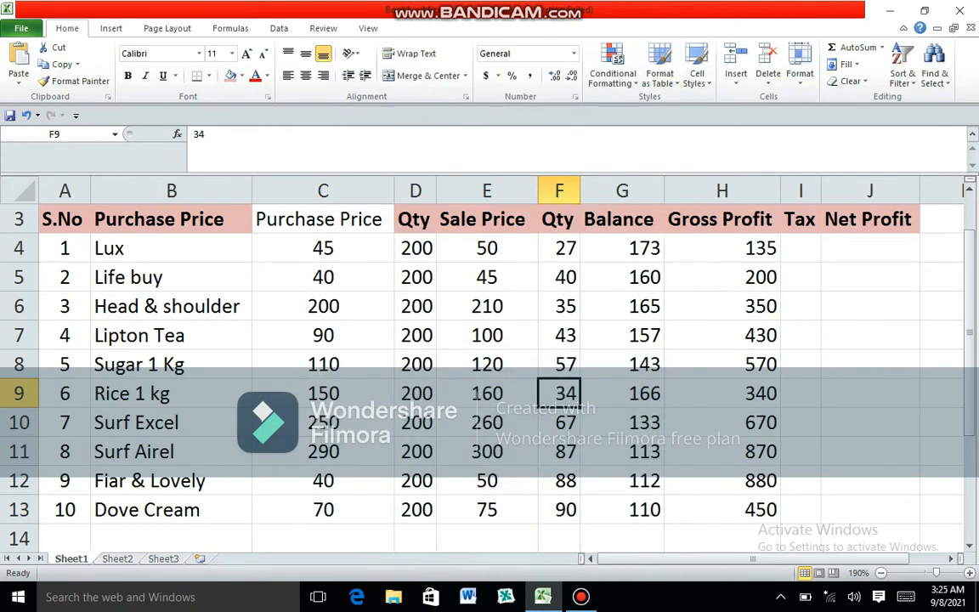
- Enter the Tax formula for Lux in I4 as =H4*5/100
click(800, 248)
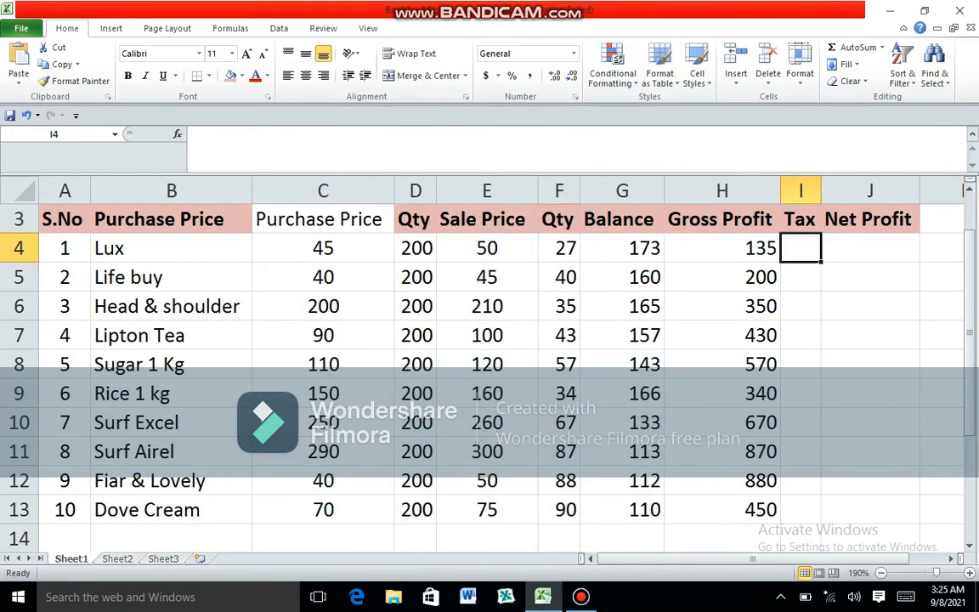
text(=)
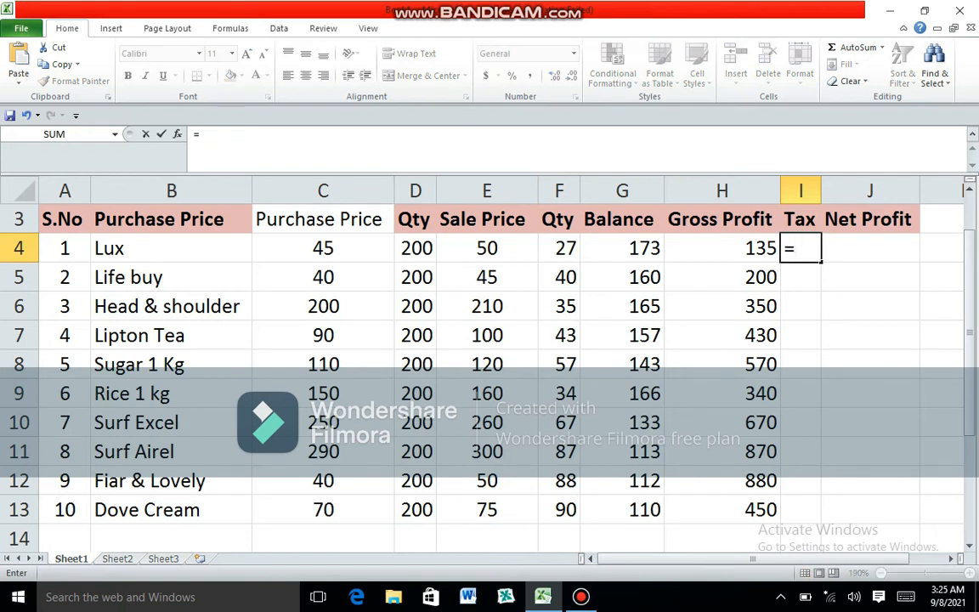
key(Left)
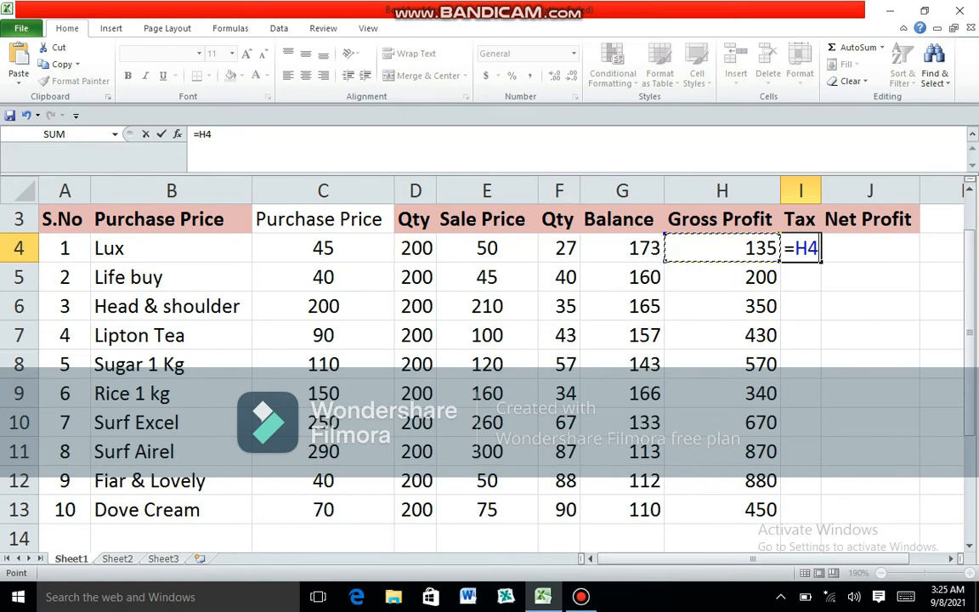
text(*)
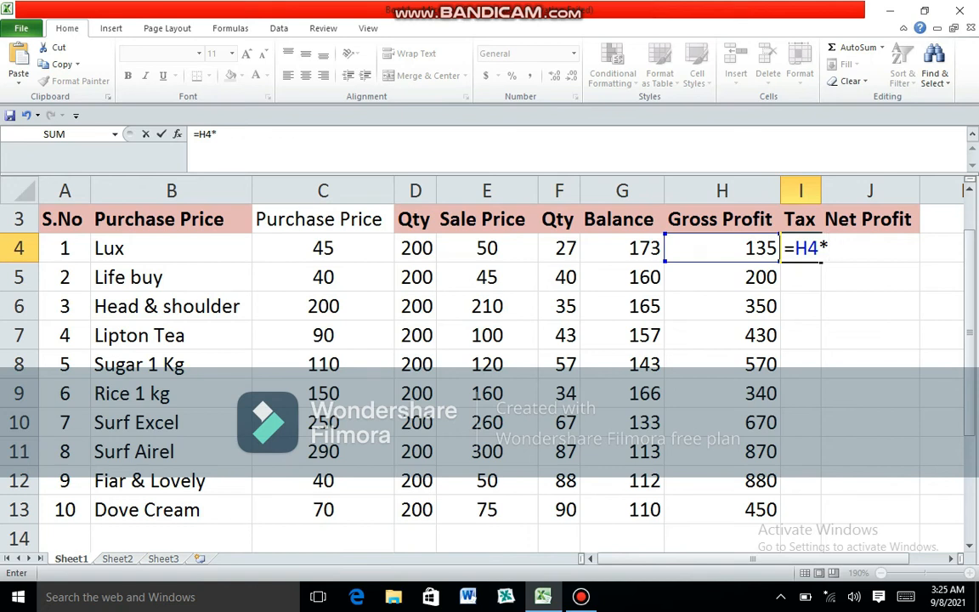
text(5/100)
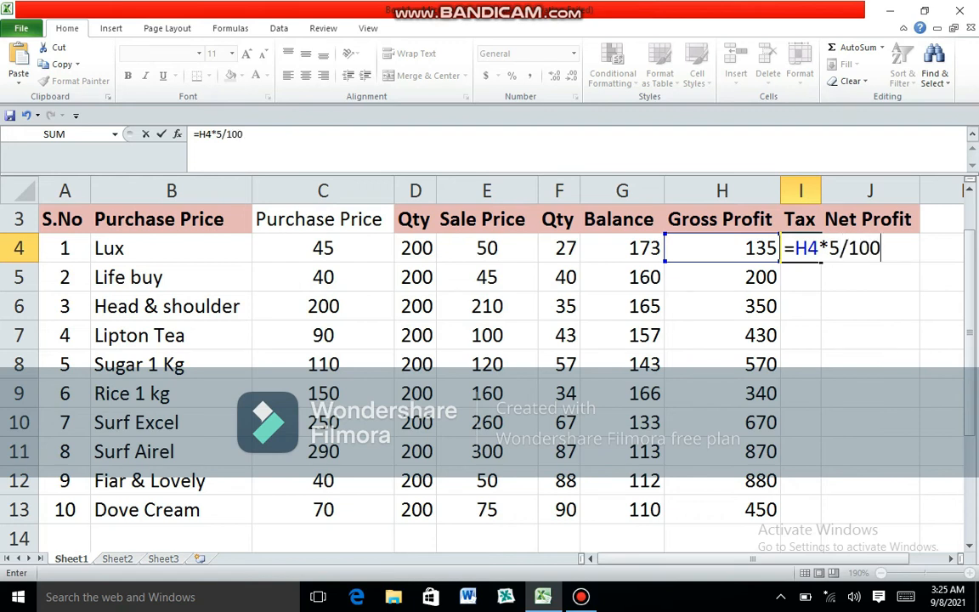
- Change the Tax formula in I4 to =H4*17/100 and fill it down to I13
key(BackSpace)
key(BackSpace)
key(BackSpace)
key(BackSpace)
key(BackSpace)
text(17/)
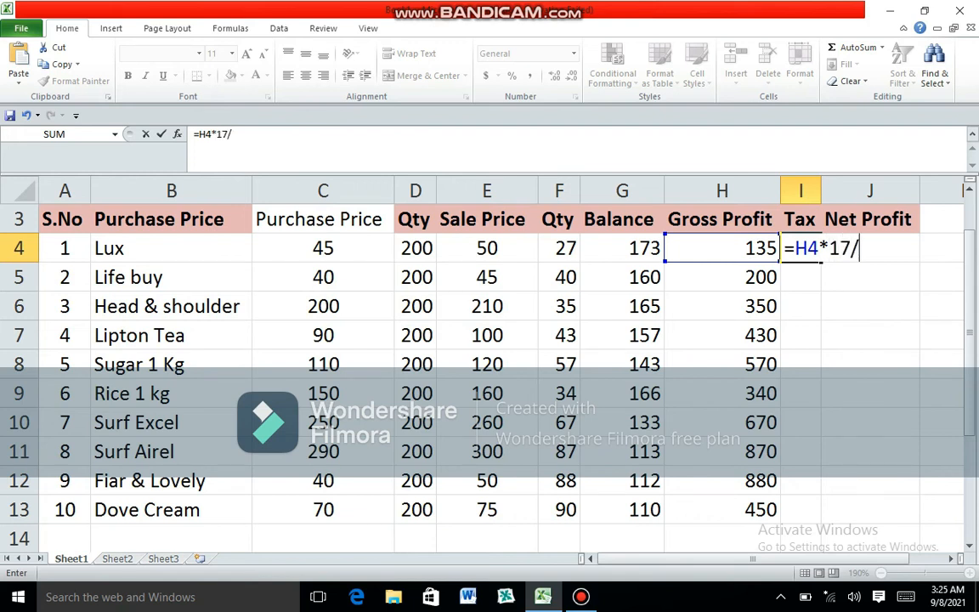
text(100)
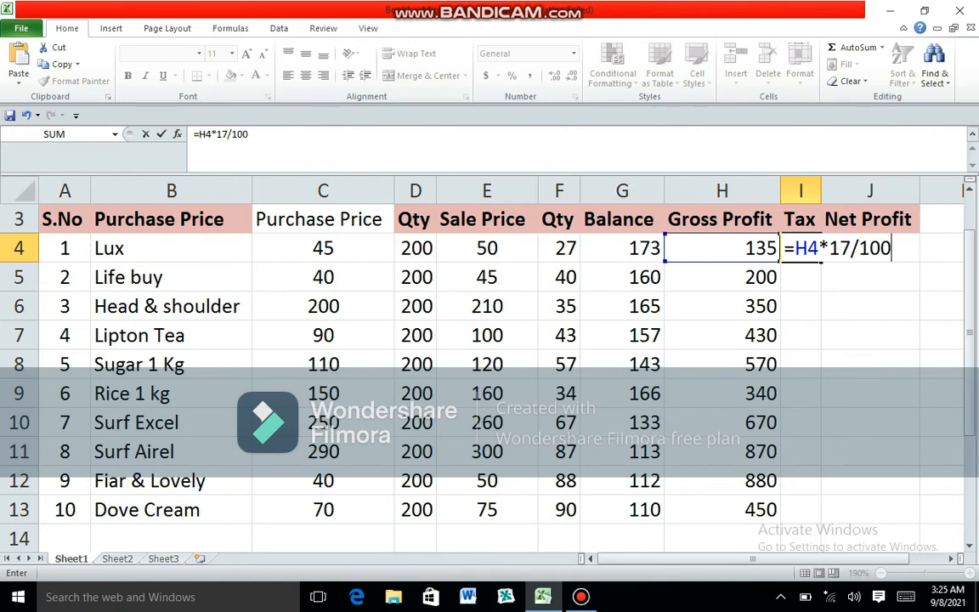
key(Return)
key(Up)
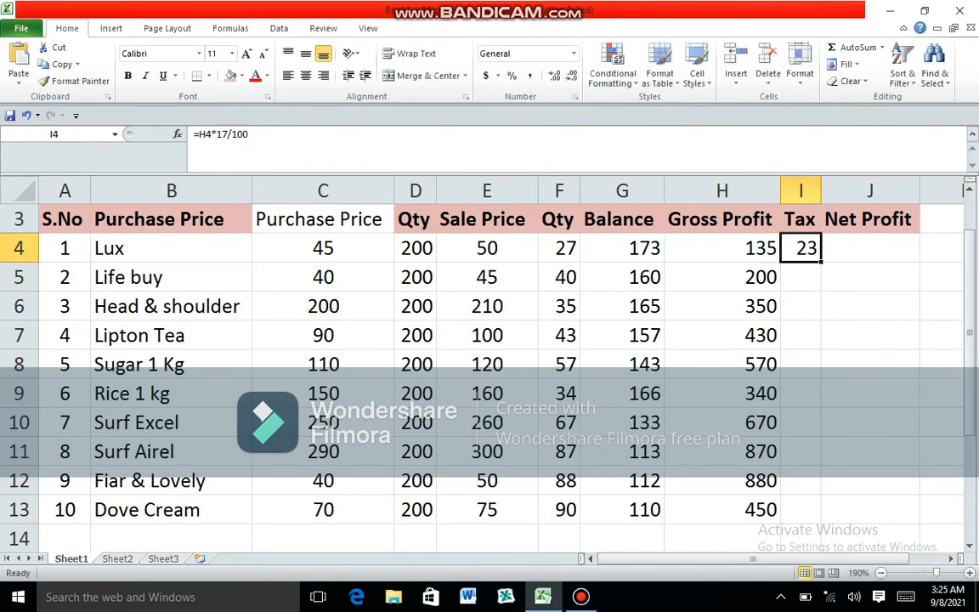
drag(821, 261, 817, 520)
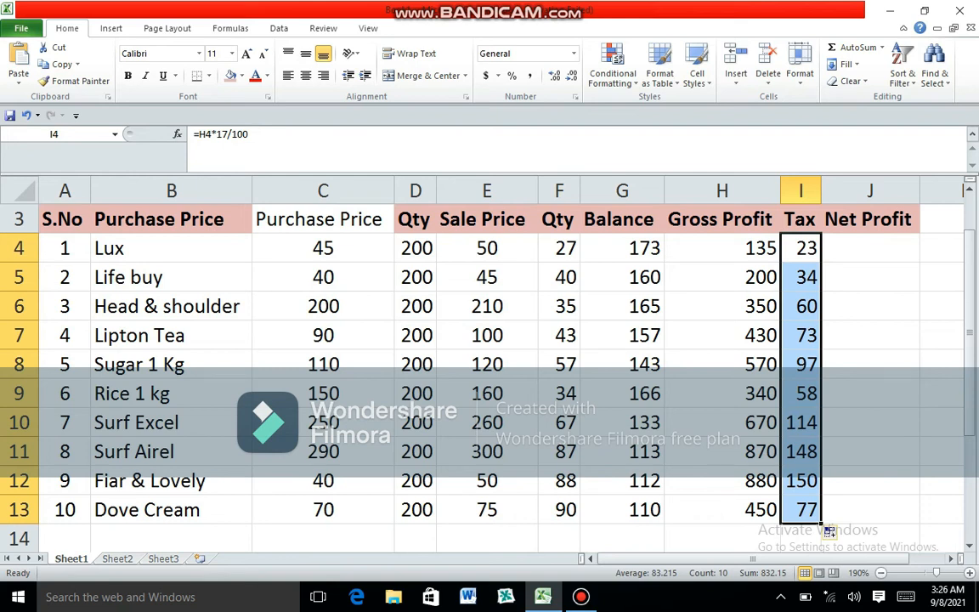
click(580, 597)
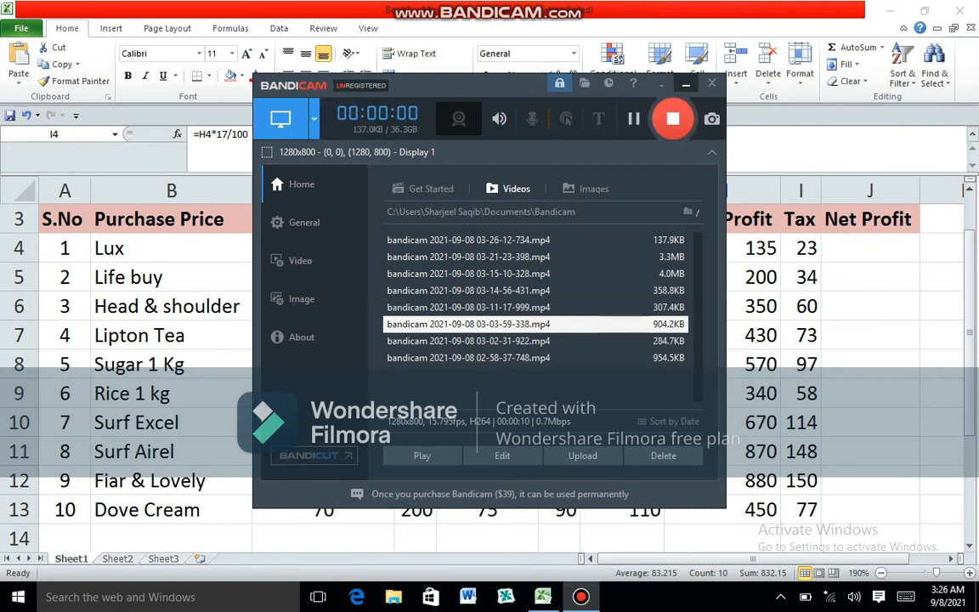
click(685, 83)
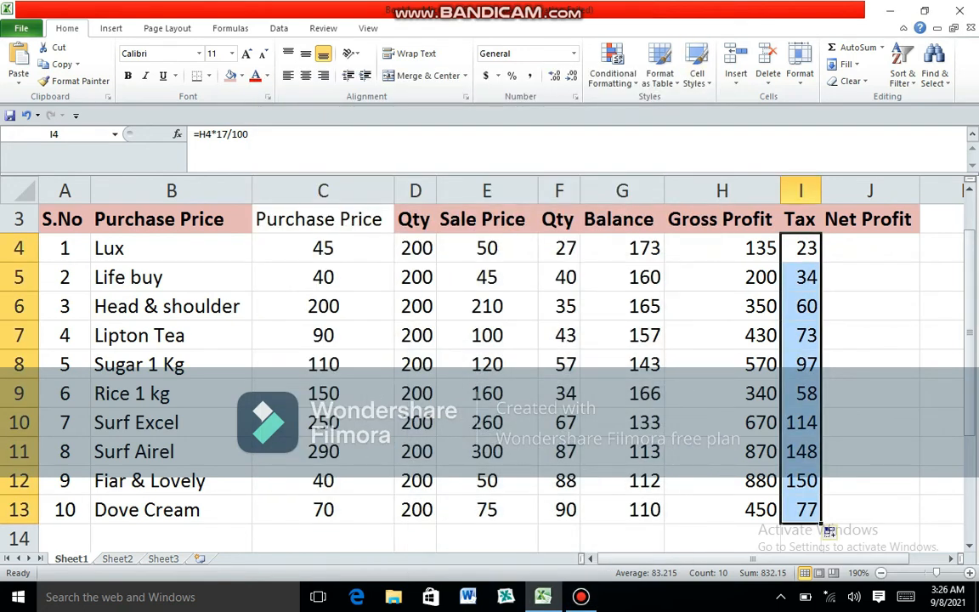
- Enter the Net Profit formula for Lux in J4 as =H4-I4
key(Right)
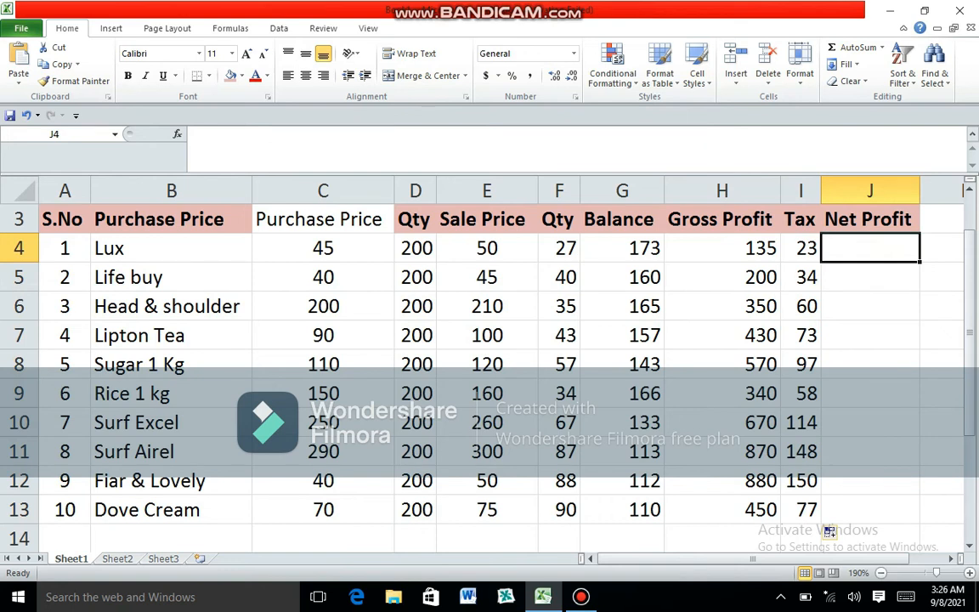
text(=)
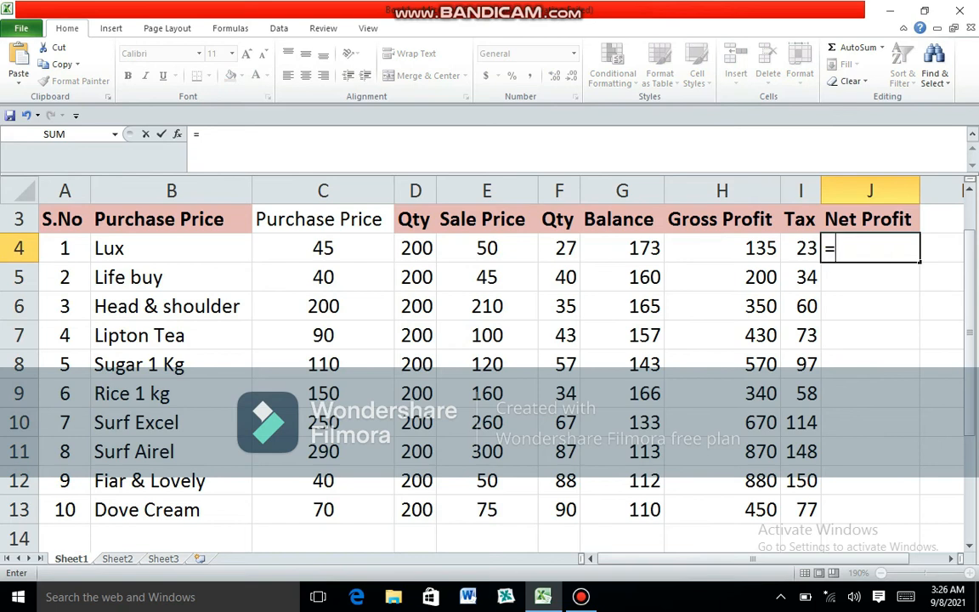
click(722, 249)
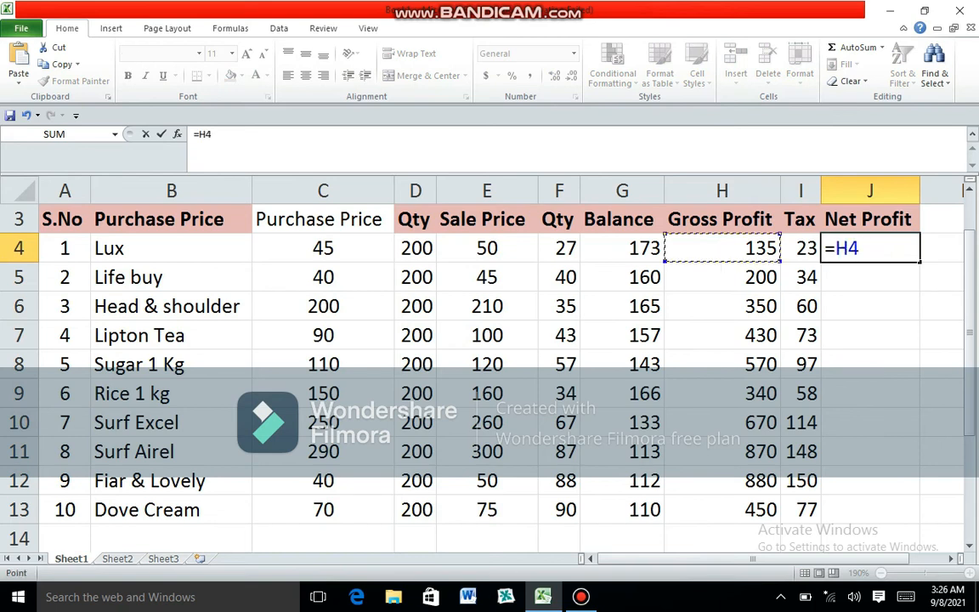
text(-)
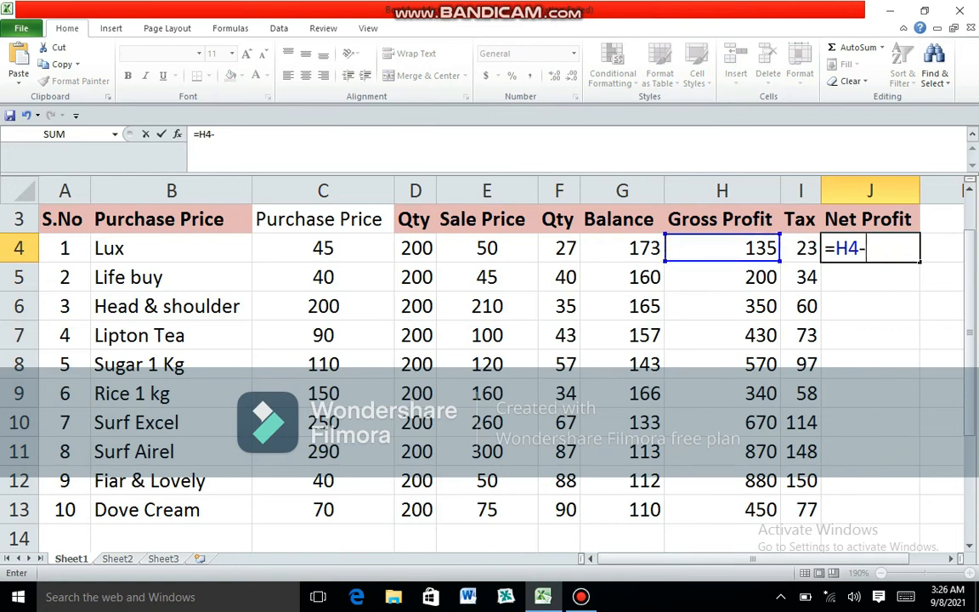
click(800, 248)
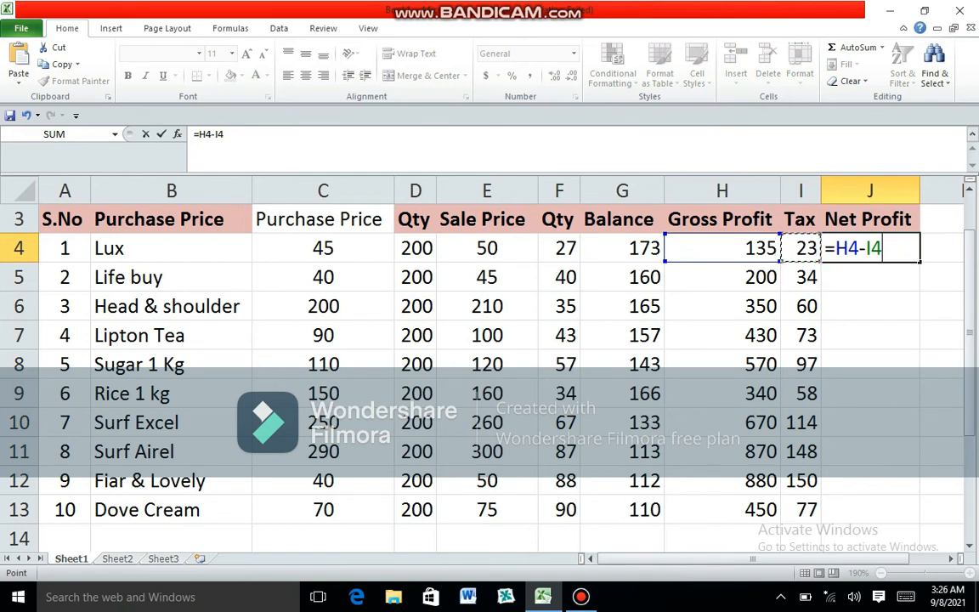
key(Return)
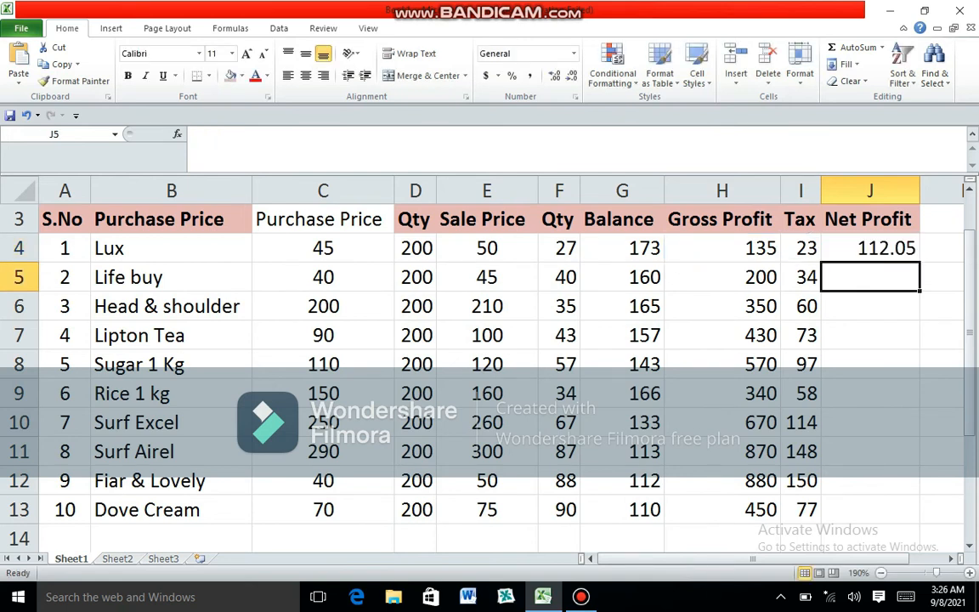
- Fill the Net Profit formula from J4 down to J13 and show the column's values without decimals
click(870, 248)
drag(919, 262, 919, 518)
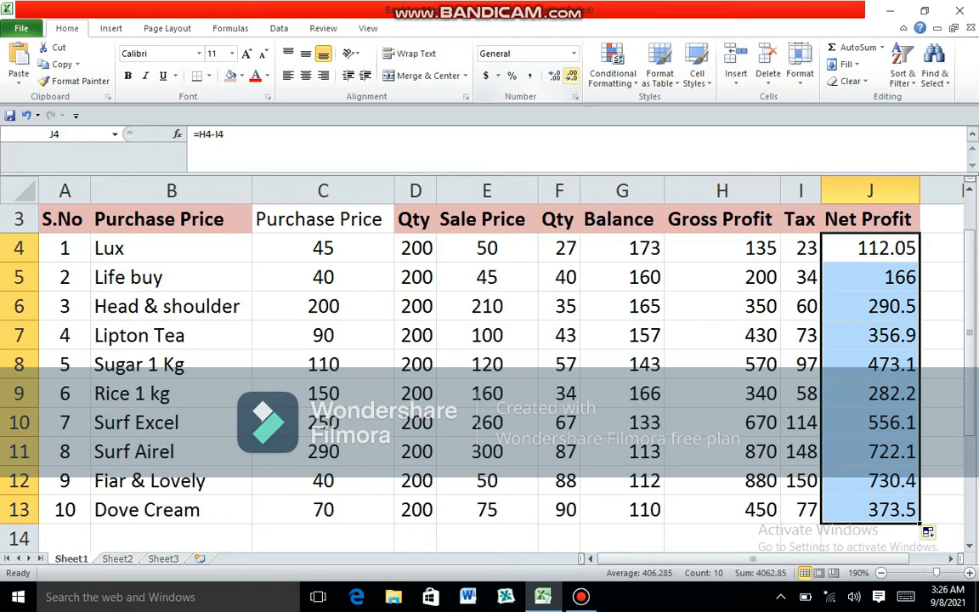
click(571, 75)
click(572, 76)
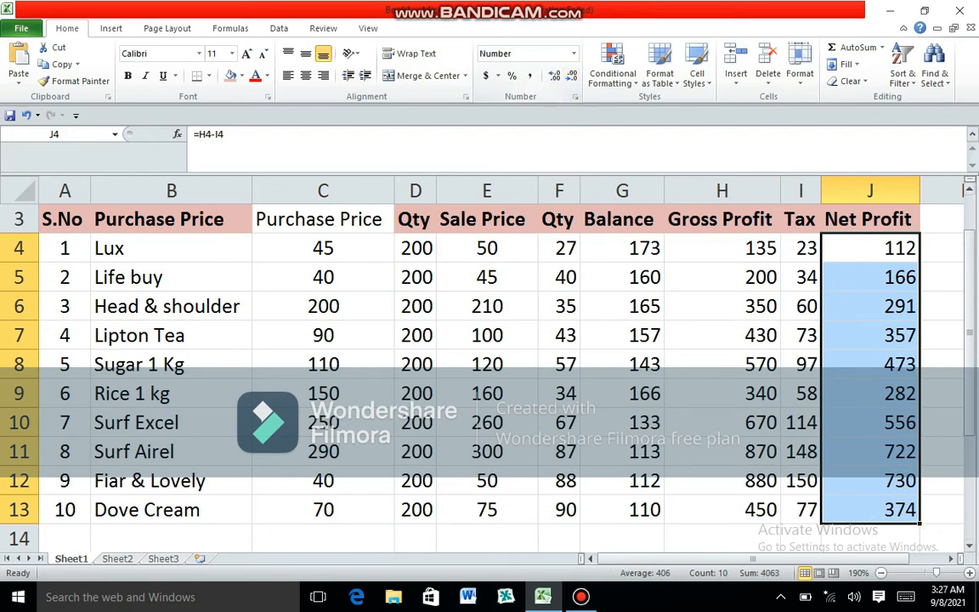
- Center all the numbers in C4:J13 horizontally
drag(323, 247, 869, 509)
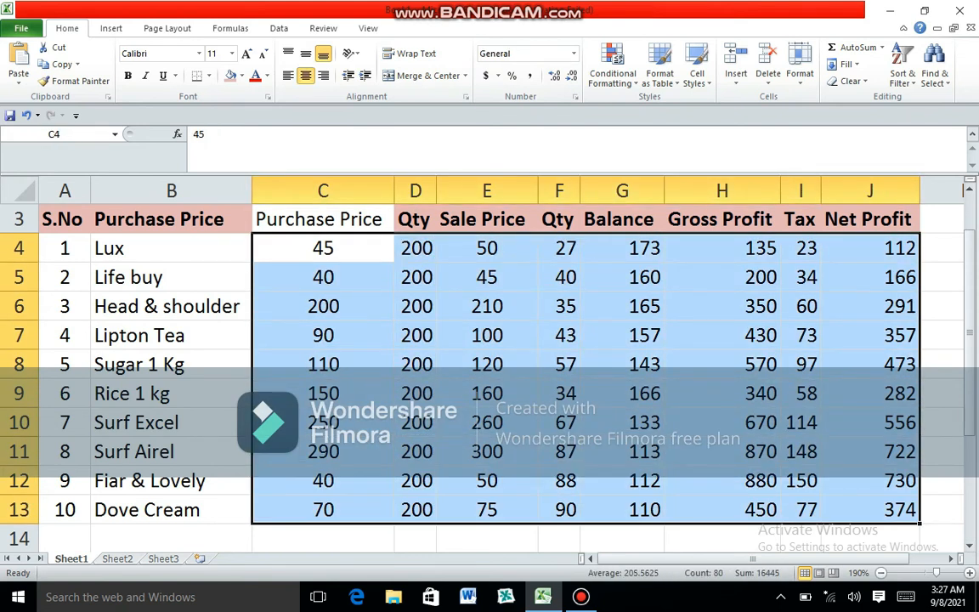
click(324, 75)
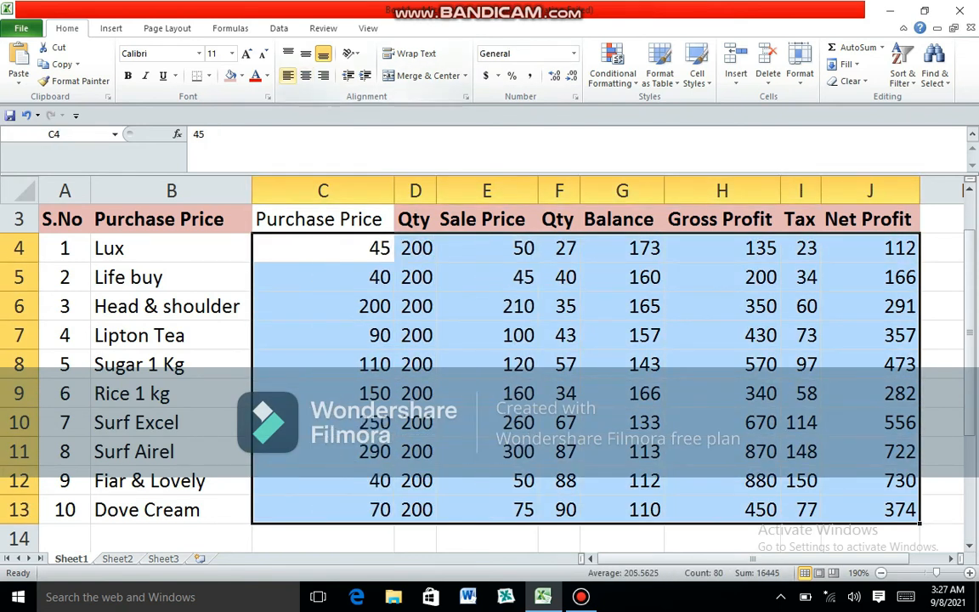
click(288, 76)
click(305, 76)
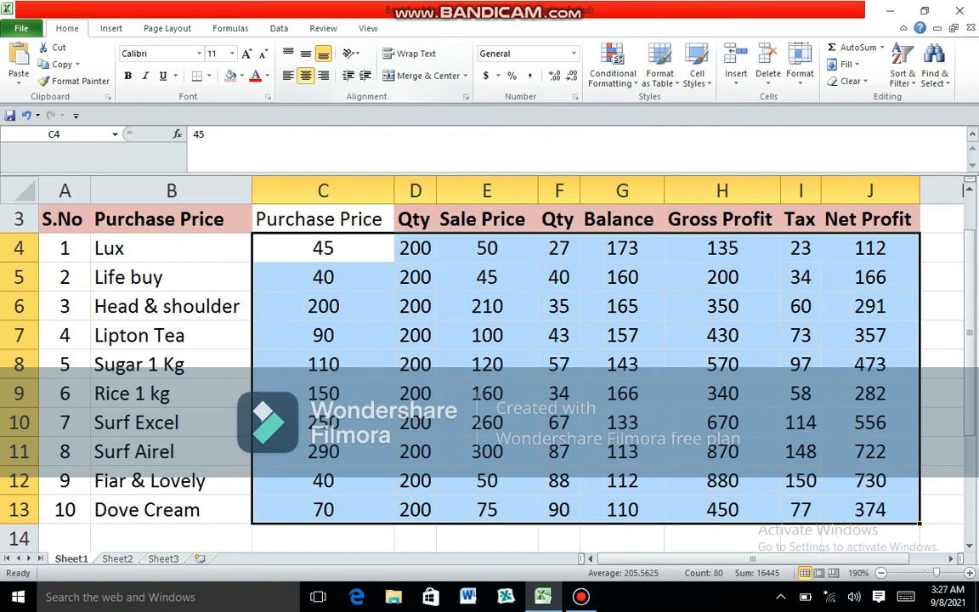
click(323, 335)
- Fill the header row A3:J3 with a light olive green and make the Purchase Price header in C3 bold
drag(62, 219, 870, 219)
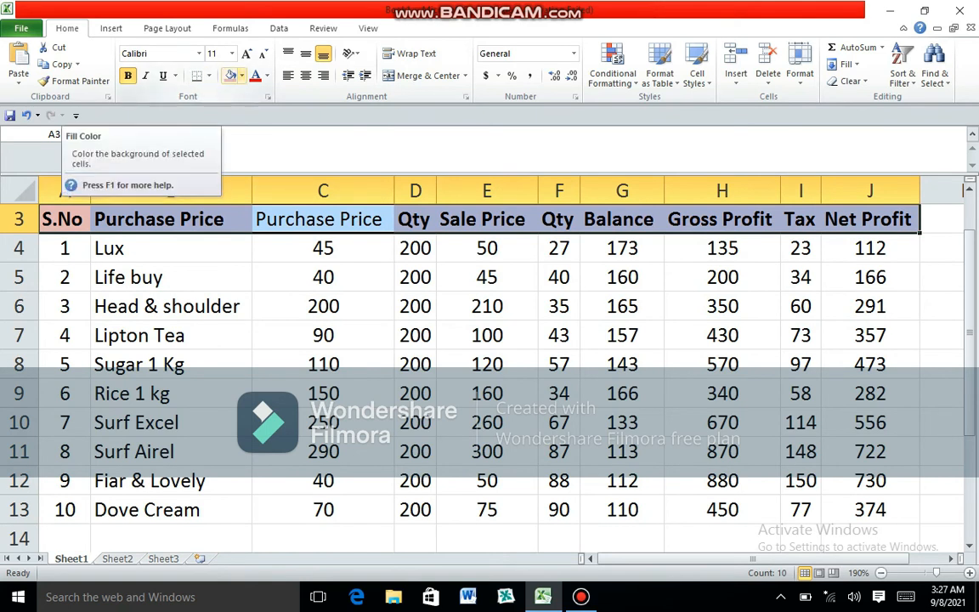
click(242, 75)
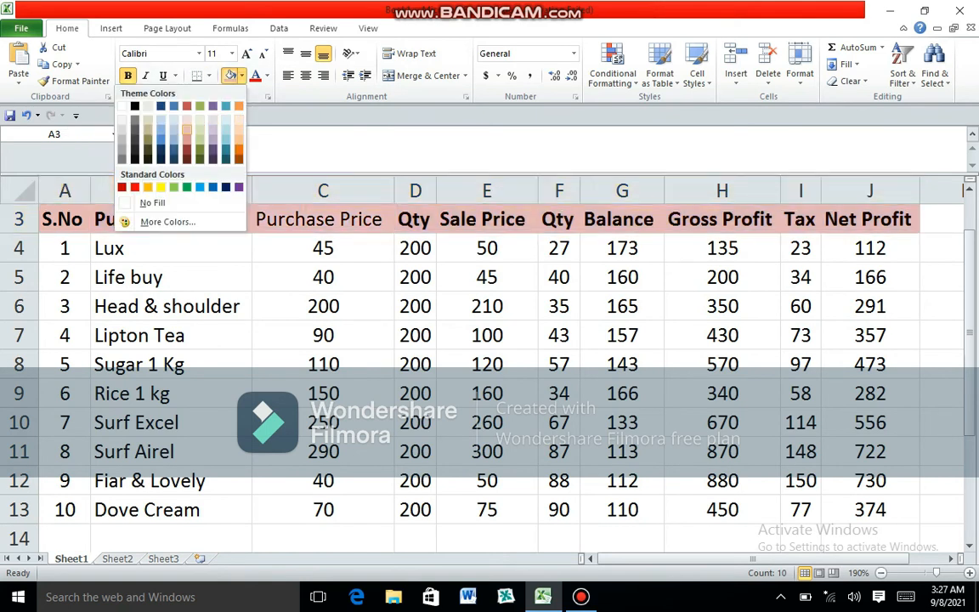
click(187, 130)
click(242, 75)
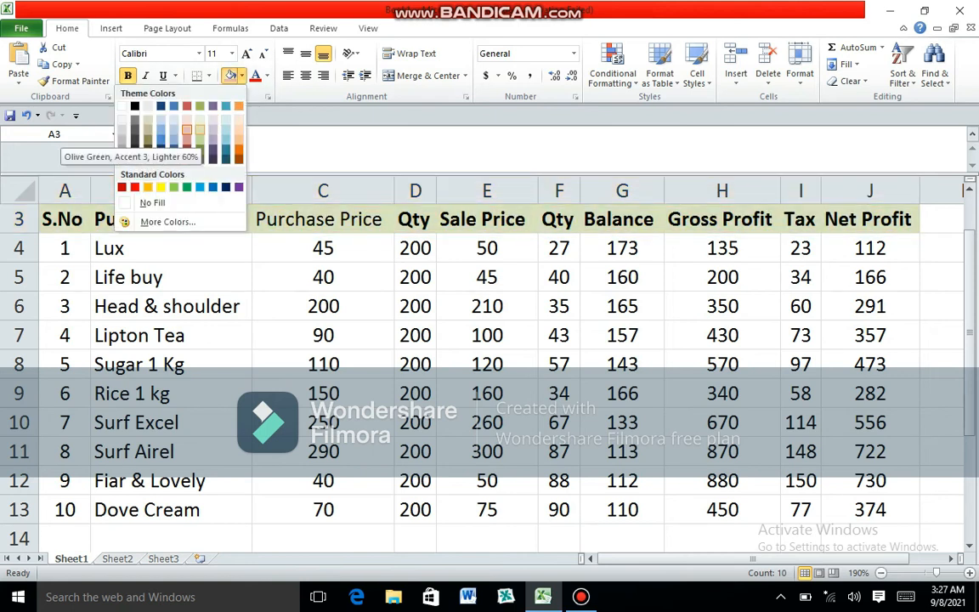
click(200, 139)
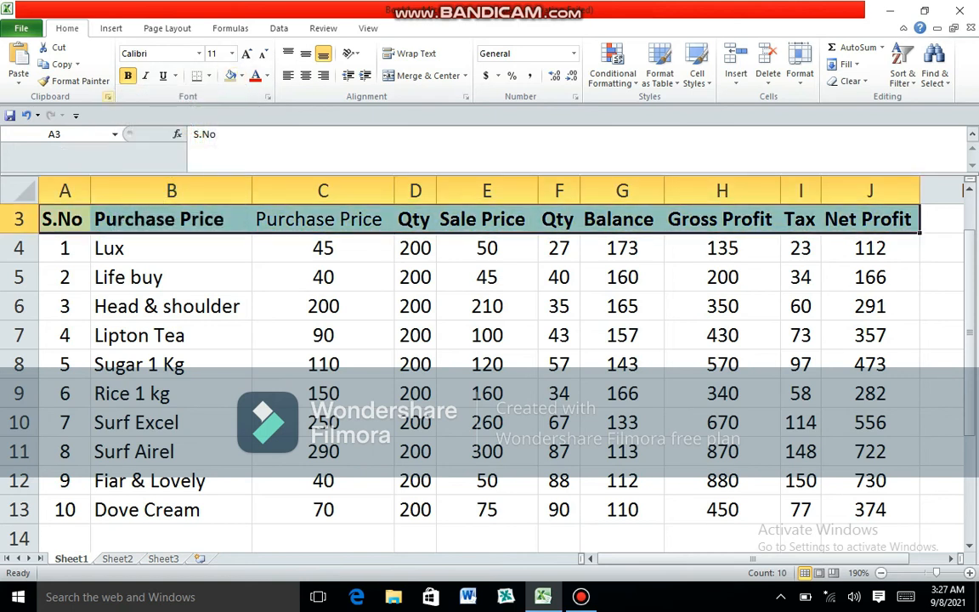
click(487, 393)
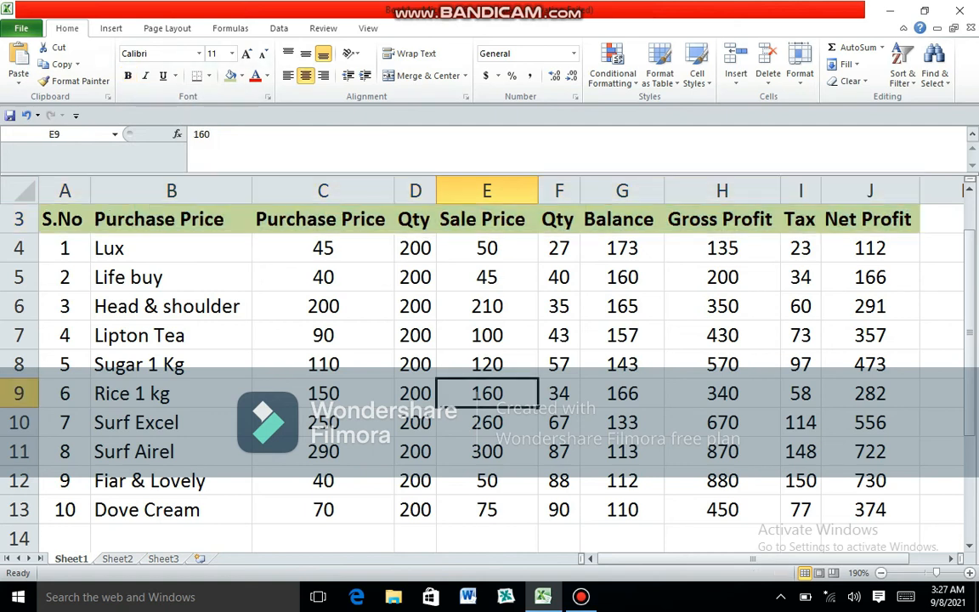
- Make the item names in B4:B13 bold
drag(170, 248, 170, 510)
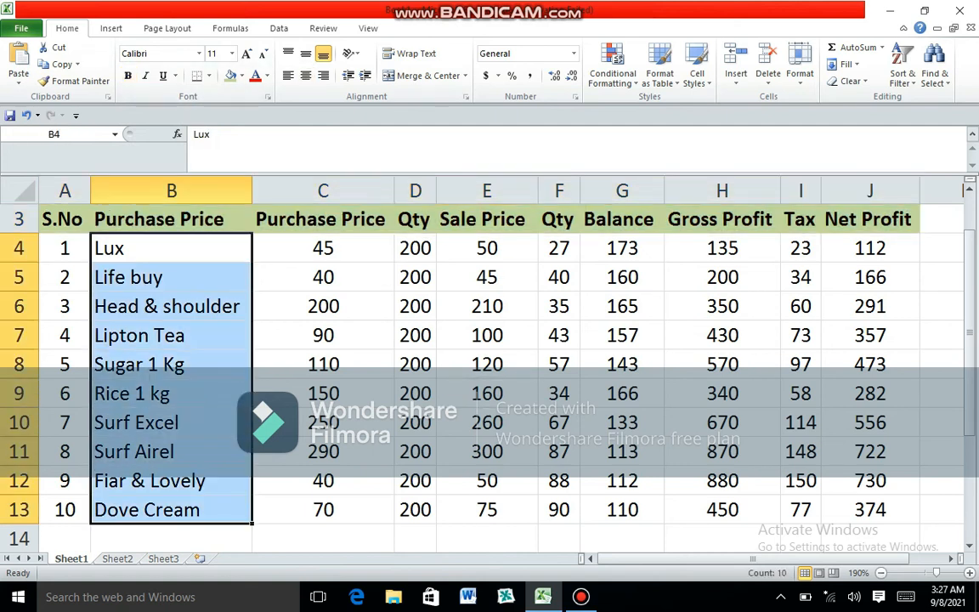
key(ctrl+b)
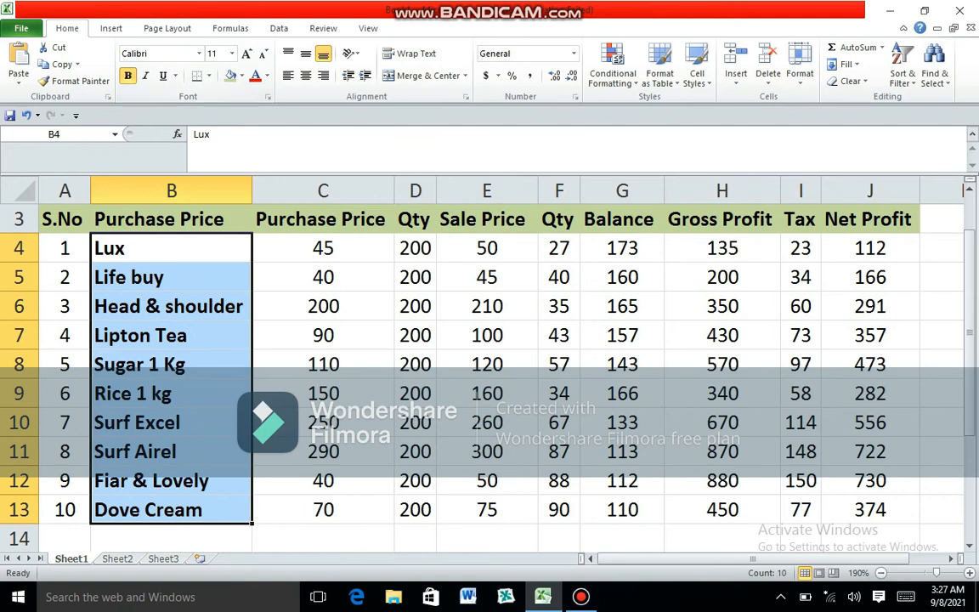
- Merge and center A2:J2 above the header row and open the merged cell for editing
scroll(489, 374, up, 1)
click(172, 248)
drag(64, 248, 870, 248)
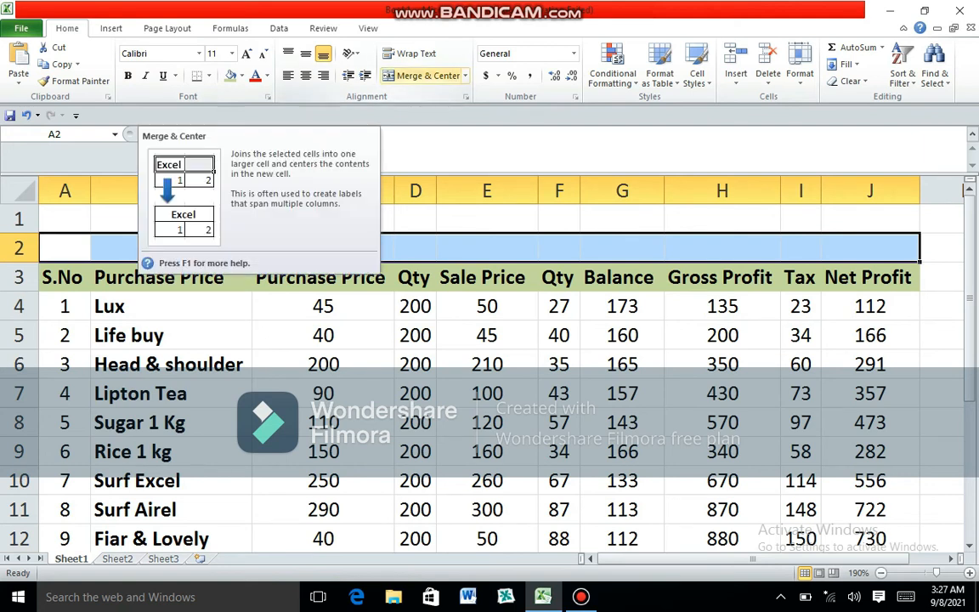
right_click(283, 247)
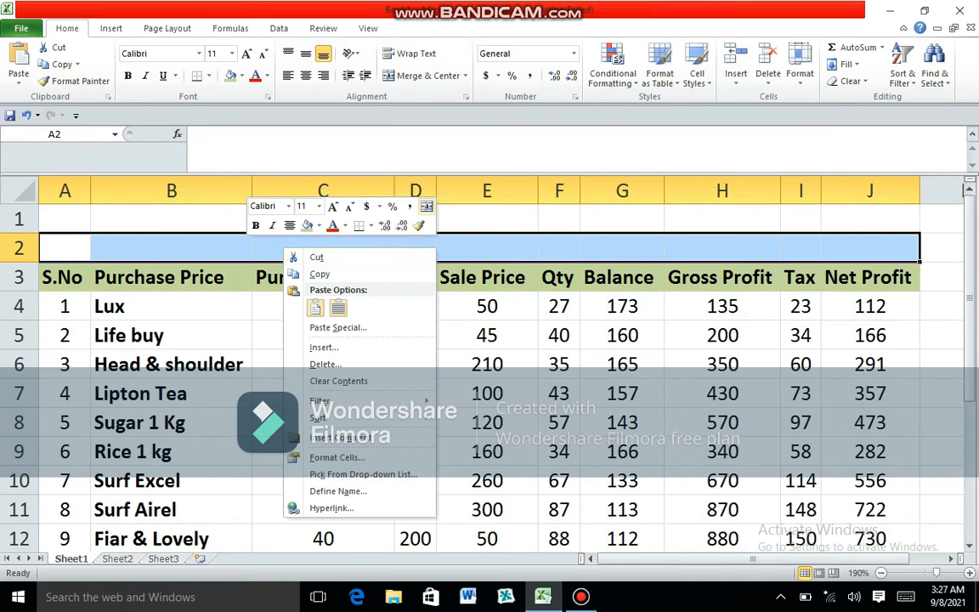
click(427, 207)
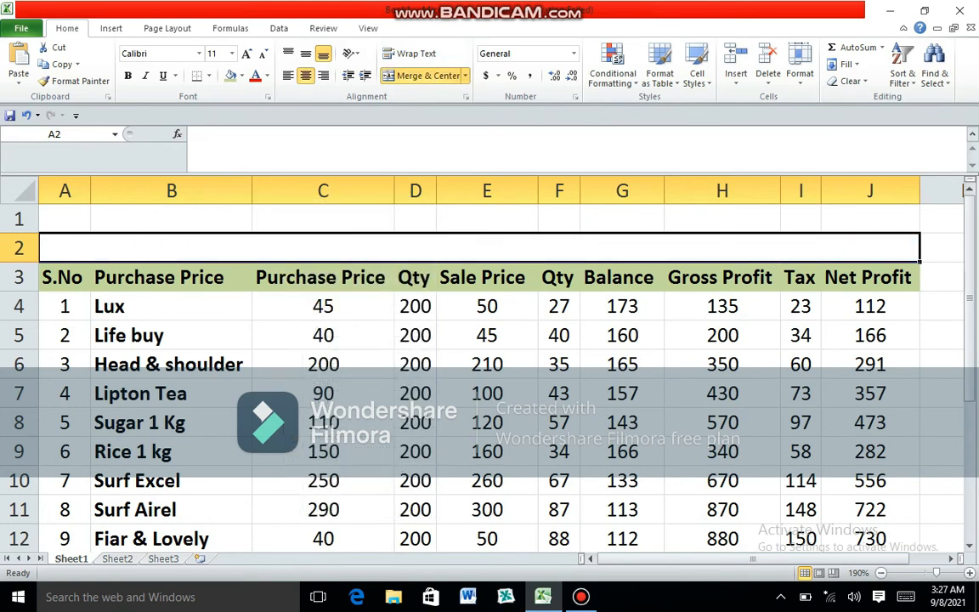
double_click(480, 247)
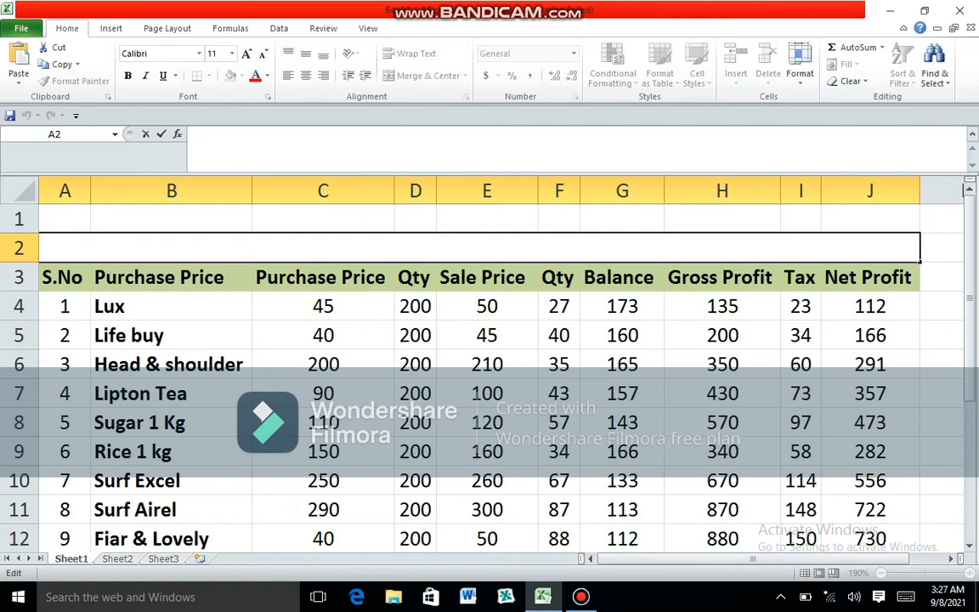
text(Inventory)
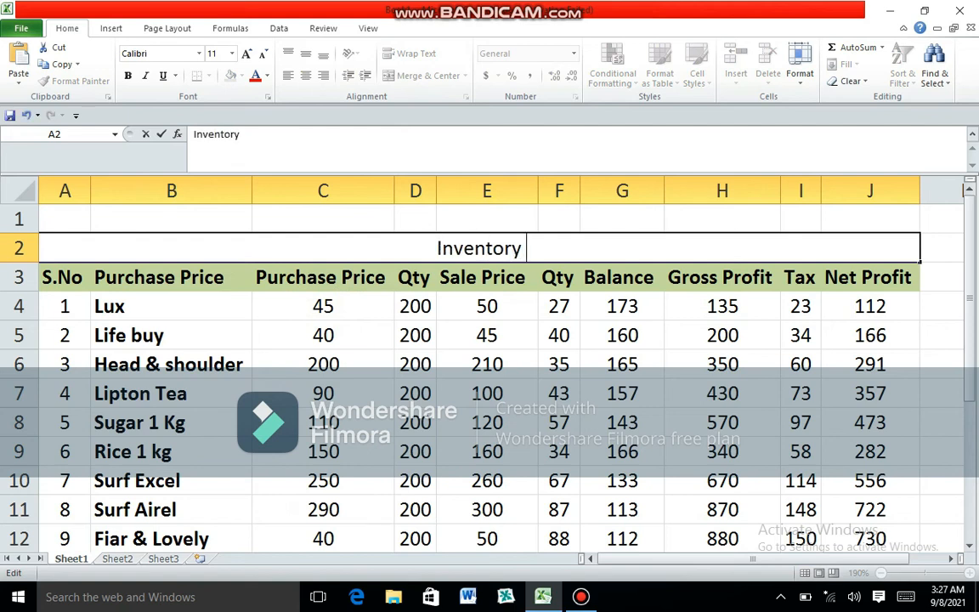
key(BackSpace)
key(BackSpace)
key(BackSpace)
key(BackSpace)
key(BackSpace)
key(BackSpace)
key(BackSpace)
key(BackSpace)
key(BackSpace)
key(BackSpace)
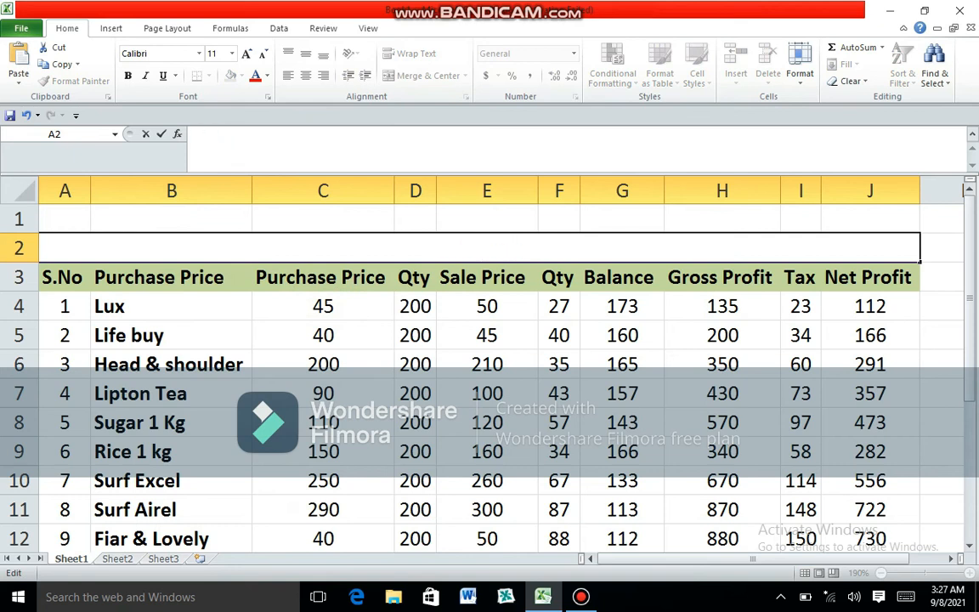
- Enter the title Sale Report in the merged row 2 above the header row
text(Store Sale Report)
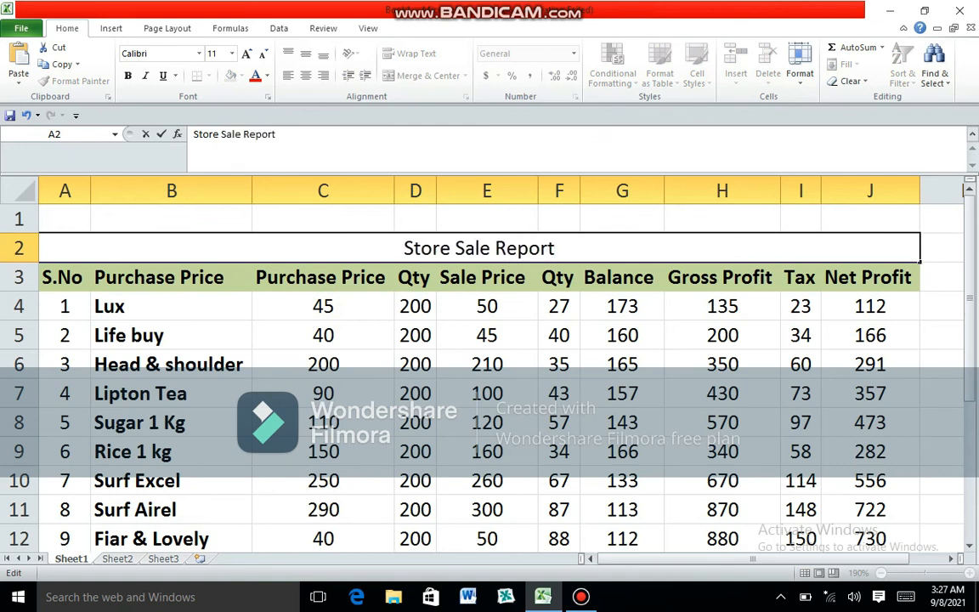
click(450, 248)
key(BackSpace)
key(BackSpace)
key(BackSpace)
key(BackSpace)
key(BackSpace)
- Merge and center A1:J1 and enter the title One Stop Departmental Store in it
drag(66, 219, 875, 219)
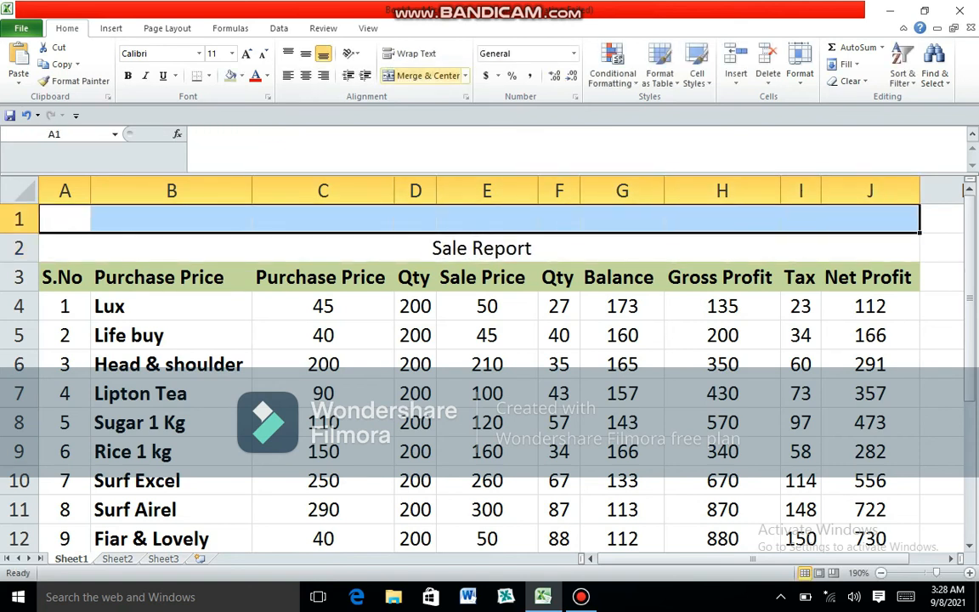
click(427, 75)
double_click(486, 220)
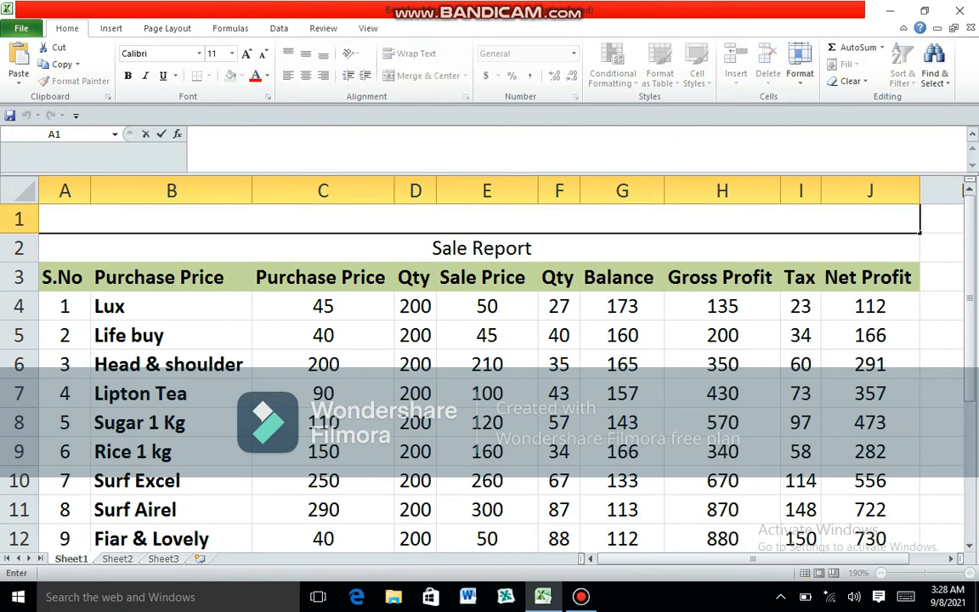
text(One Stop)
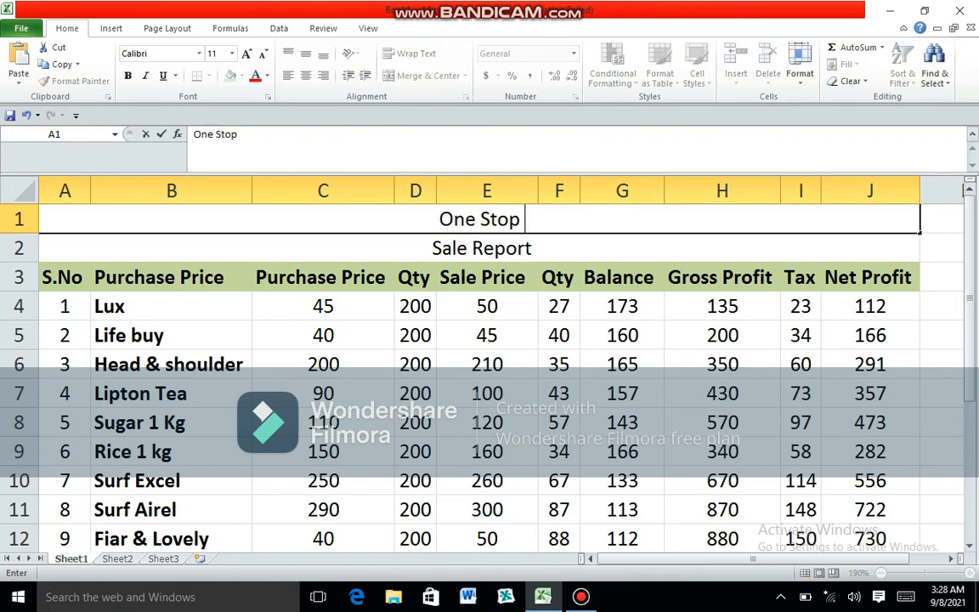
text( dep)
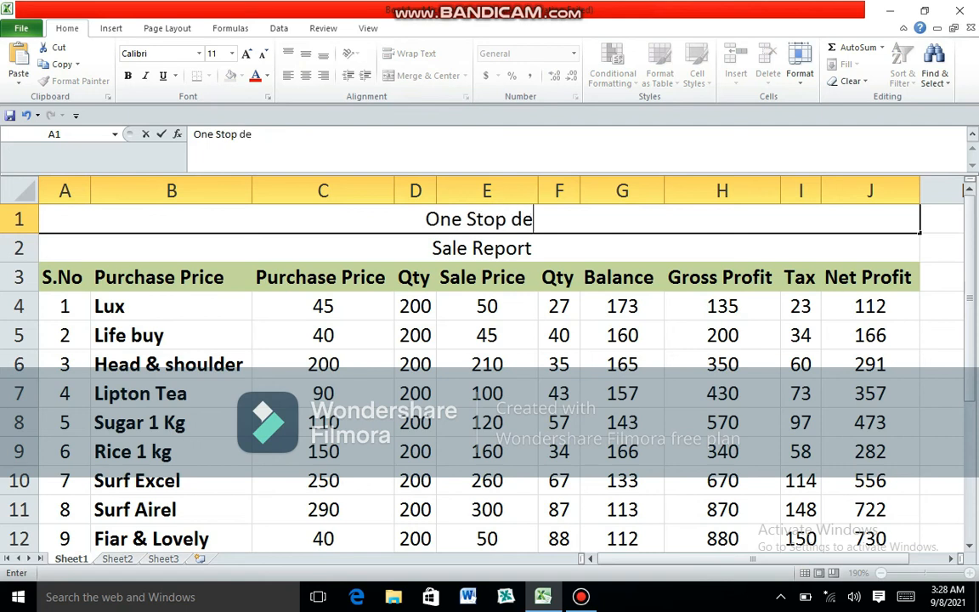
key(BackSpace)
key(BackSpace)
key(BackSpace)
text(Depar)
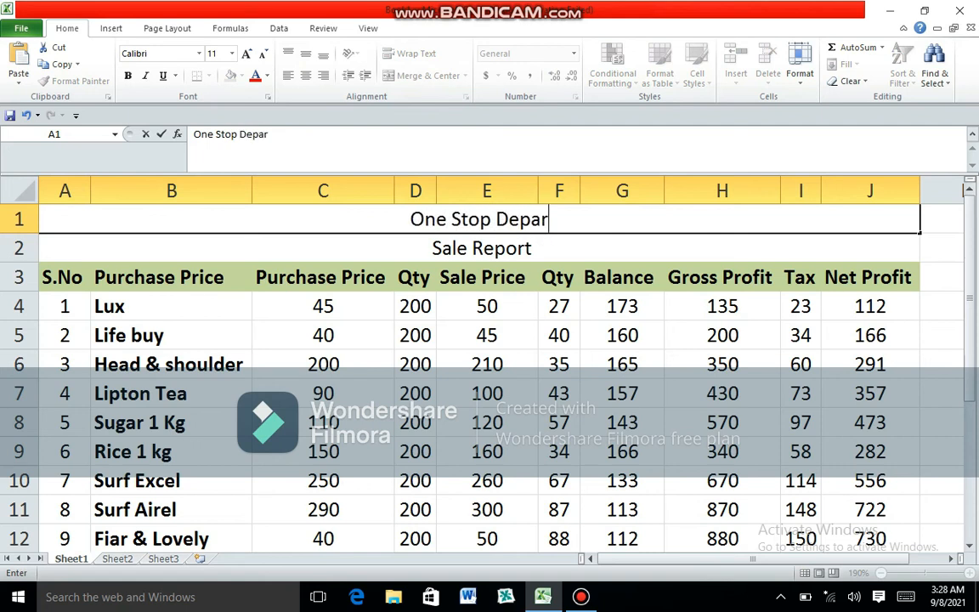
text(tmental sote)
key(BackSpace)
key(BackSpace)
key(BackSpace)
key(BackSpace)
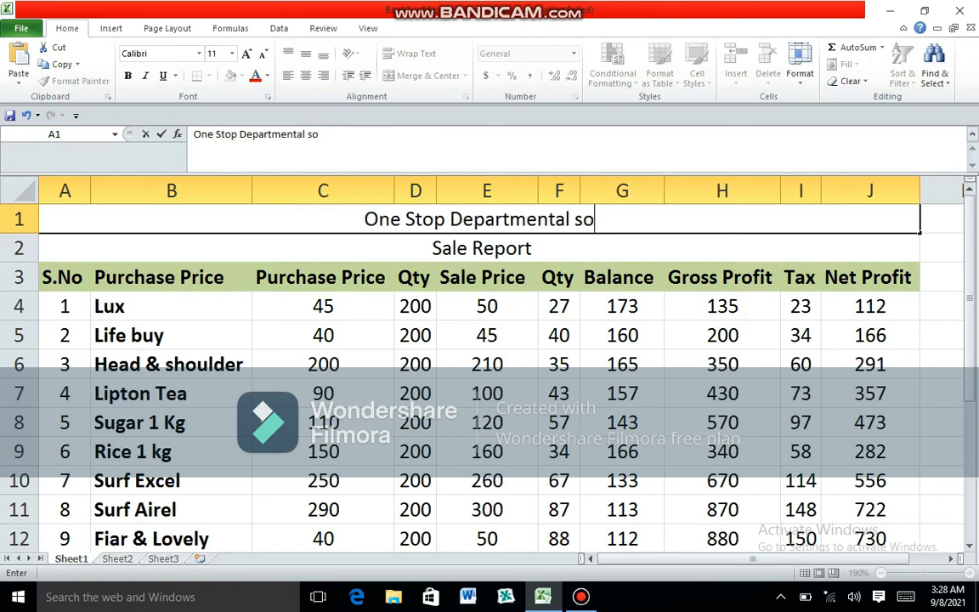
text(Store)
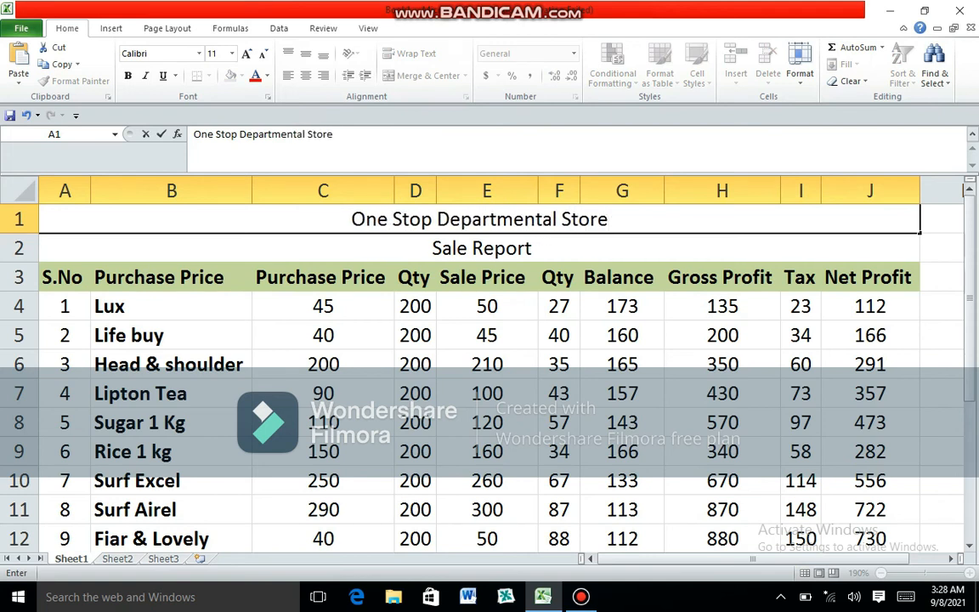
click(487, 277)
- Format the titles in rows 1 and 2 as bold, size 16, with dark red text
drag(487, 220, 487, 247)
key(ctrl+b)
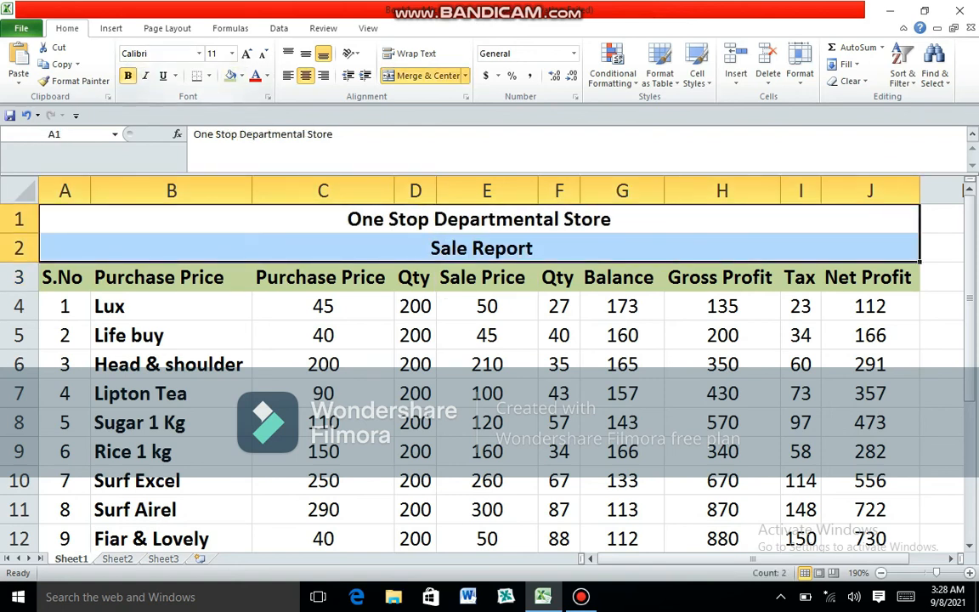
click(246, 53)
click(246, 54)
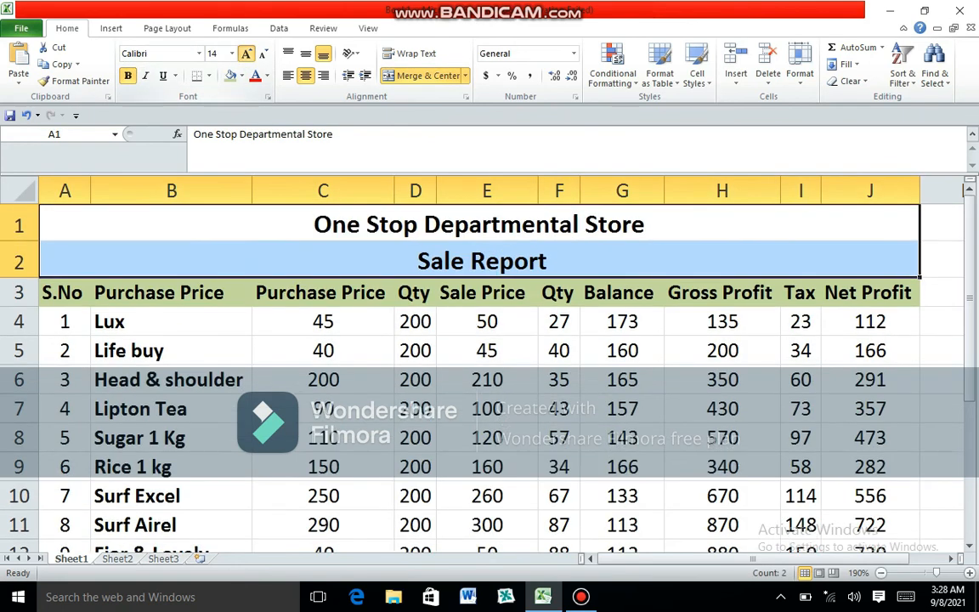
click(247, 53)
click(267, 76)
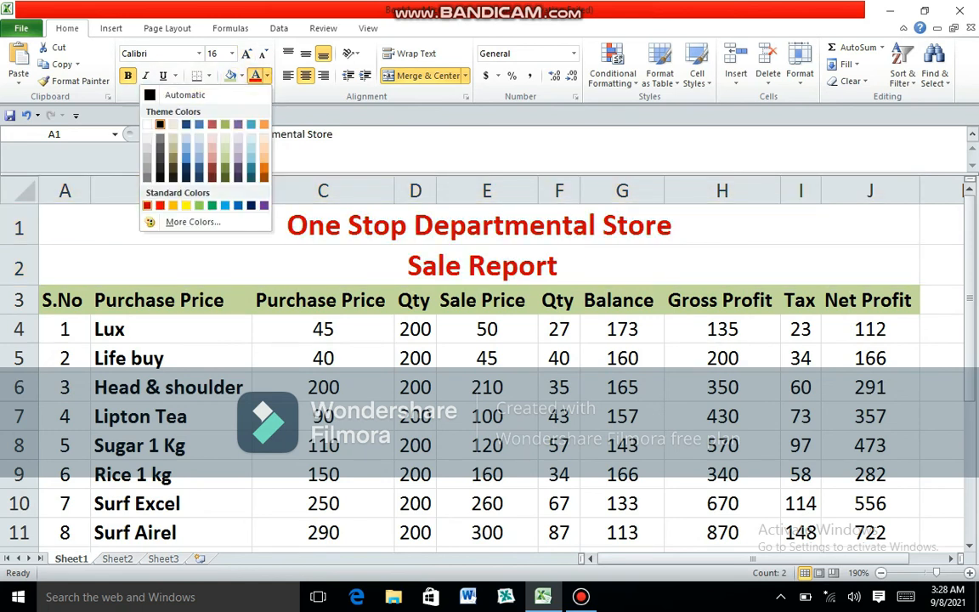
click(147, 205)
click(479, 266)
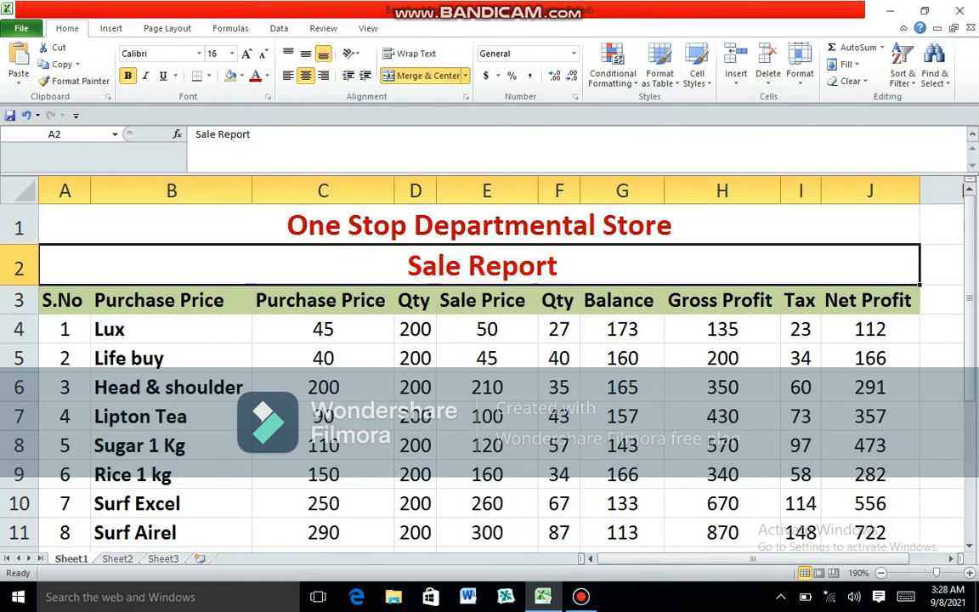
- Apply all borders to A1:J13 and surround the range with a thick box border
drag(480, 225, 905, 515)
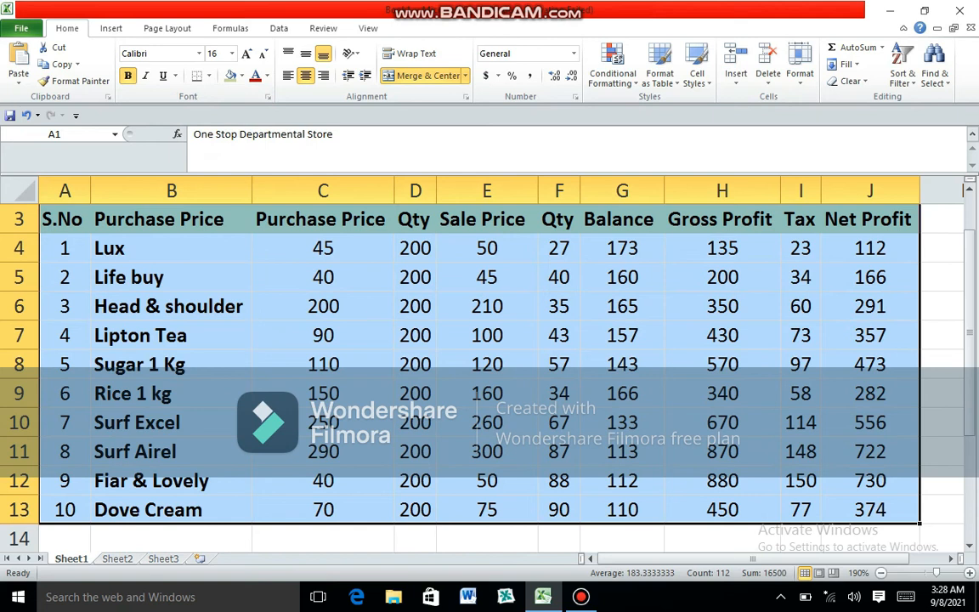
click(208, 76)
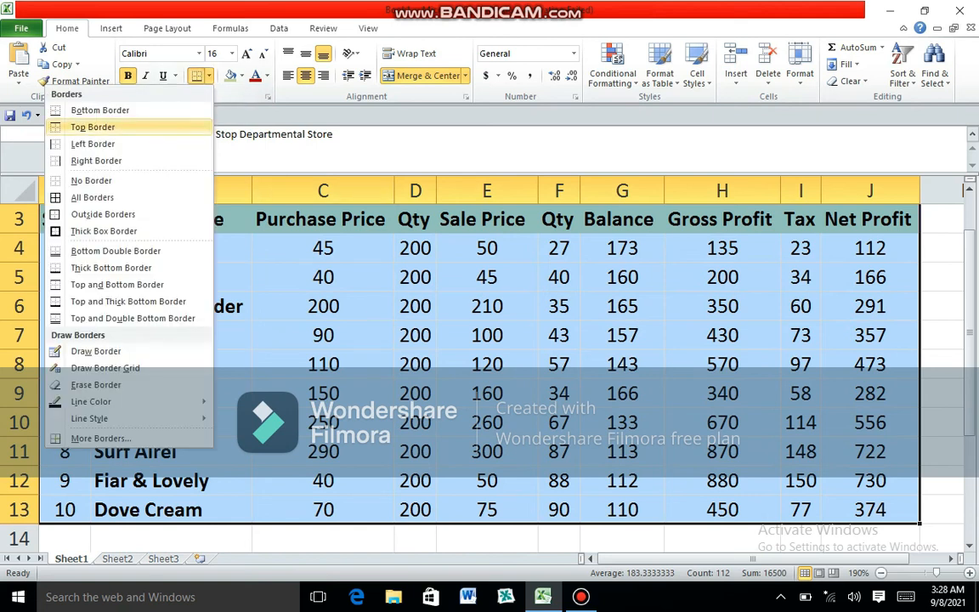
click(91, 197)
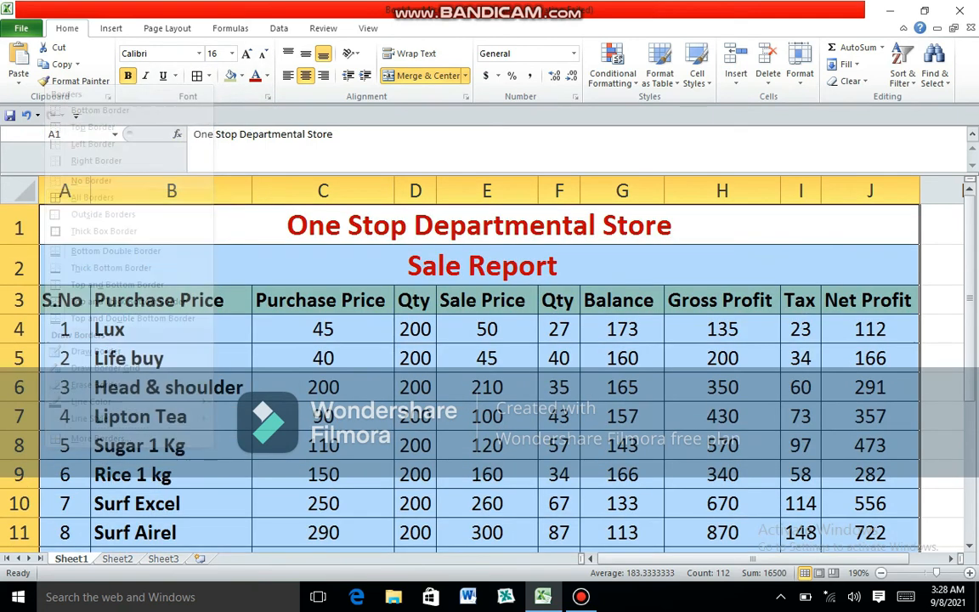
click(208, 75)
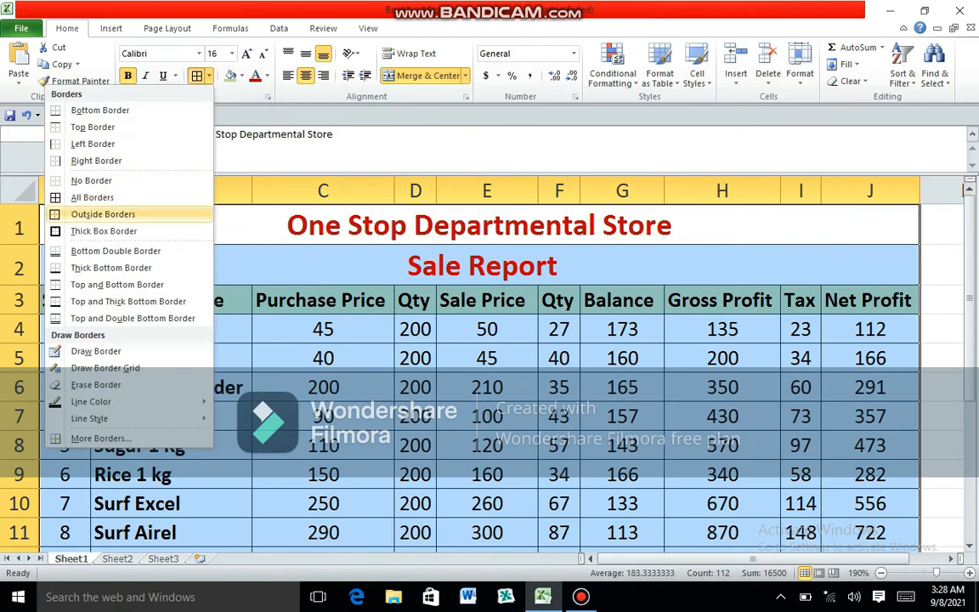
click(104, 231)
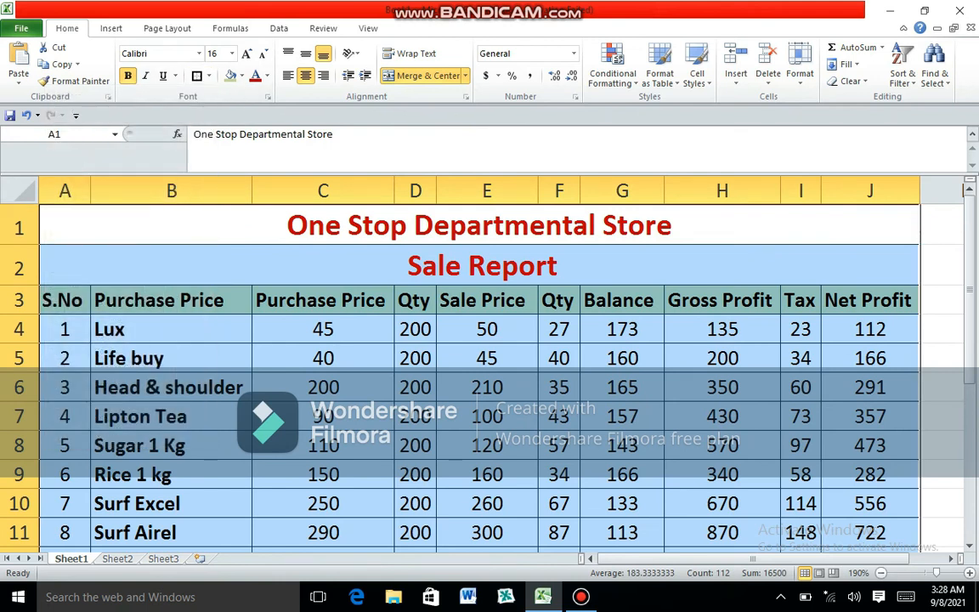
click(942, 329)
scroll(501, 374, down, 2)
scroll(502, 374, up, 2)
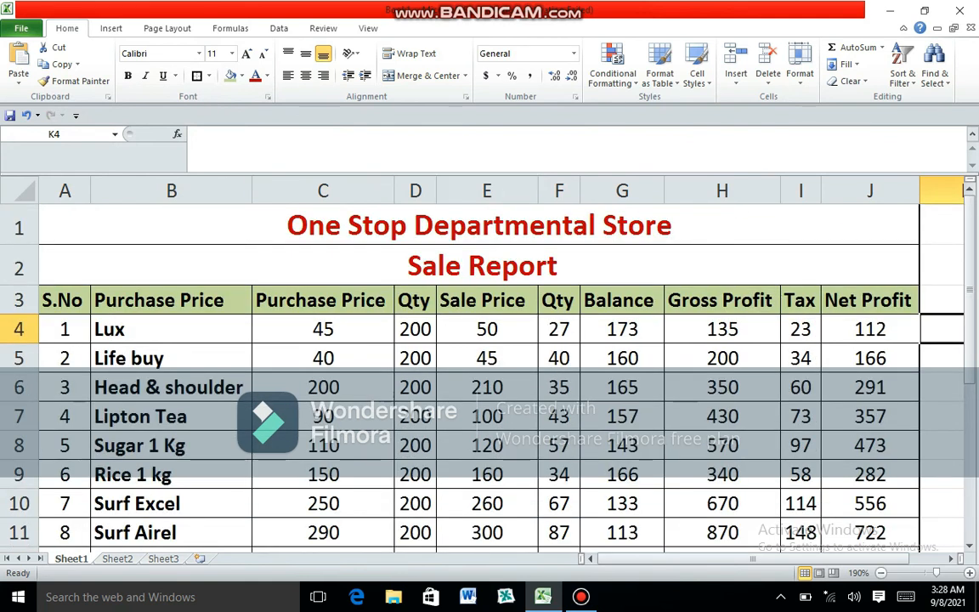
scroll(501, 374, down, 1)
scroll(502, 373, up, 1)
- Fill the item names in B4:B13 with the header row's light olive green
drag(171, 329, 171, 484)
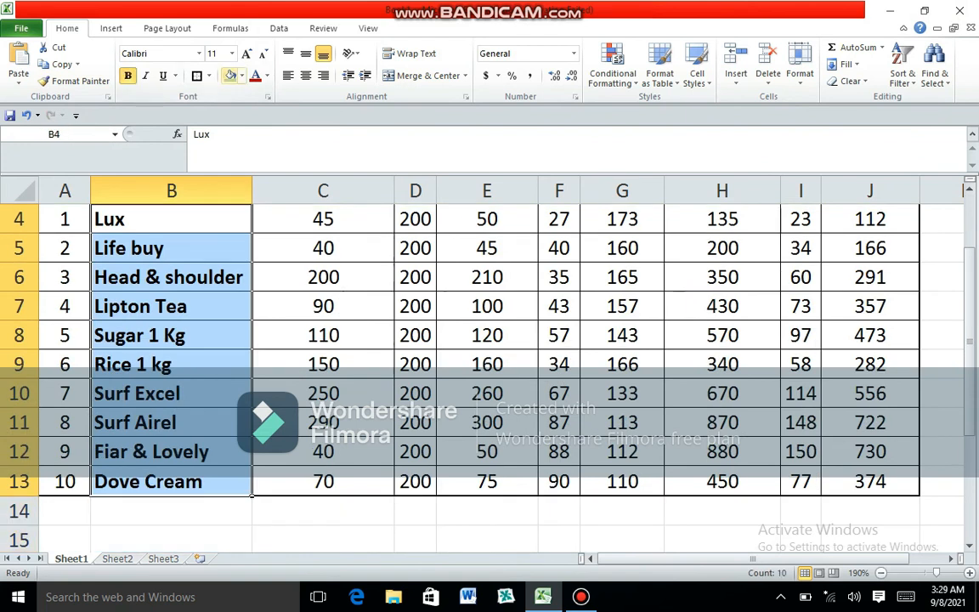
click(230, 76)
scroll(479, 357, up, 1)
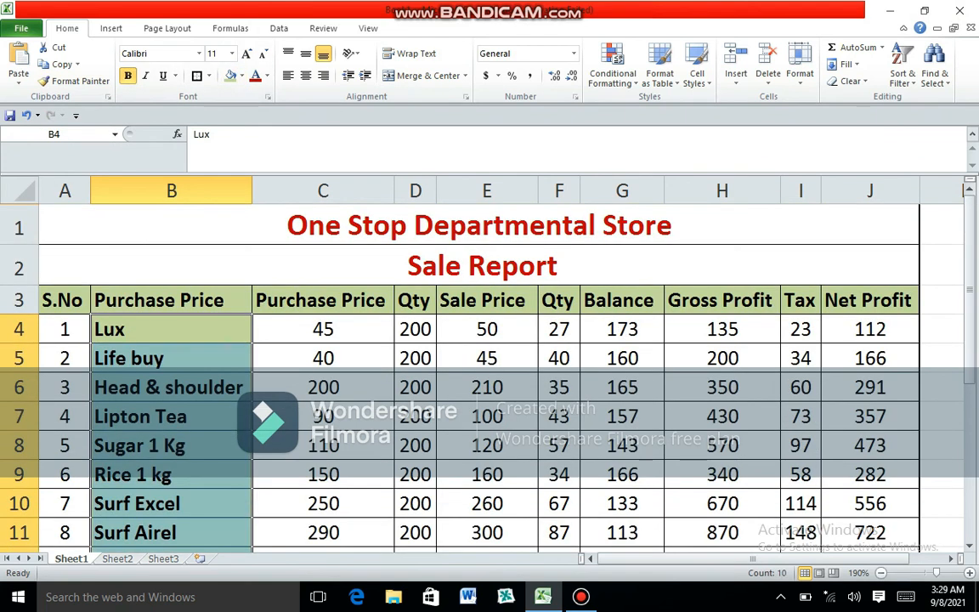
- Fill the Net Profit values in J4:J13 with light red
drag(869, 329, 869, 481)
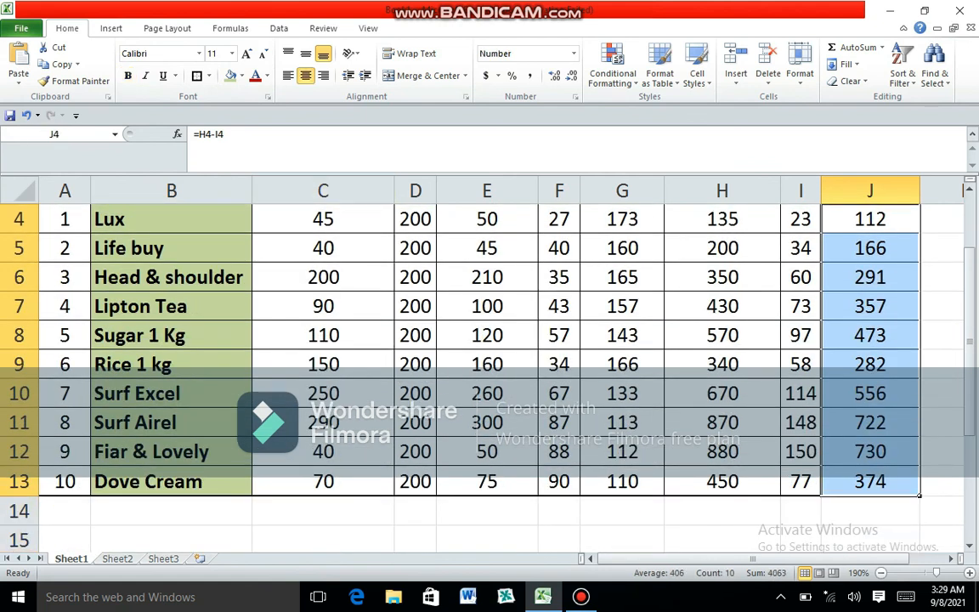
click(242, 76)
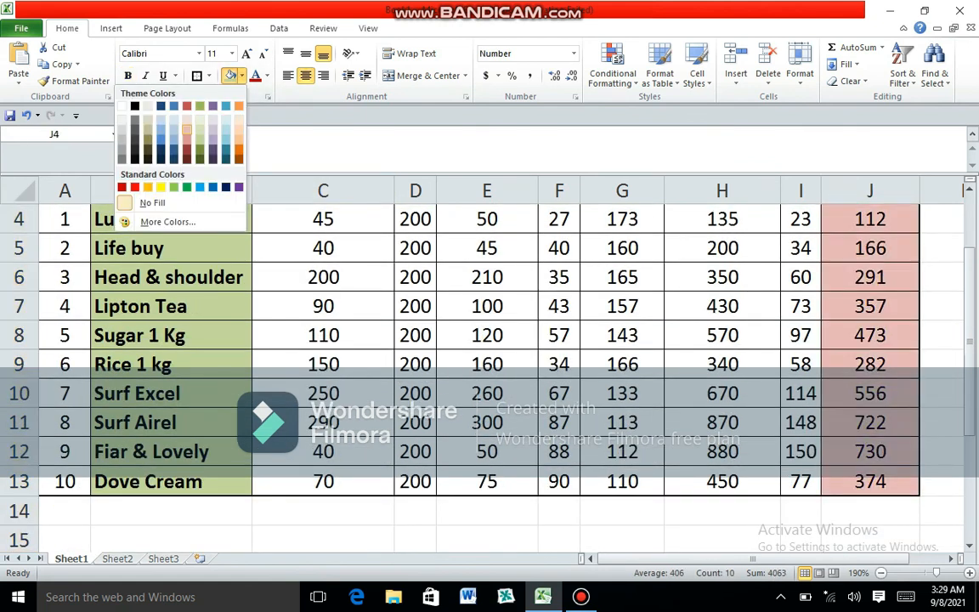
click(186, 129)
scroll(490, 339, up, 1)
click(558, 358)
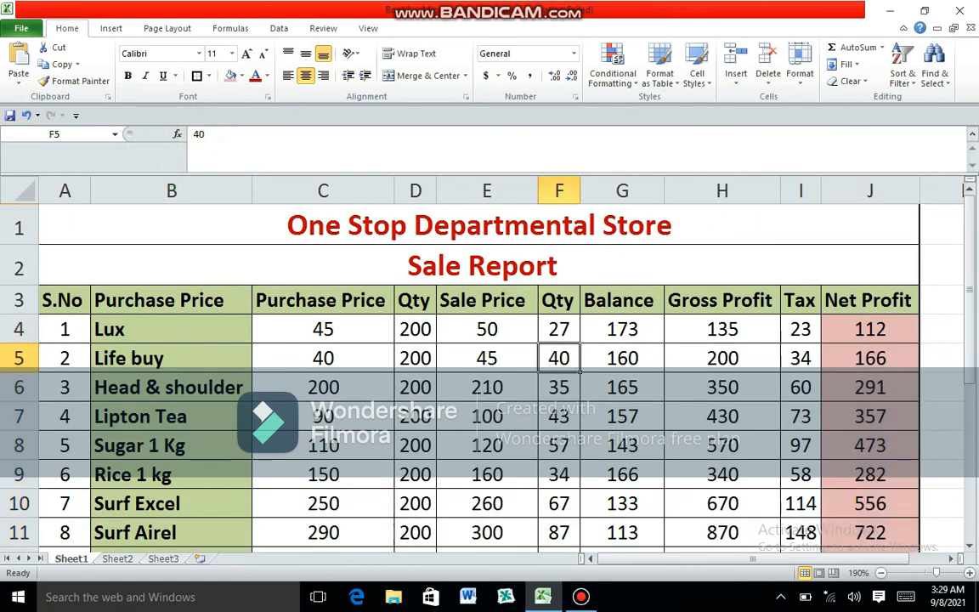
- Fill the item names in B4:B13 with the same light red as the Net Profit values
drag(171, 328, 251, 492)
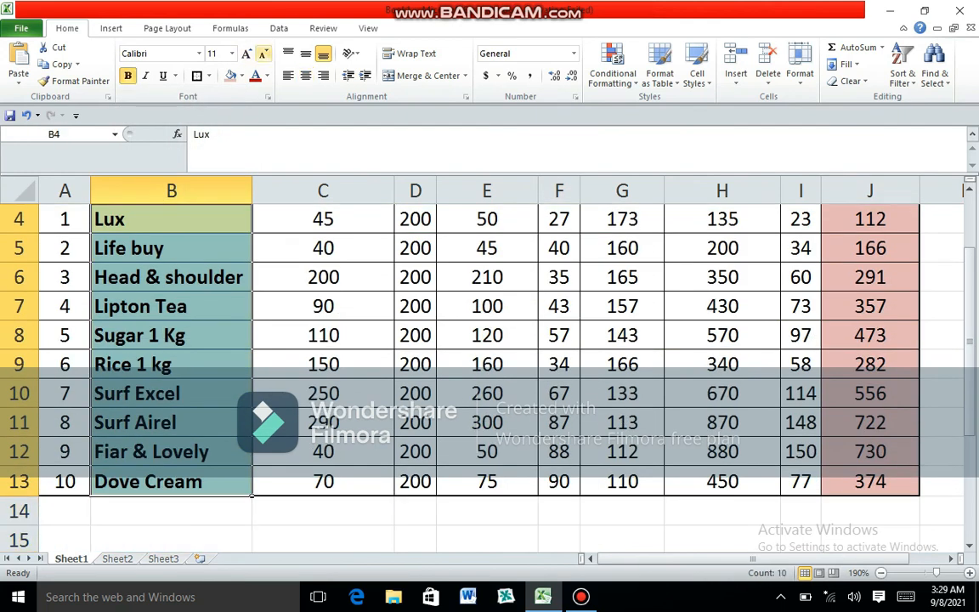
click(230, 76)
click(416, 363)
scroll(436, 486, up, 1)
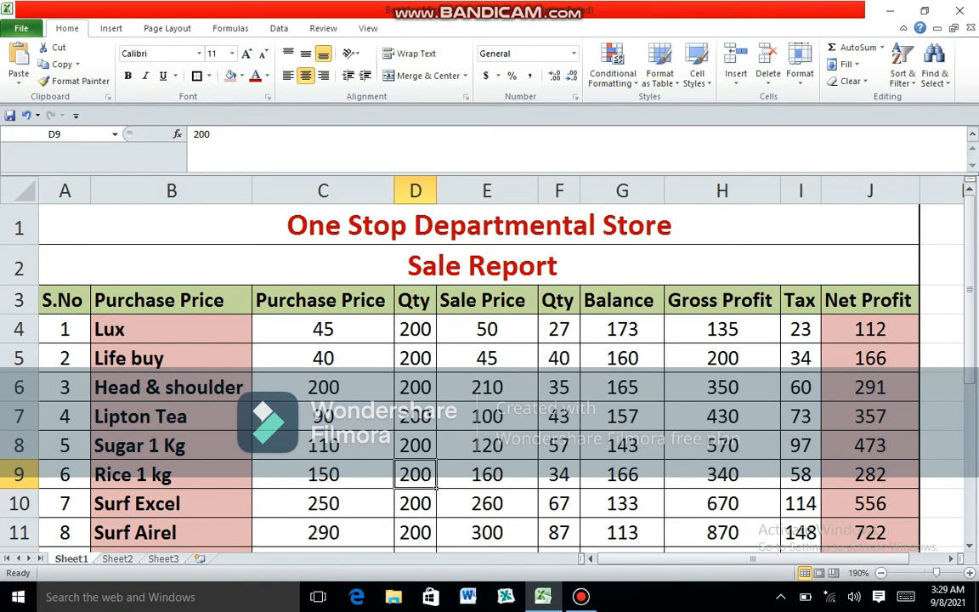
- Set the sold quantity for Lux in F4 to 30
click(559, 329)
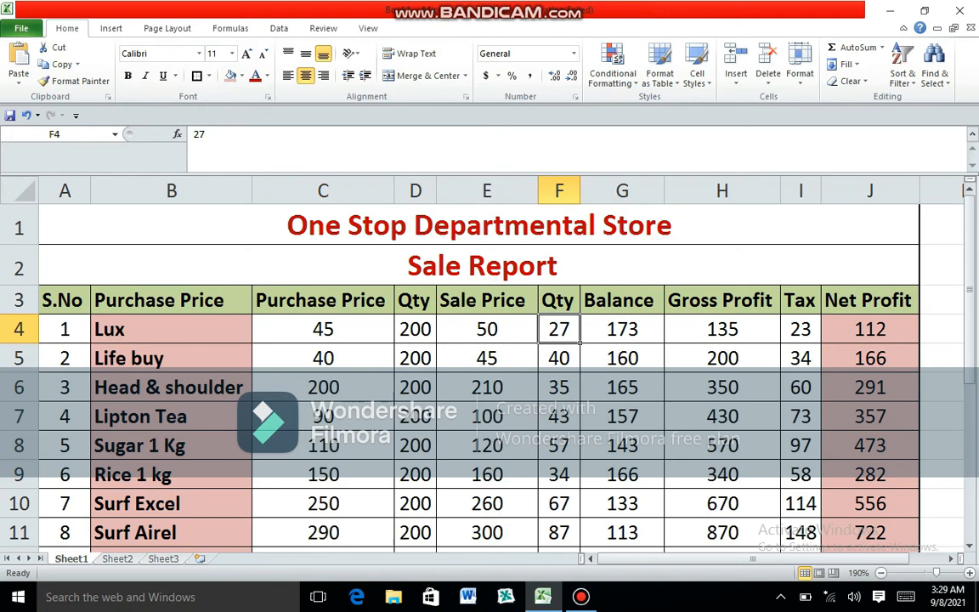
text(30)
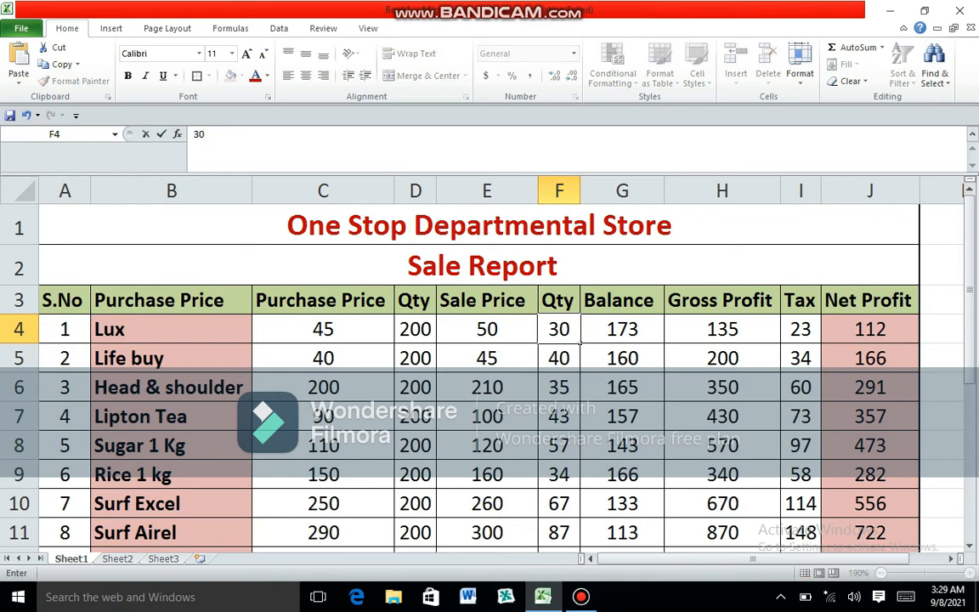
key(Return)
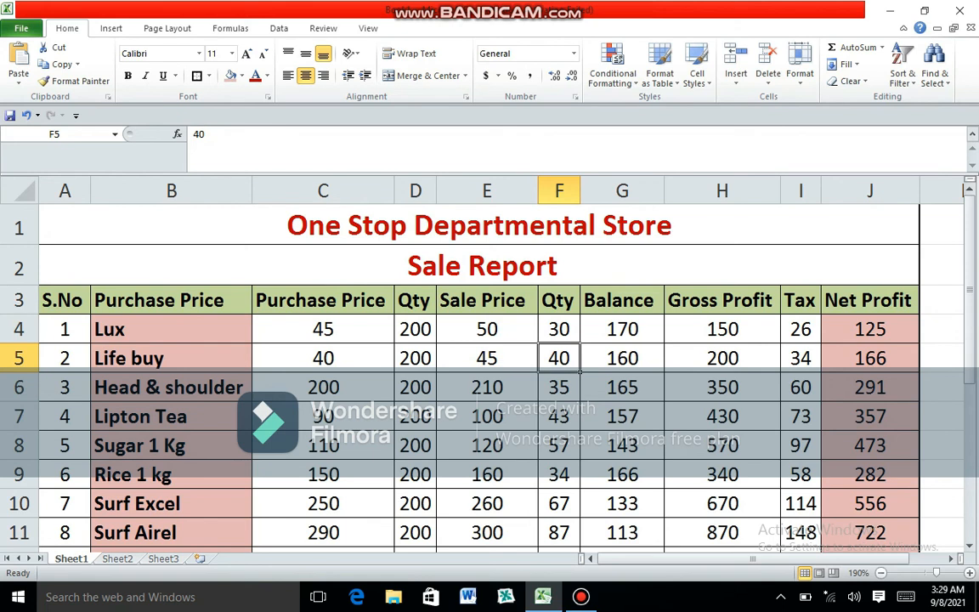
scroll(490, 366, down, 2)
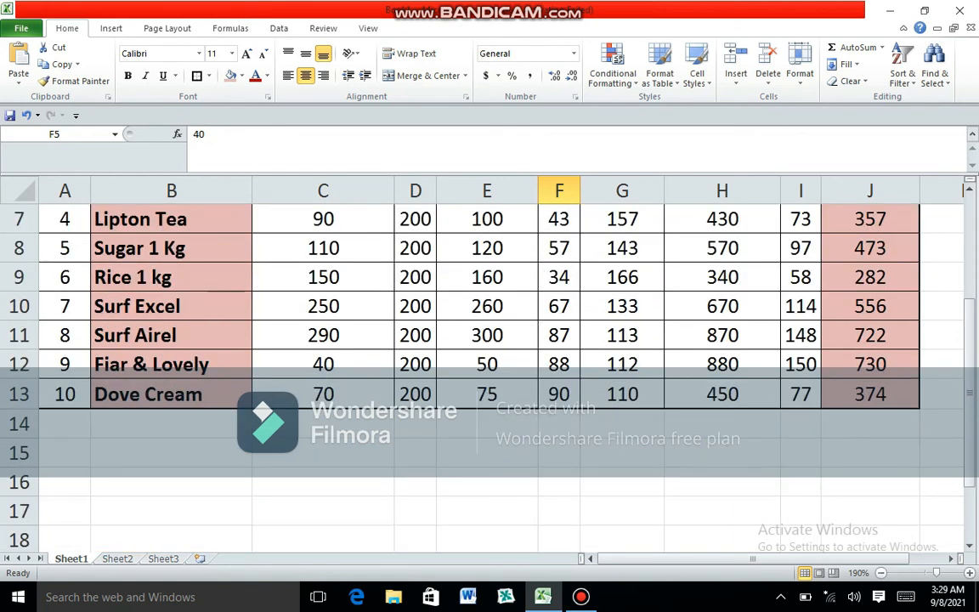
scroll(490, 366, up, 2)
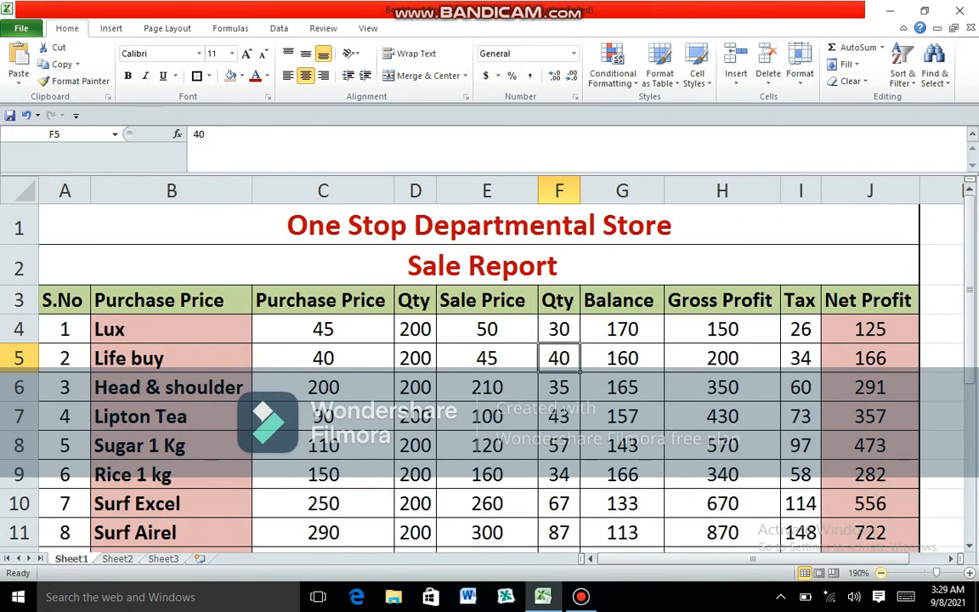
- Total the Net Profit column in J14 with AutoSum over J4:J13
click(880, 572)
click(881, 573)
click(881, 573)
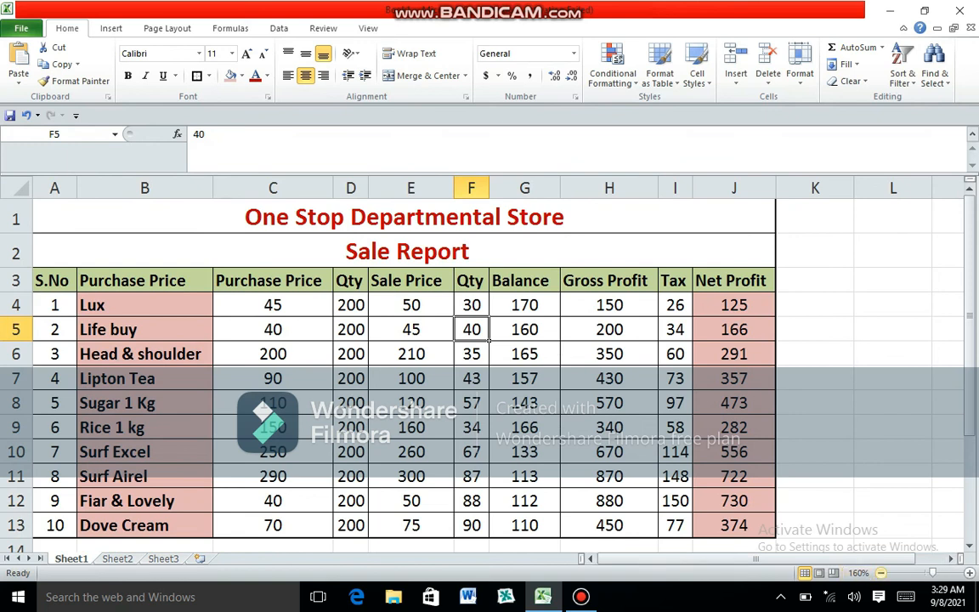
click(880, 573)
click(688, 527)
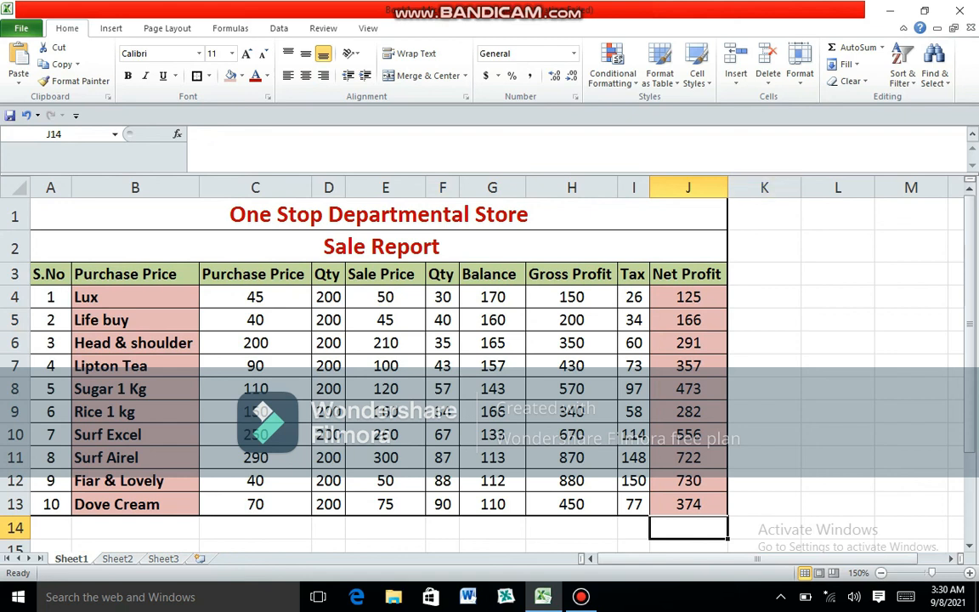
click(855, 48)
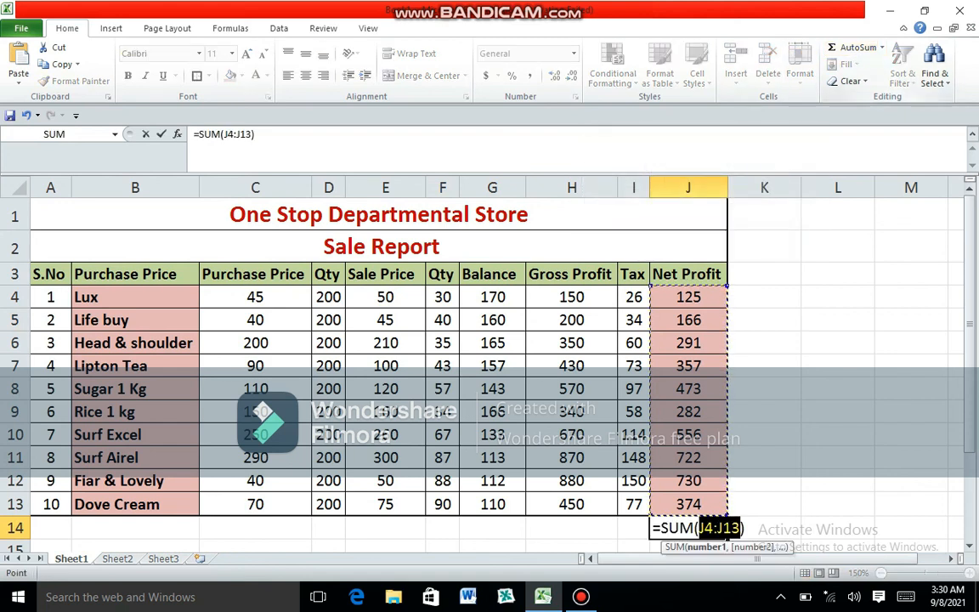
key(Return)
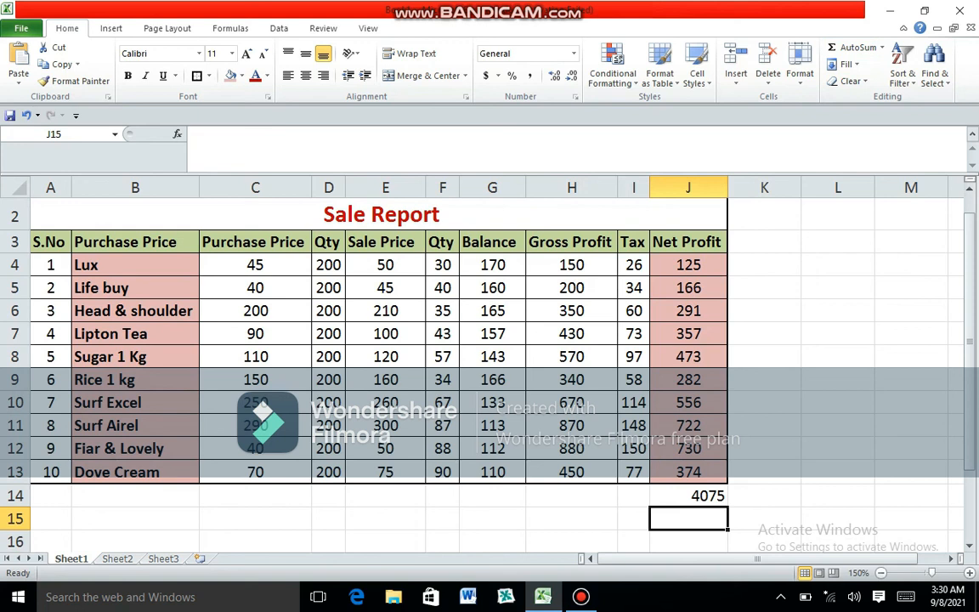
click(688, 495)
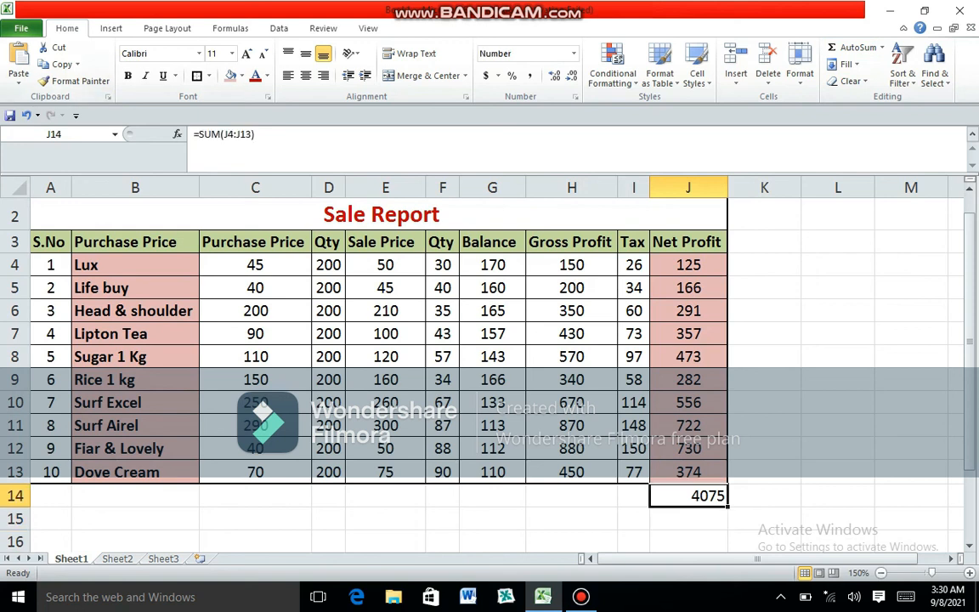
- Make the Net Profit total in J14 bold and give its cell a light purple fill
key(ctrl+b)
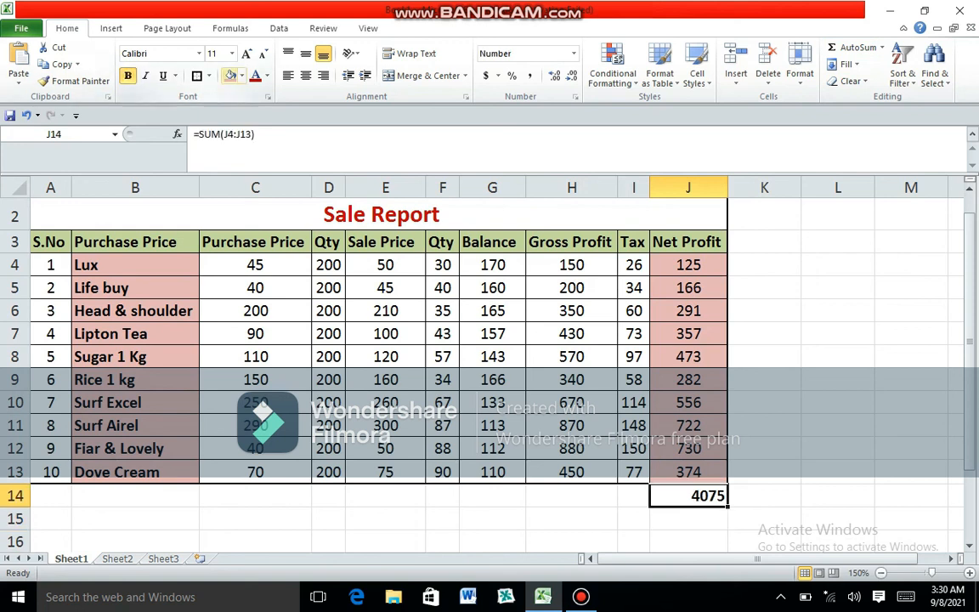
click(241, 75)
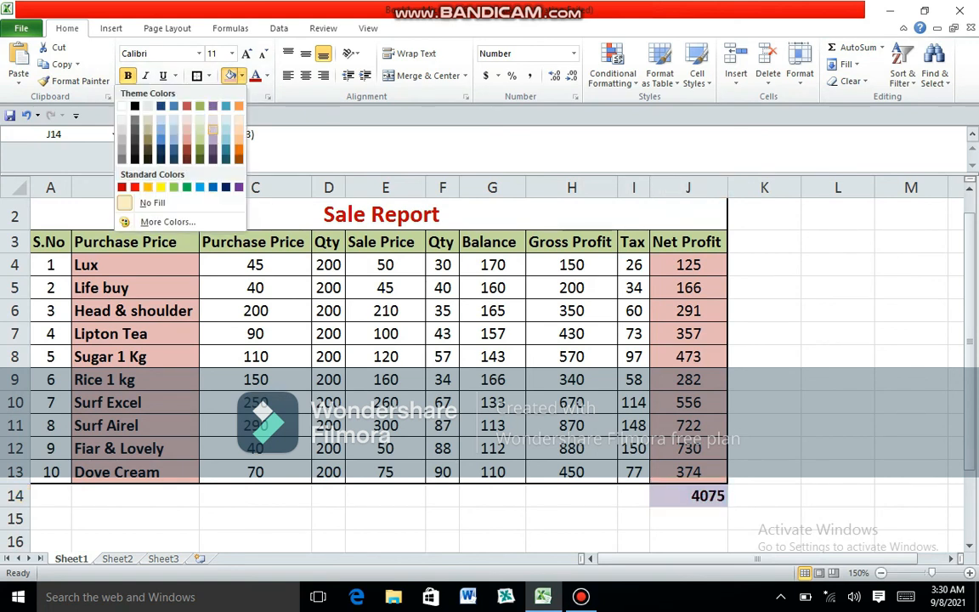
double_click(212, 131)
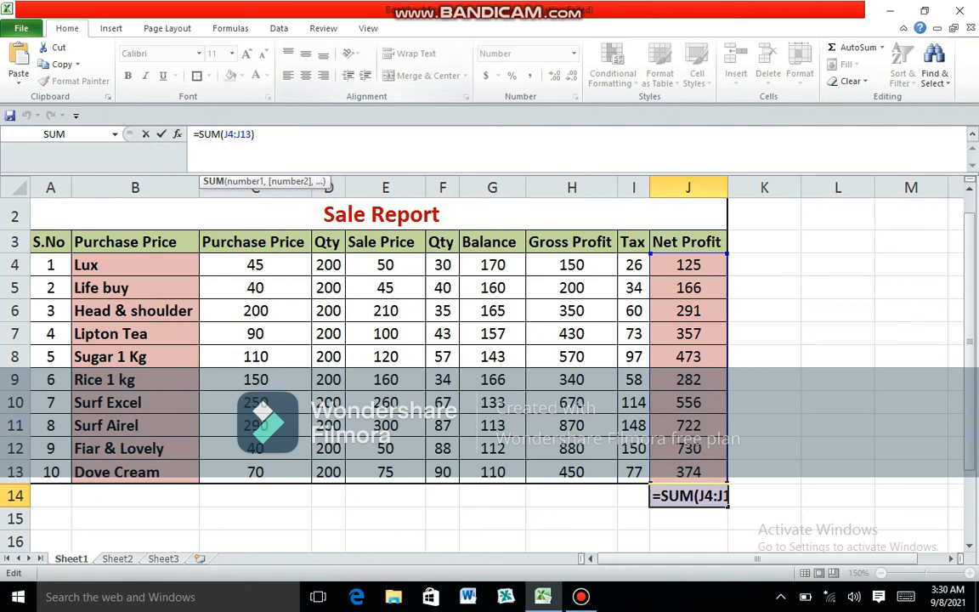
key(Tab)
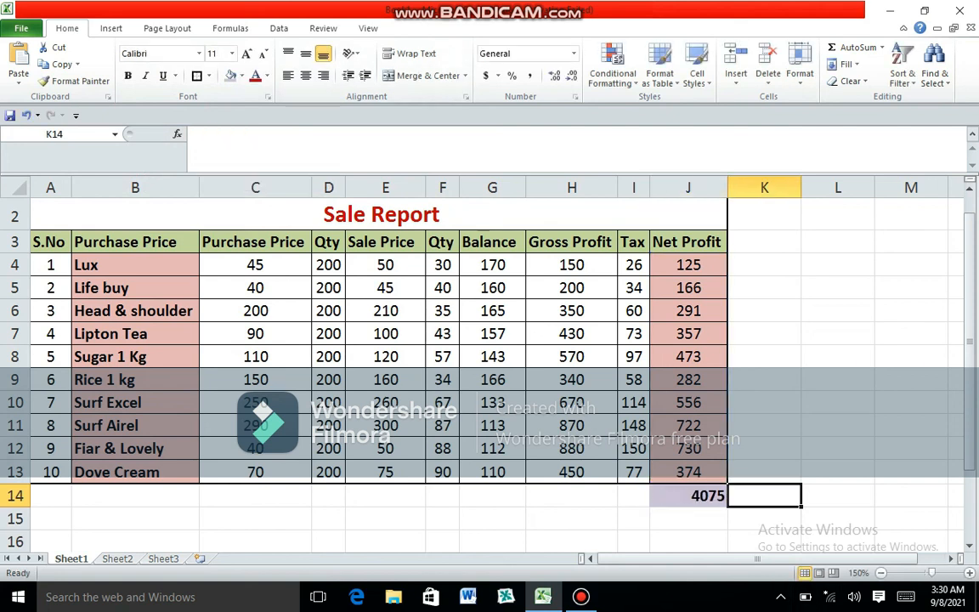
- Center the Net Profit total horizontally in J14
click(688, 495)
click(306, 76)
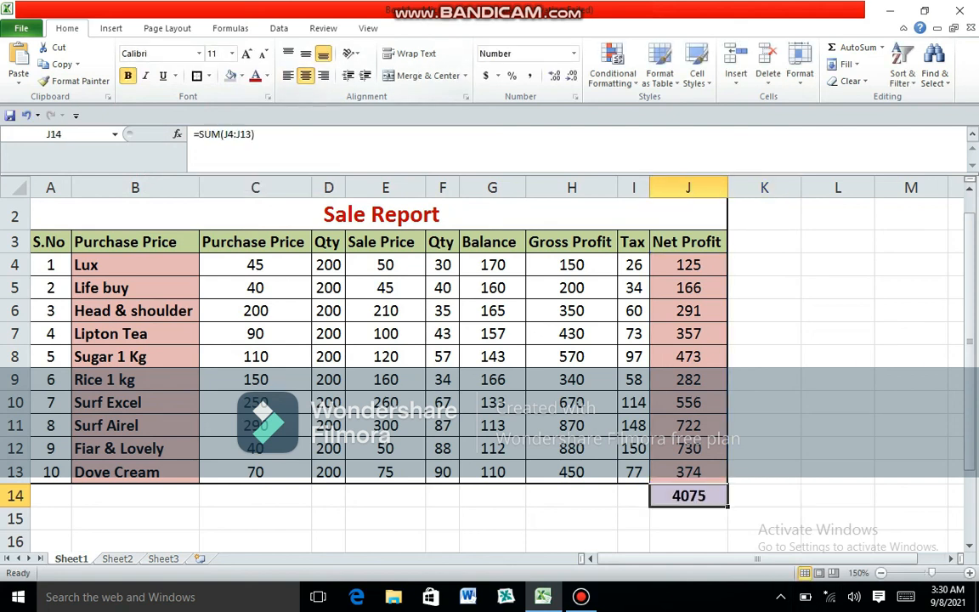
click(763, 402)
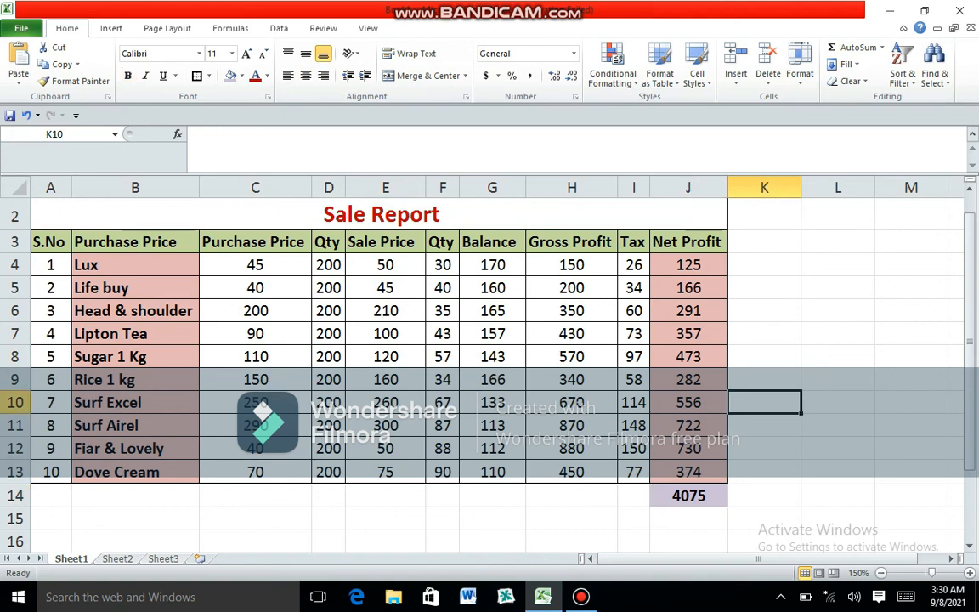
- Extend the J14 total formula and its formatting across to I14 and H14 to total Tax and Gross Profit
click(689, 495)
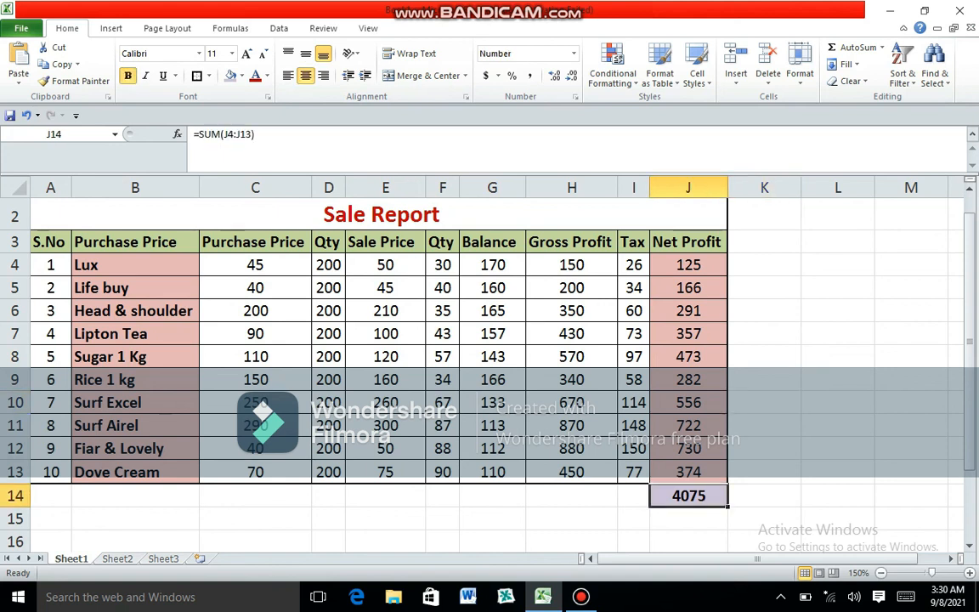
drag(727, 506, 571, 497)
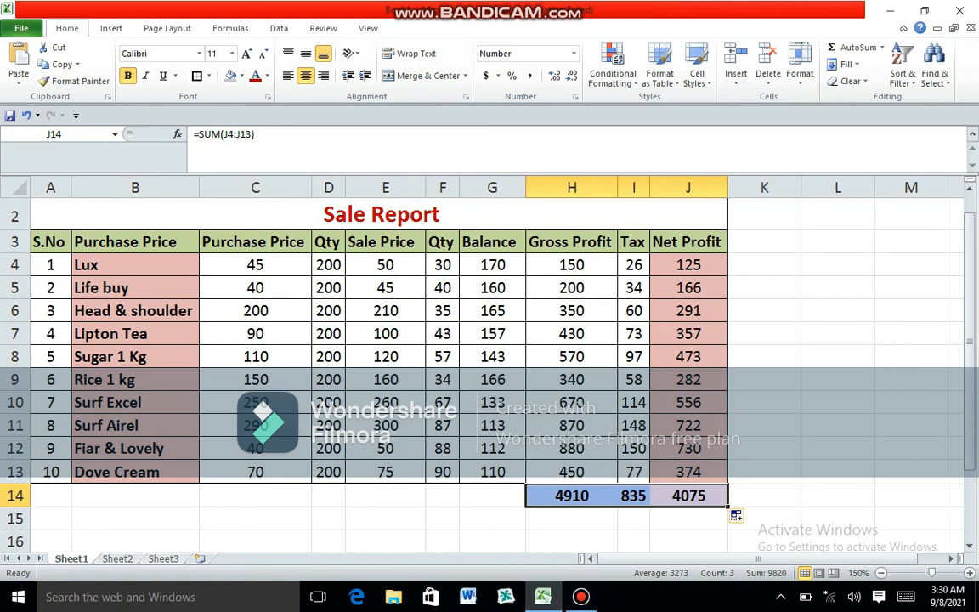
click(689, 496)
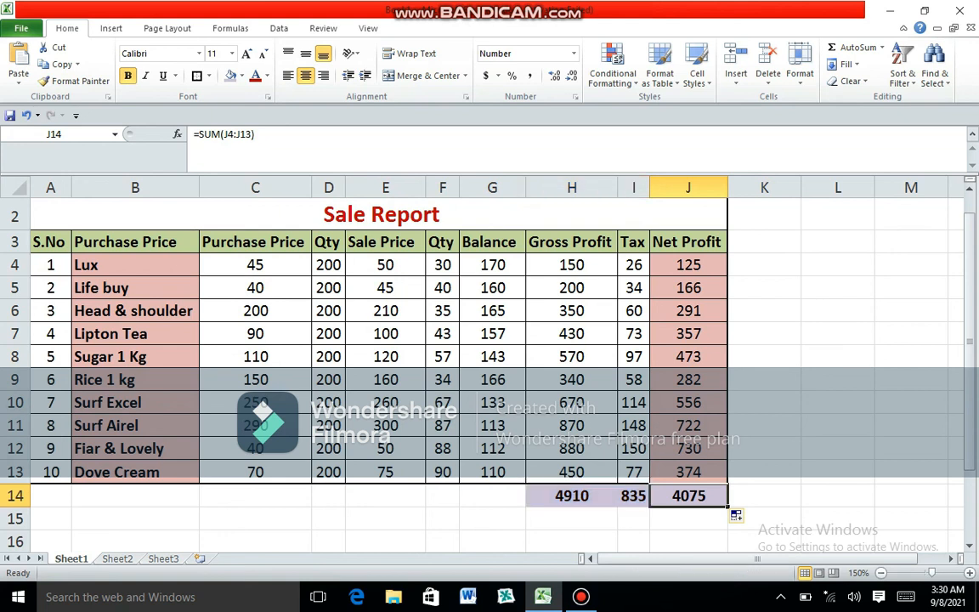
click(580, 596)
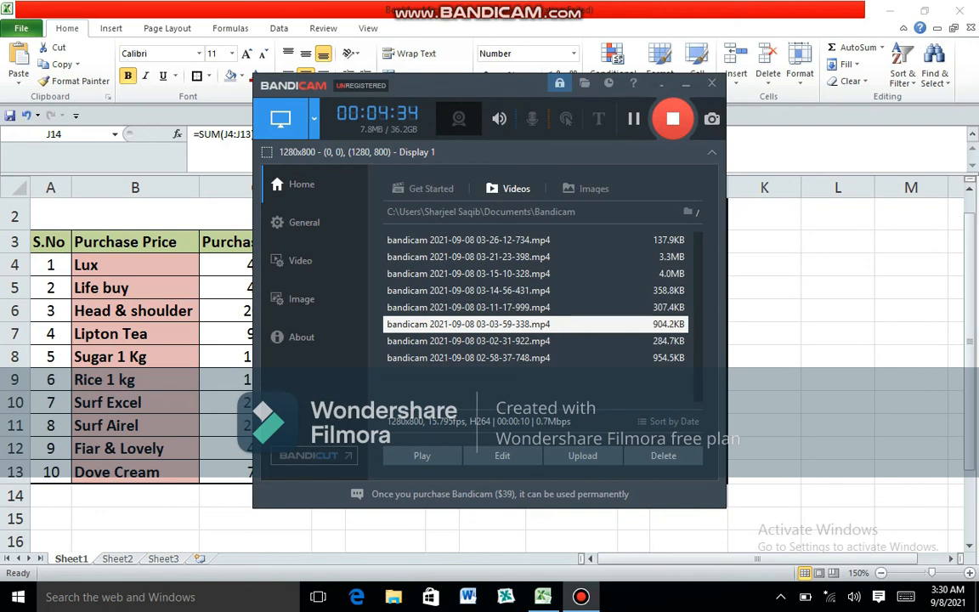
click(685, 83)
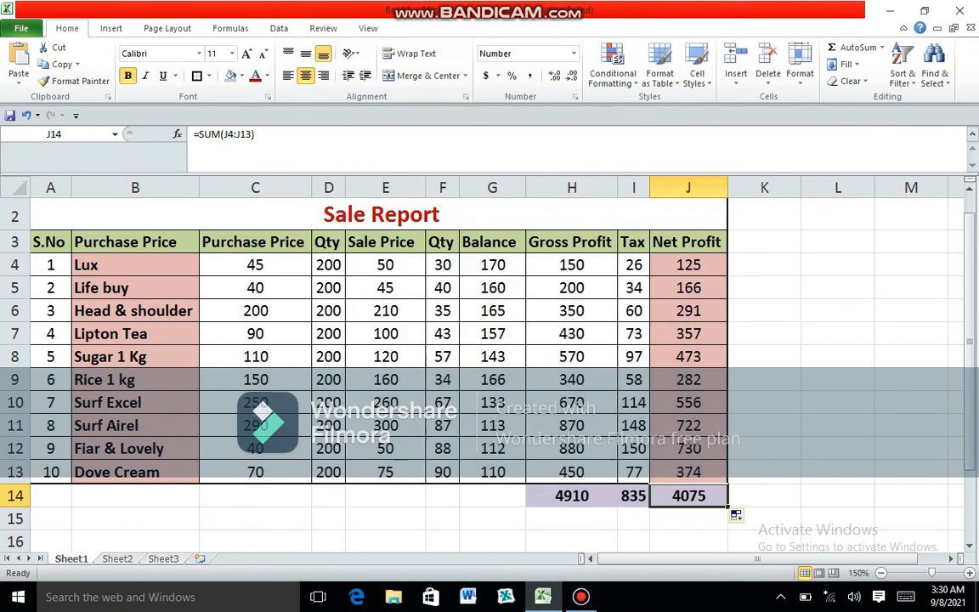
scroll(488, 366, up, 1)
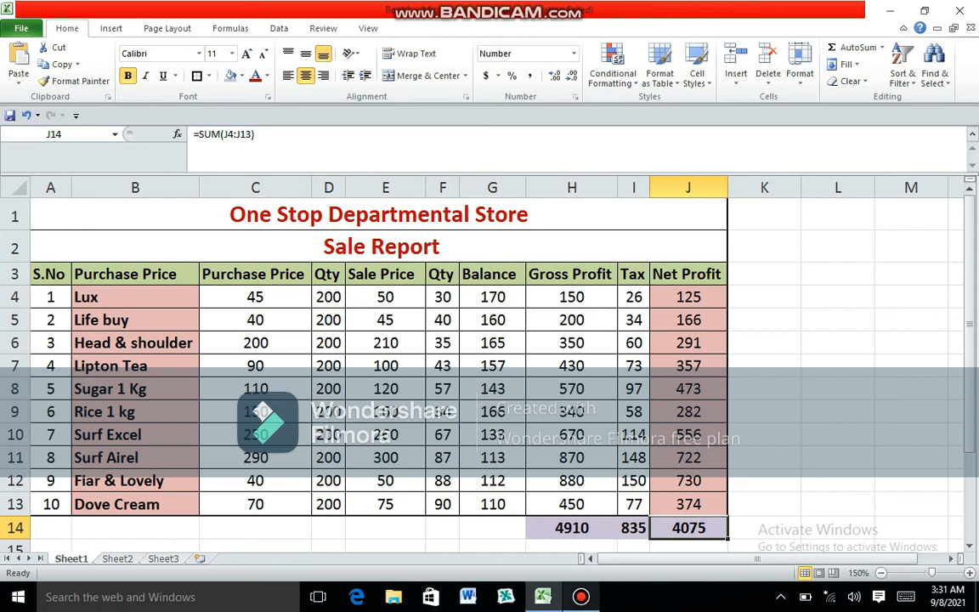
mouse_move(580, 597)
click(581, 530)
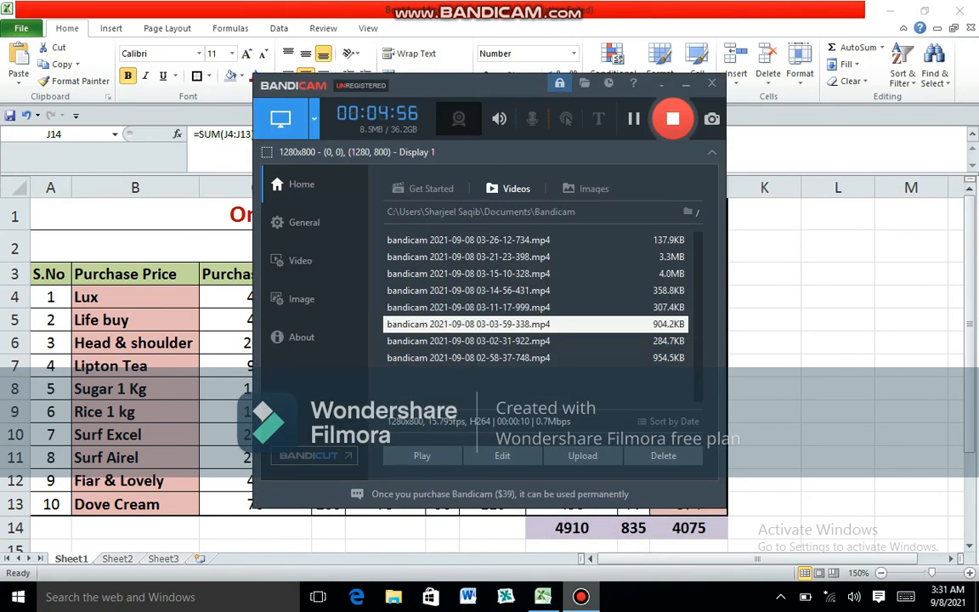